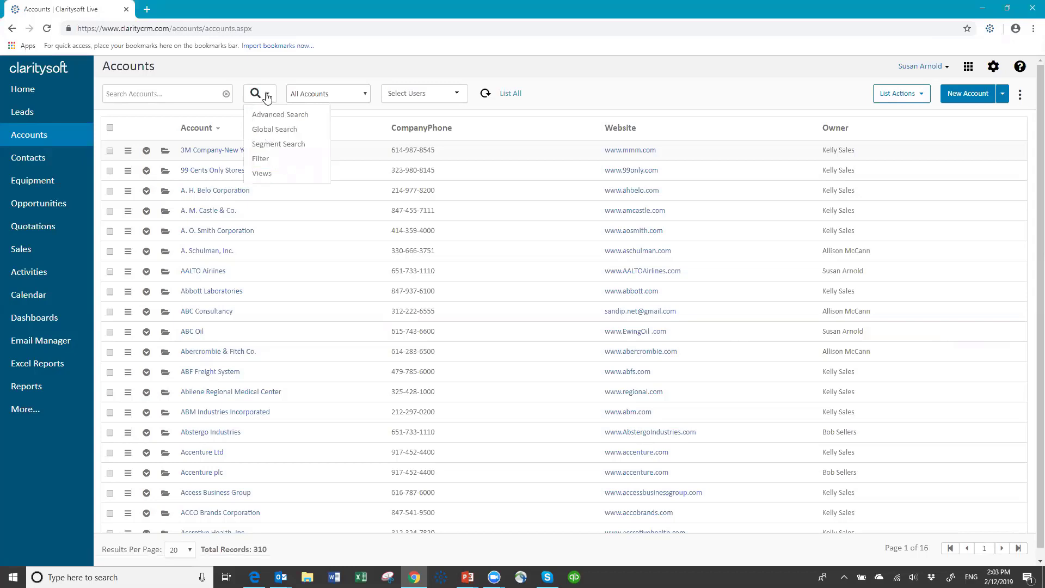
left_click(267, 97)
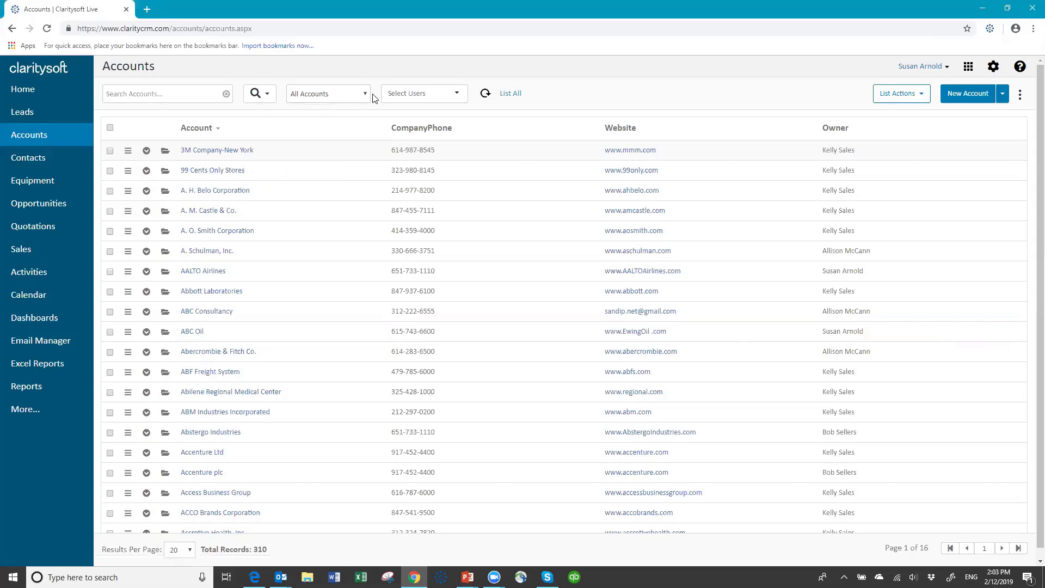
left_click(363, 98)
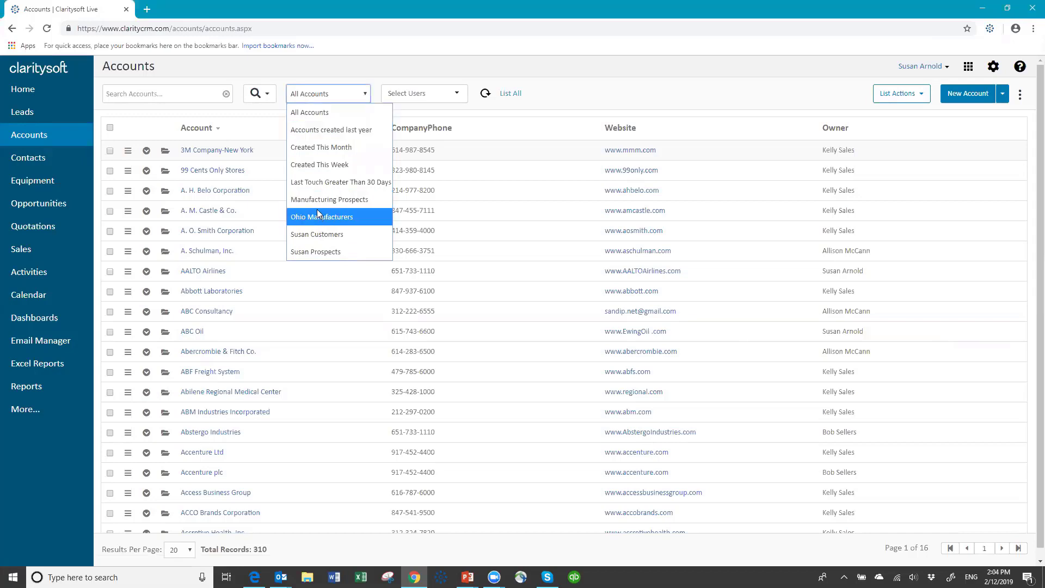
left_click(343, 91)
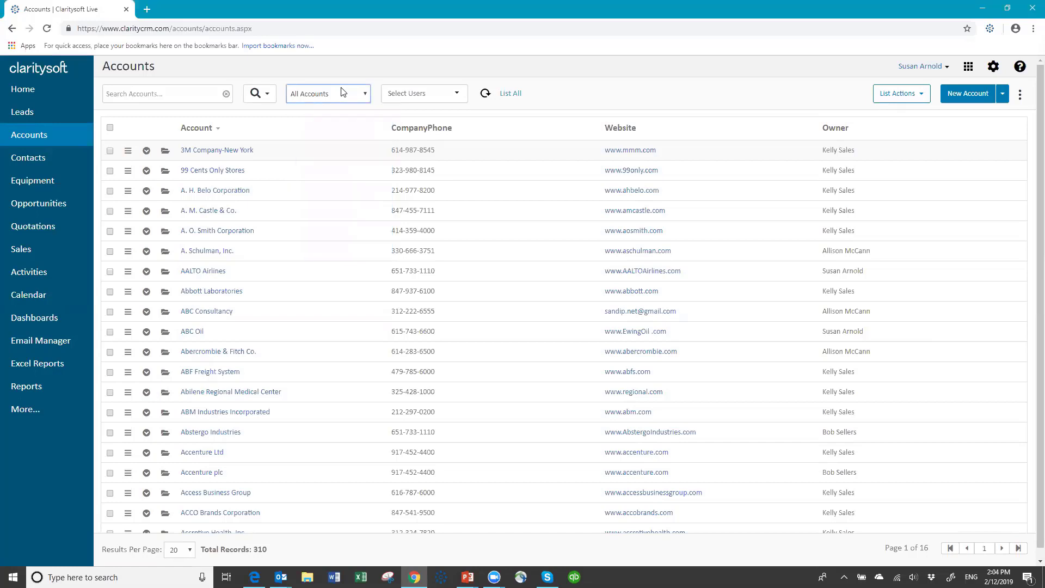
Filter the account list to the records owned by the signed-in user.
left_click(459, 95)
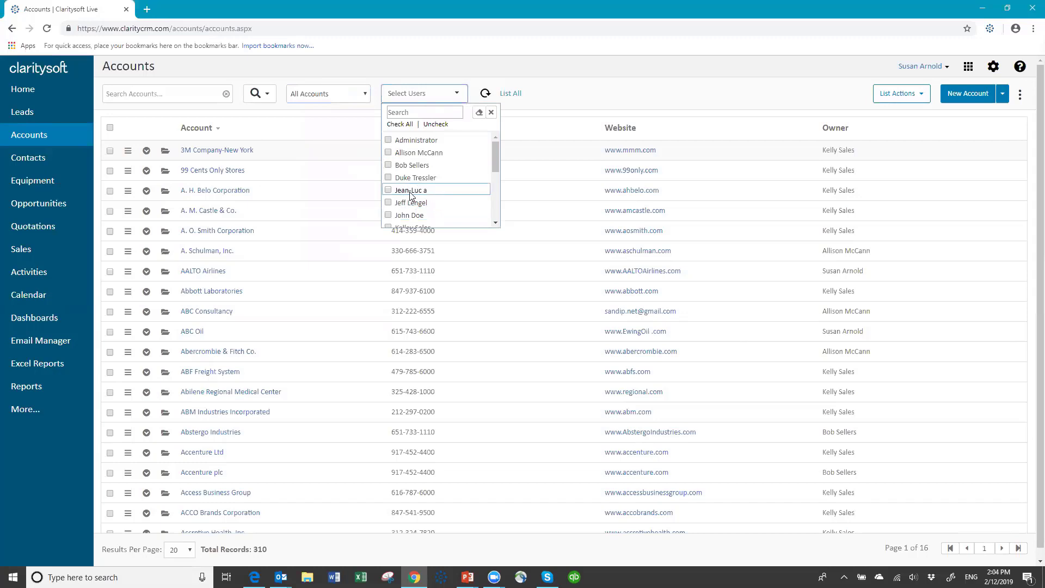
key("Up")
key("Up")
left_click_drag(496, 165, 509, 216)
left_click(389, 197)
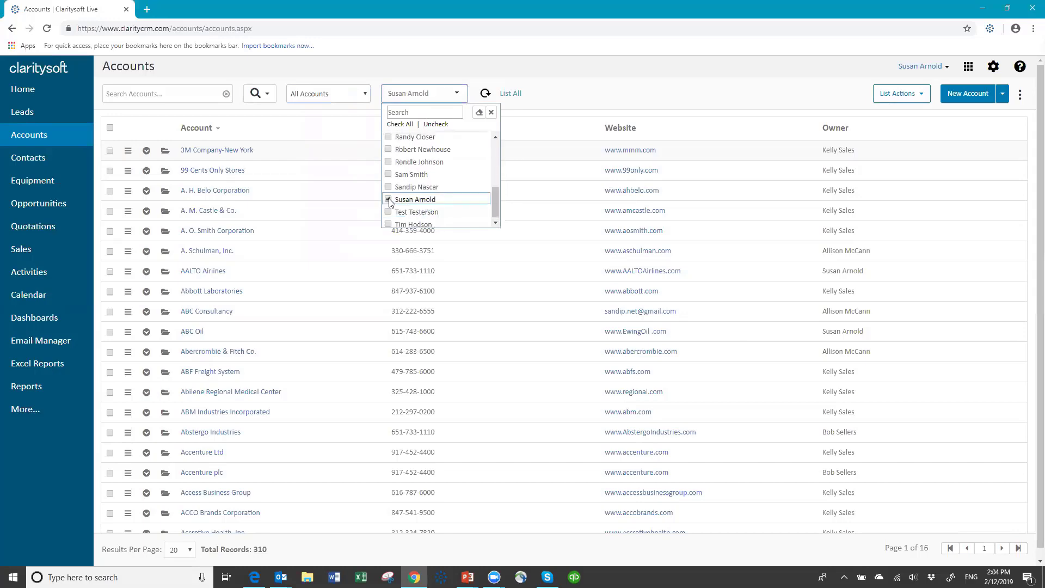
left_click(558, 110)
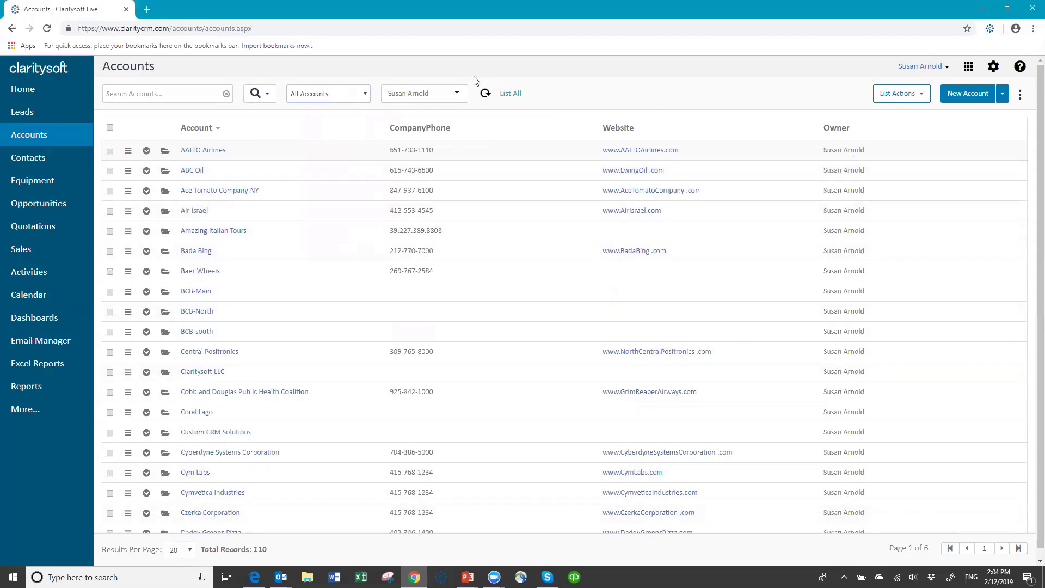
Add the second and third listed users to the owner filter, and restore the full account list.
left_click(458, 98)
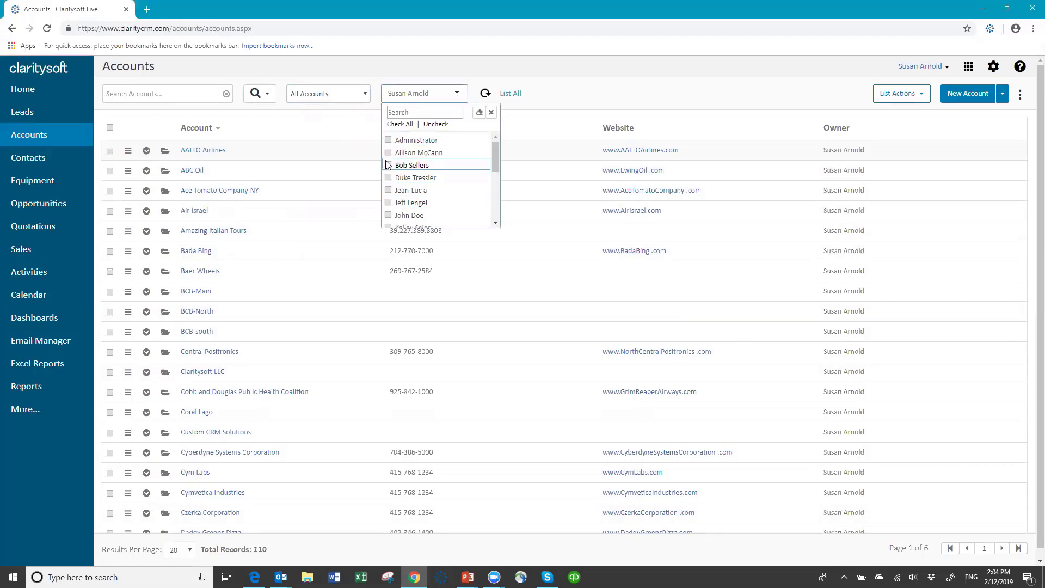
left_click(388, 165)
left_click(388, 152)
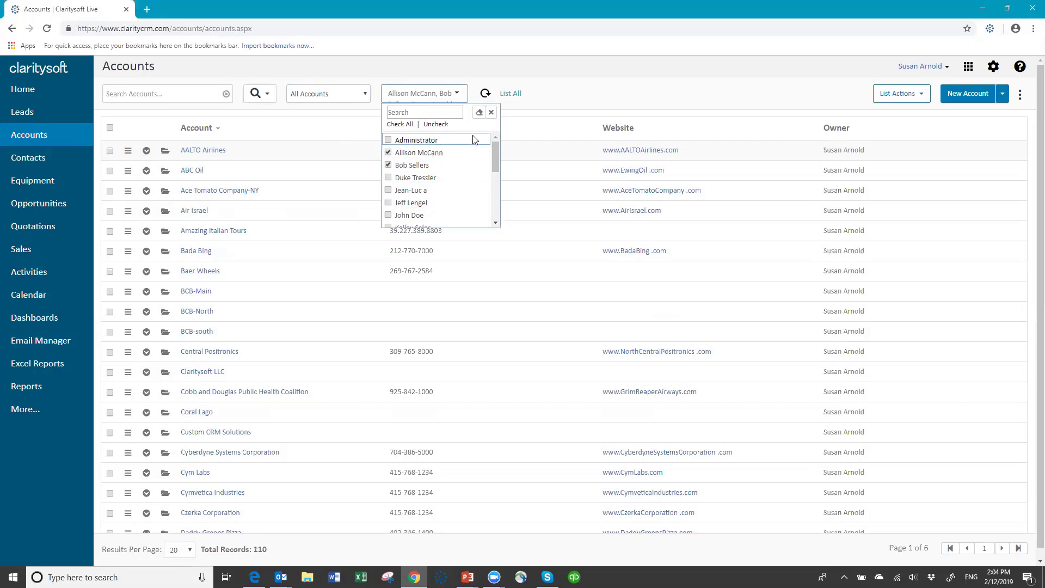
left_click(543, 112)
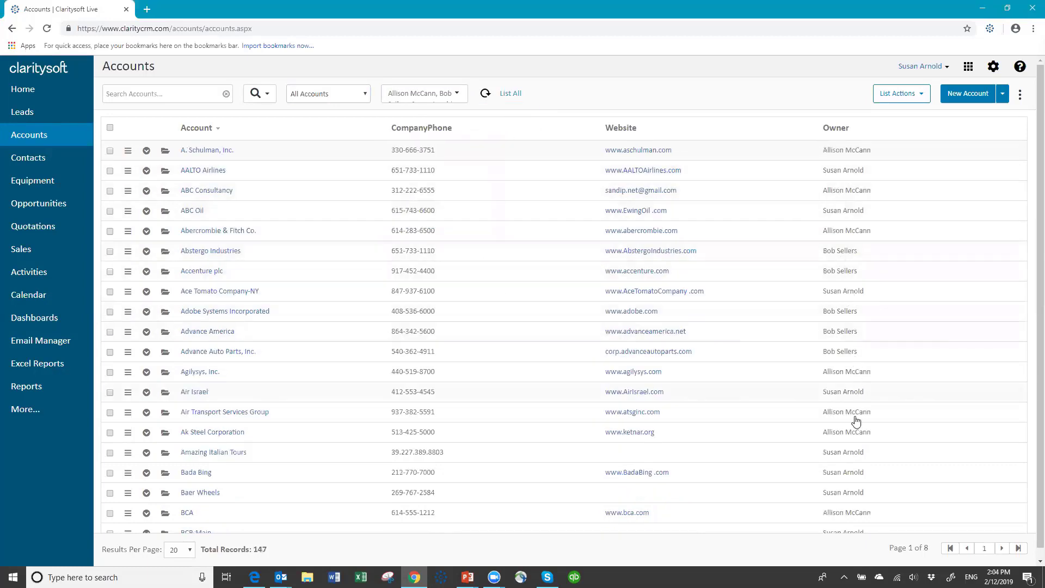
left_click(458, 96)
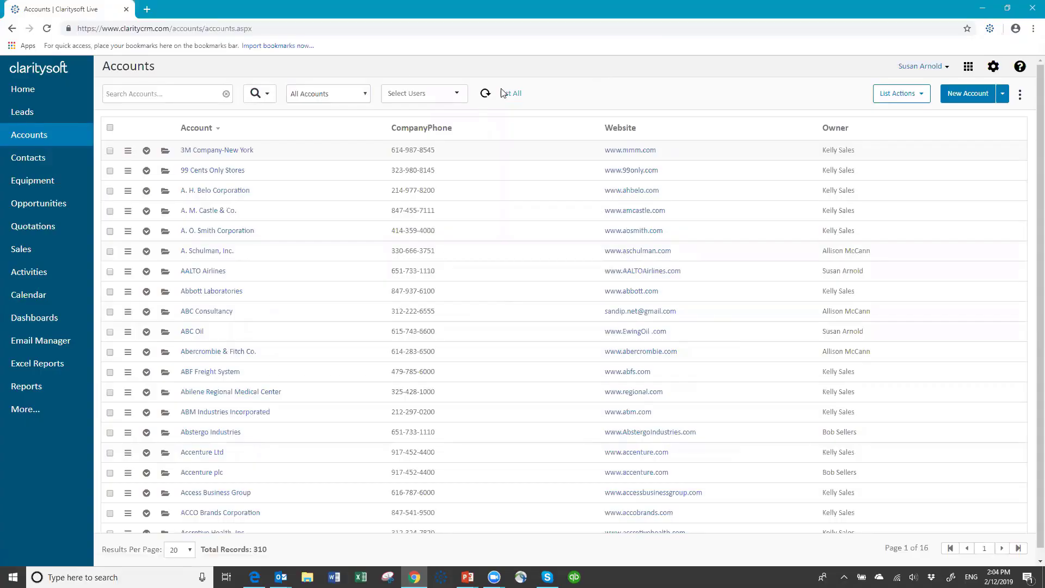
left_click(508, 97)
Search the accounts for "glob".
left_click(177, 93)
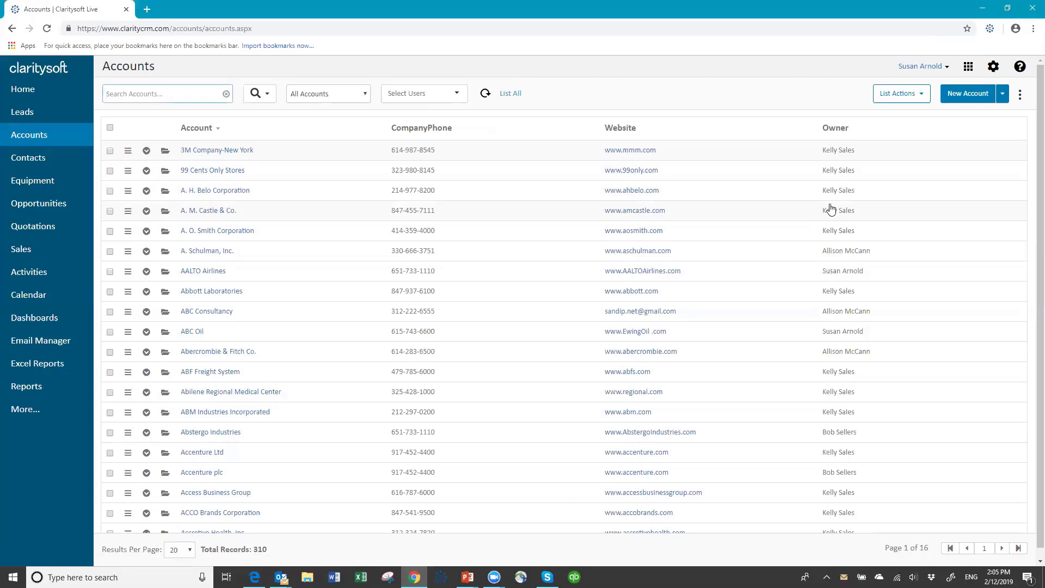
type("glob")
key("Return")
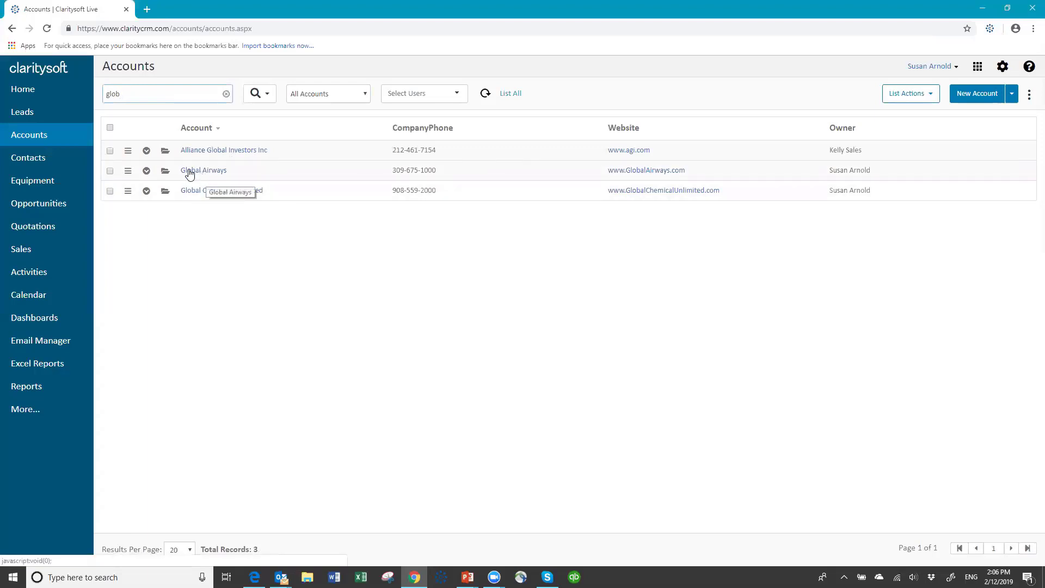
Clear the previous search and search the accounts for "eric".
left_click(226, 95)
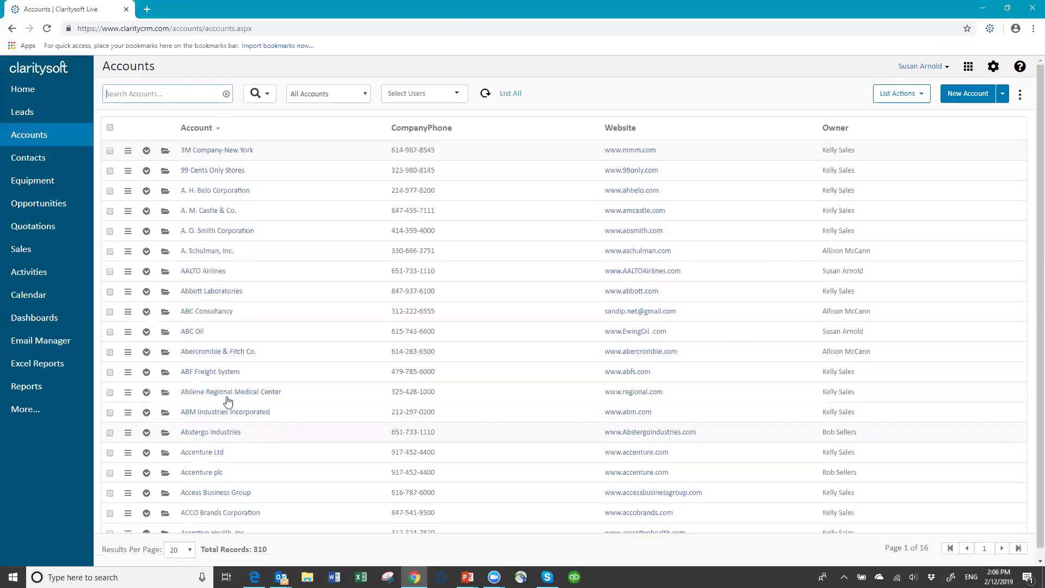
type("er")
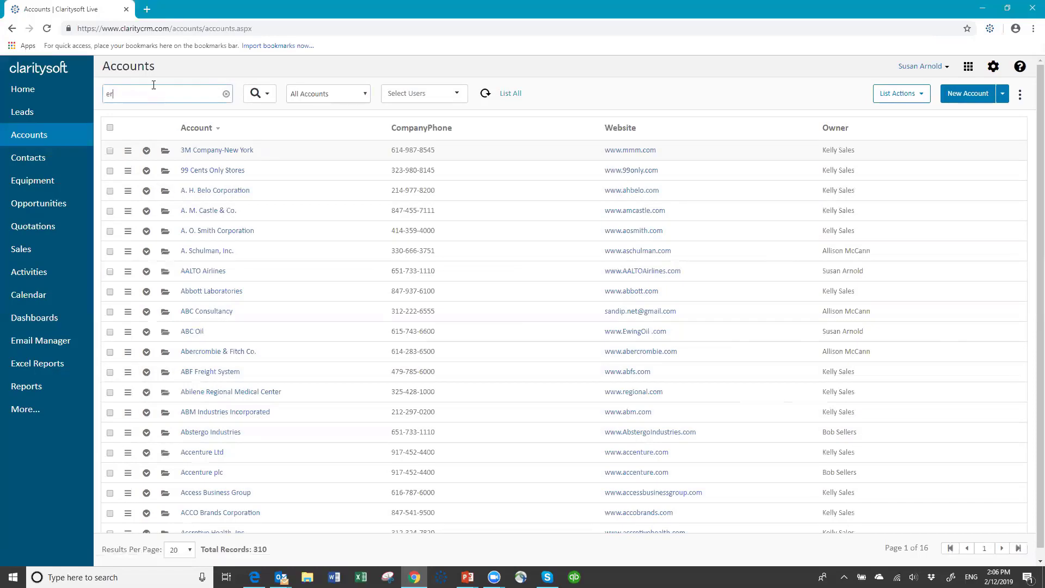
type("ic")
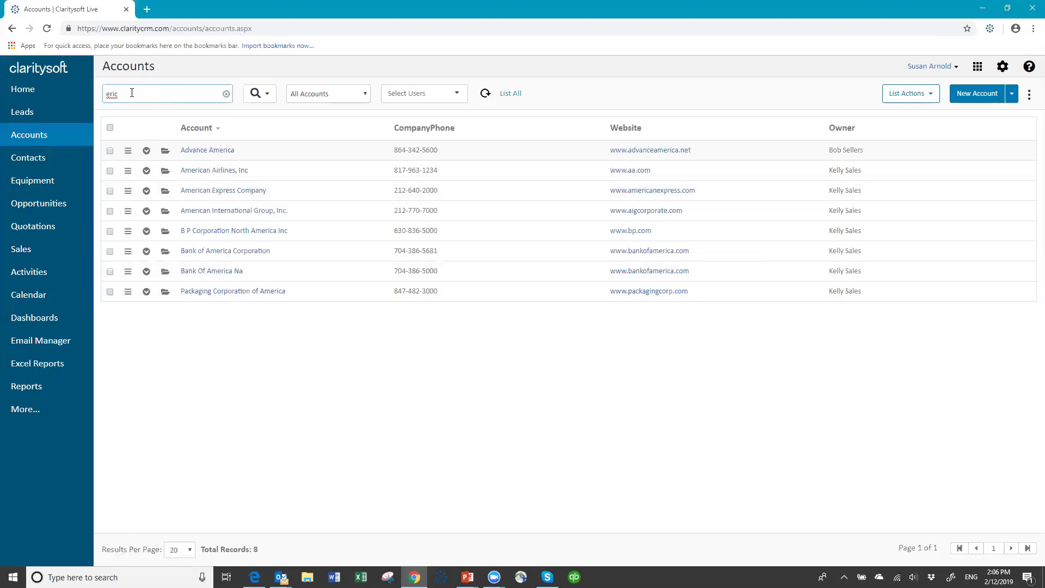
Replace the account search text with "hea".
key("BackSpace")
key("BackSpace")
key("BackSpace")
key("BackSpace")
type("he")
key("Return")
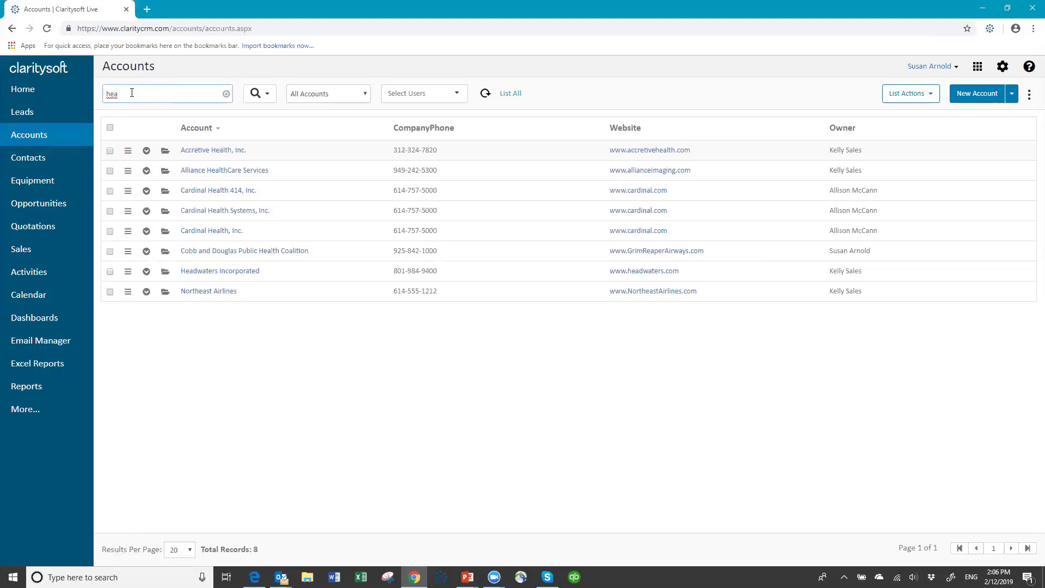
Search the accounts for "glob" again, and clear the search to list all accounts.
key("BackSpace")
key("BackSpace")
key("BackSpace")
type("glob")
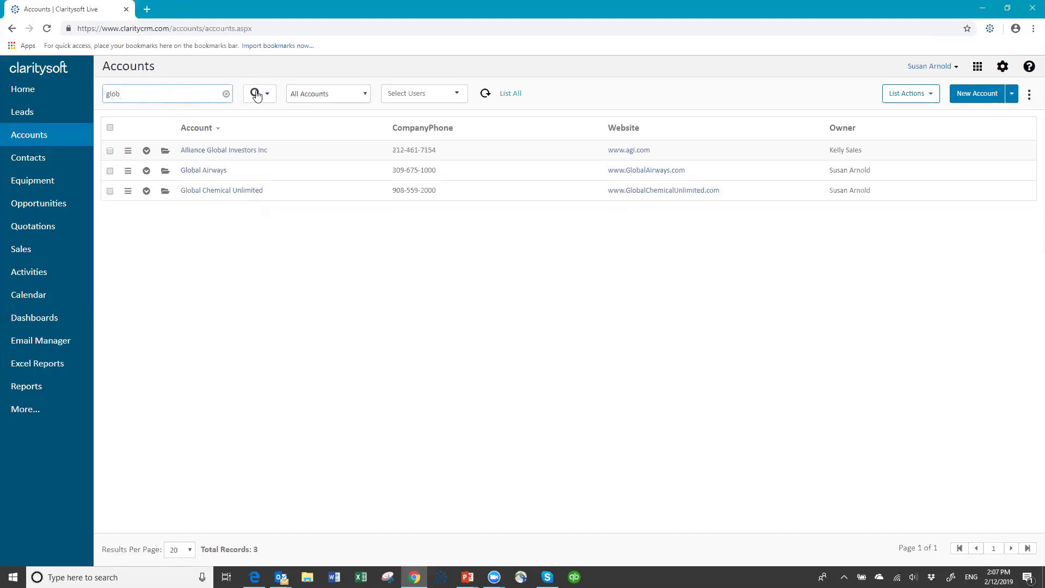
left_click(226, 94)
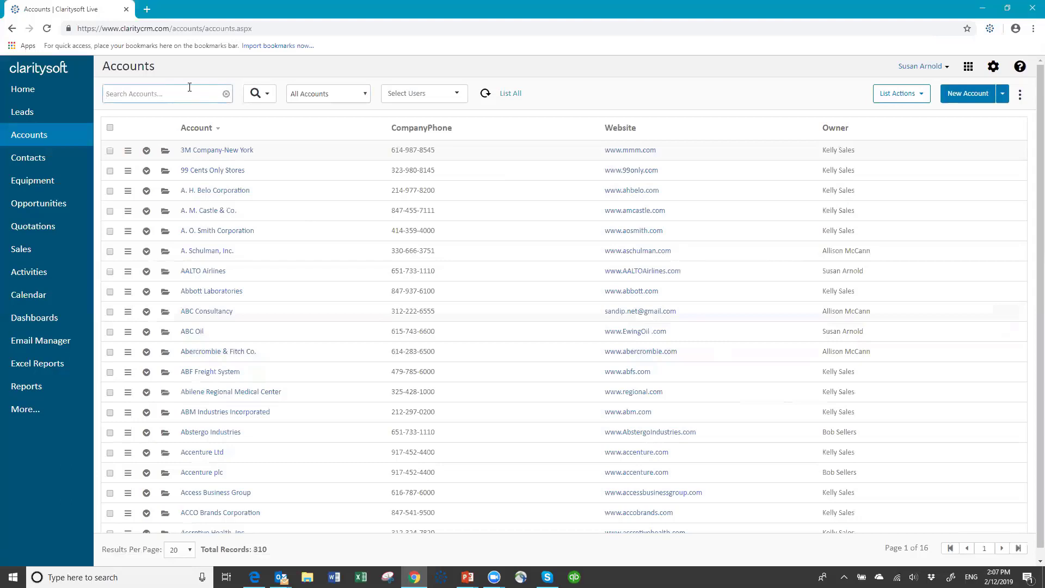
Search the accounts by area code, first for "330-" and again for "440".
type("330-")
key("Return")
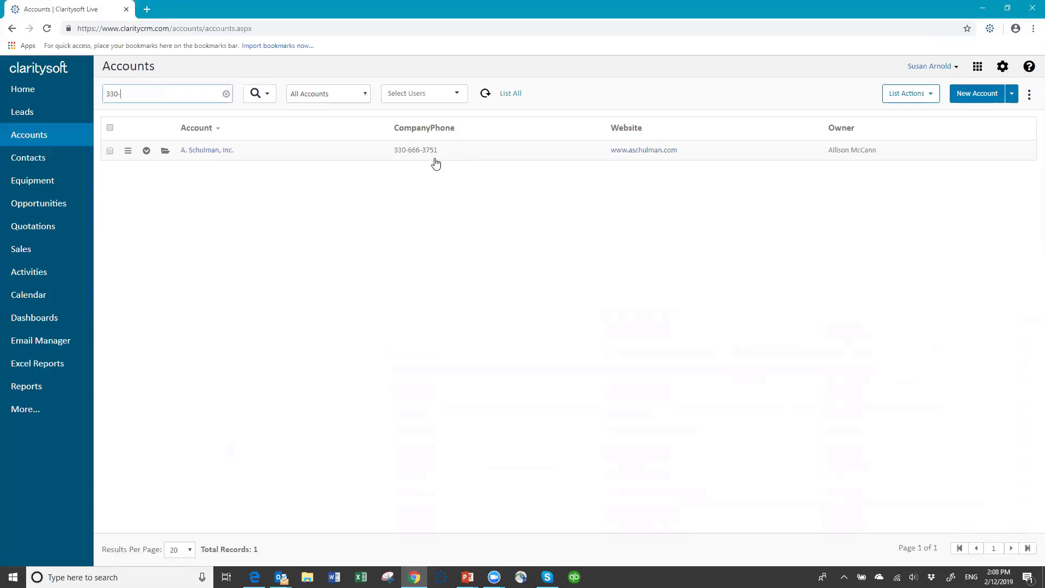
triple_click(180, 101)
type("440")
key("Return")
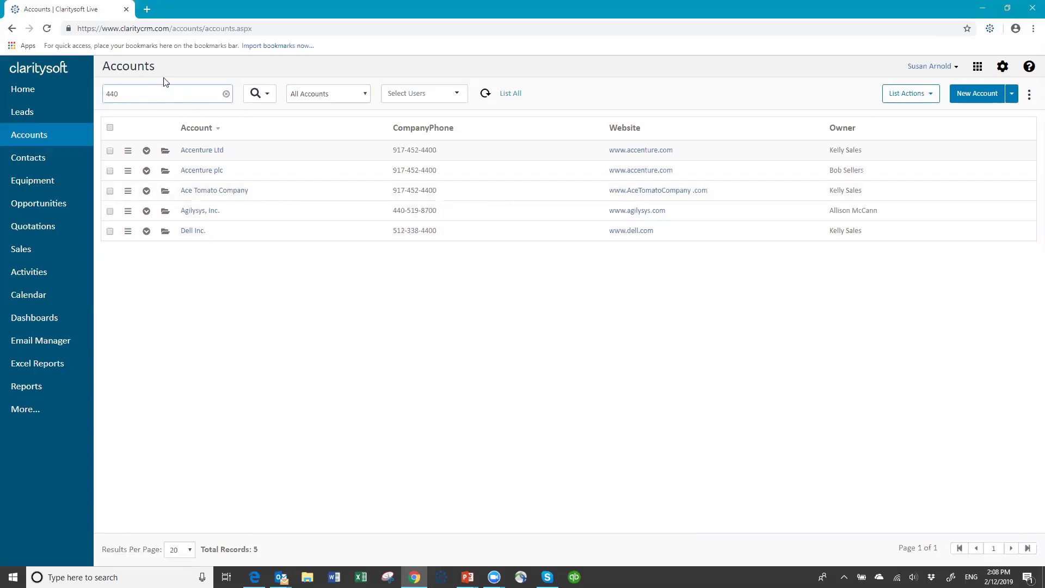
Search the accounts for the phone number fragment "-519-", and clear the search to list all accounts.
key("BackSpace")
key("BackSpace")
key("BackSpace")
type("-519-")
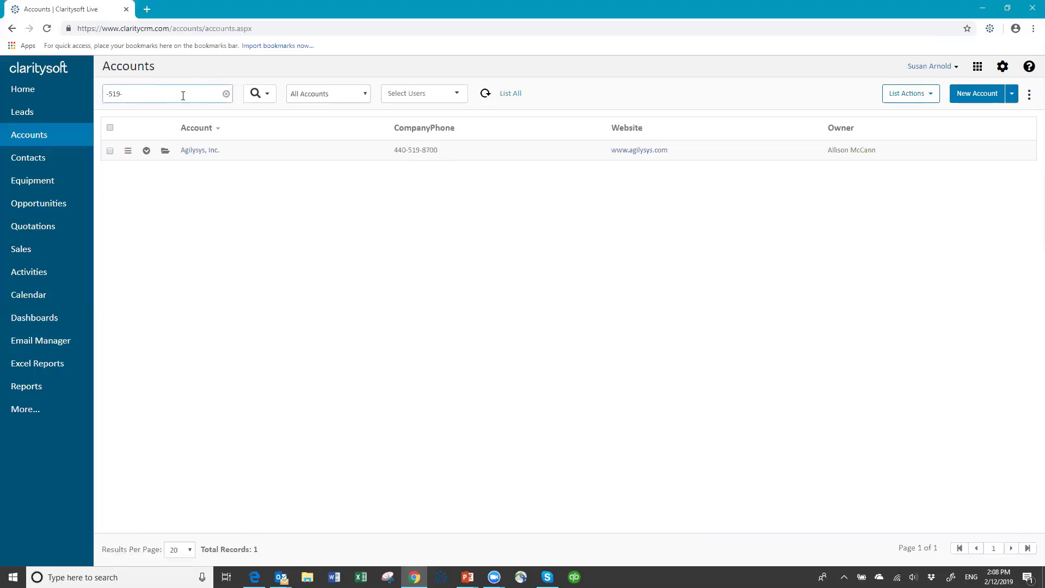
key("BackSpace")
key("BackSpace")
key("BackSpace")
left_click(227, 95)
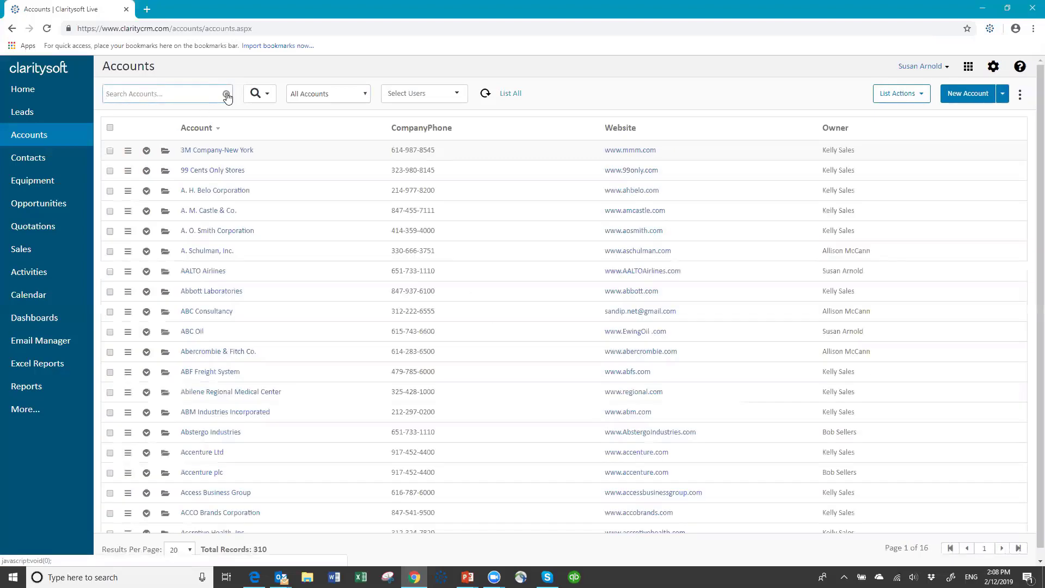
left_click(269, 98)
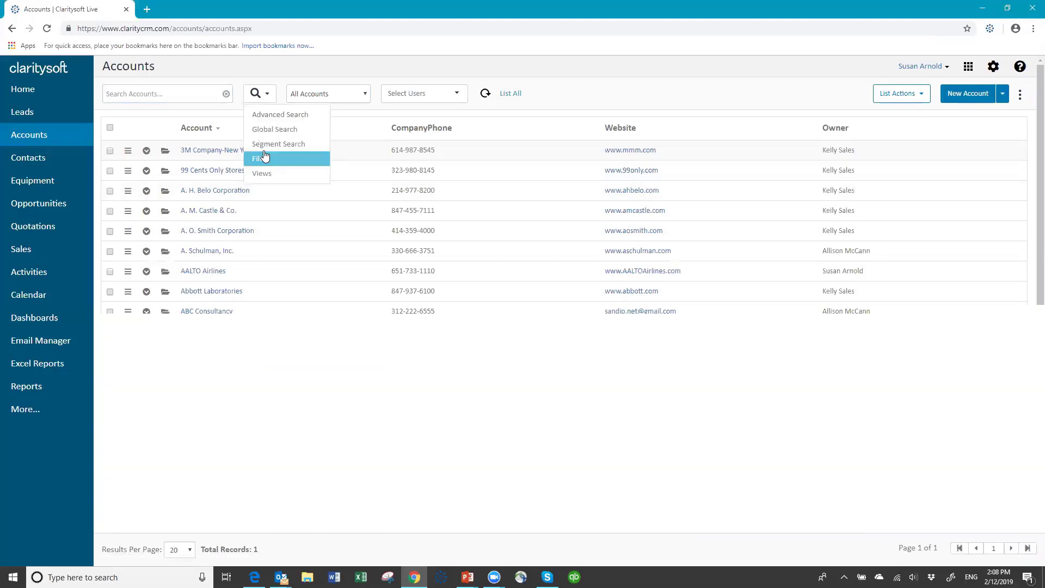
left_click(501, 163)
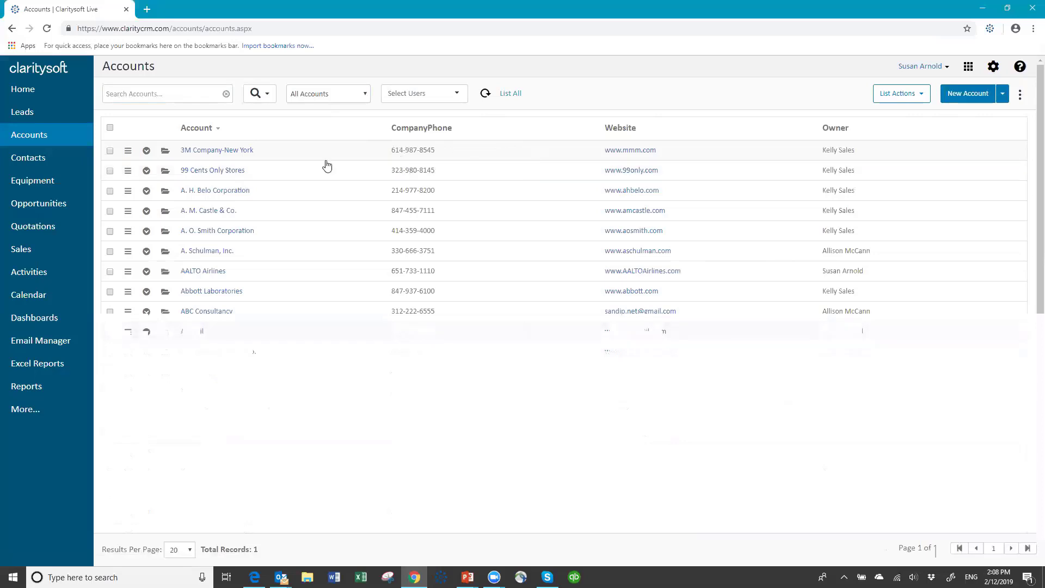
Open the account list's column settings and replace the visible Website column with City.
left_click(1021, 98)
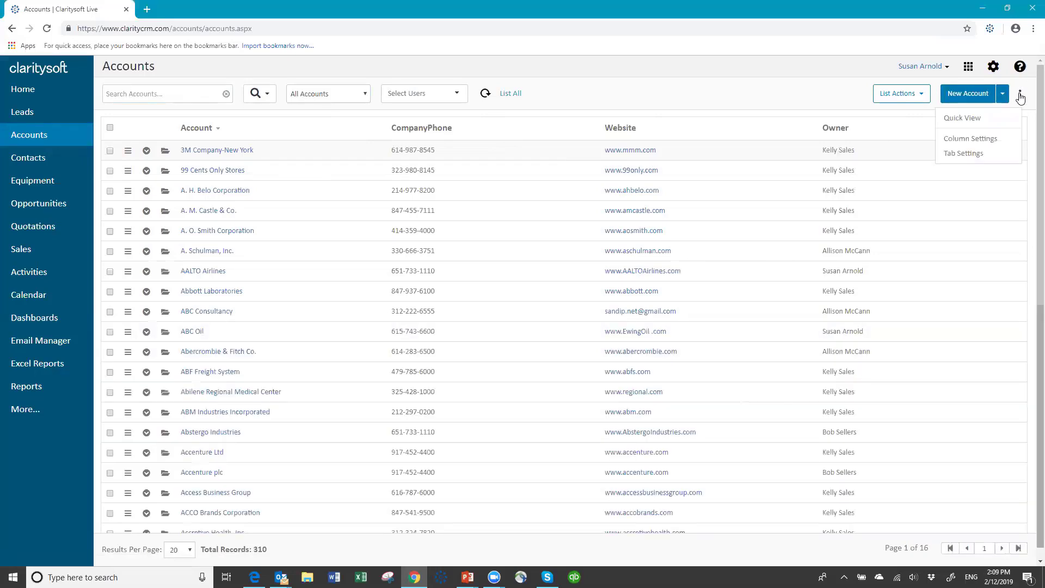
left_click(975, 141)
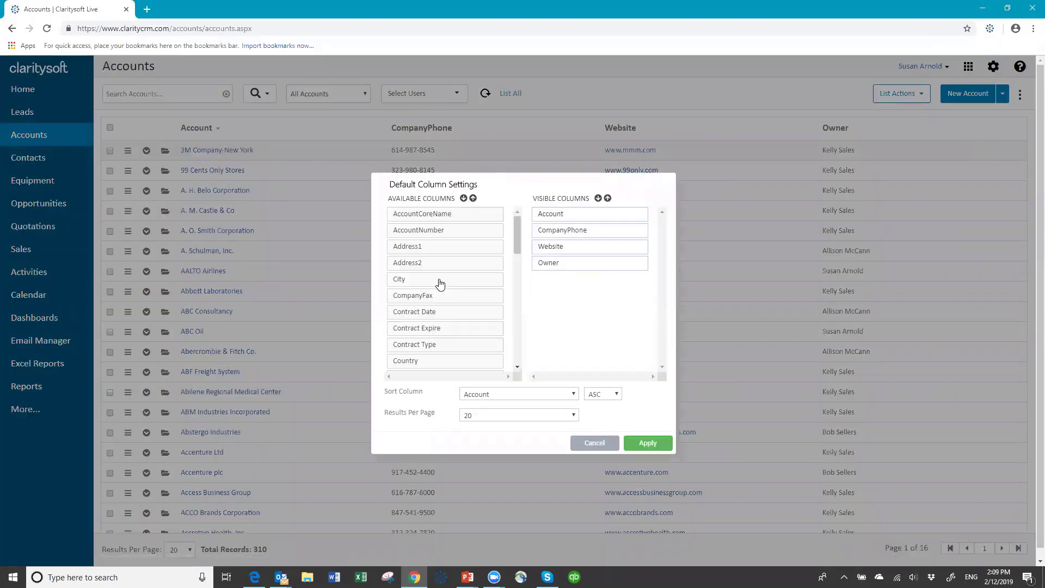
left_click_drag(450, 286, 427, 280)
Add State, Status, Sector and Last Touch Date to the visible columns, placed between City and Owner.
left_click(518, 368)
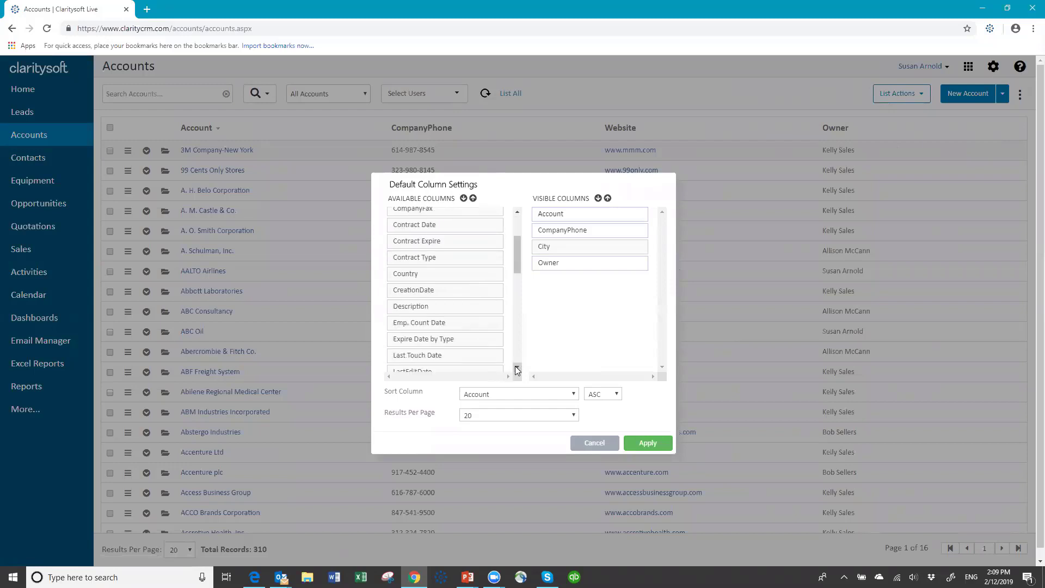
left_click(517, 369)
left_click(518, 370)
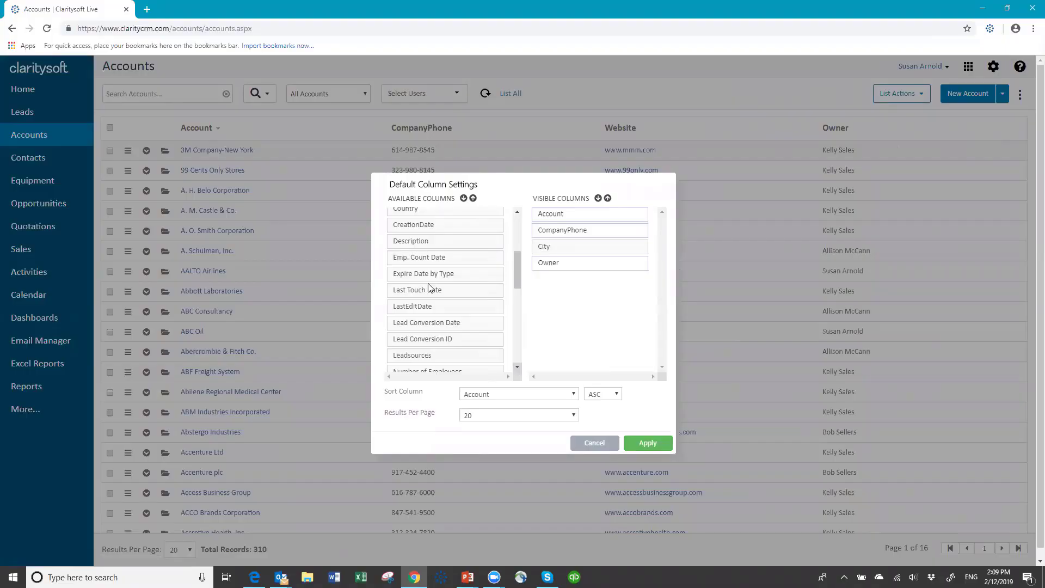
left_click_drag(428, 288, 569, 265)
scroll(426, 285, "down", 3)
left_click_drag(426, 284, 572, 264)
scroll(515, 369, "down", 3)
left_click_drag(430, 306, 566, 264)
left_click_drag(517, 354, 499, 245)
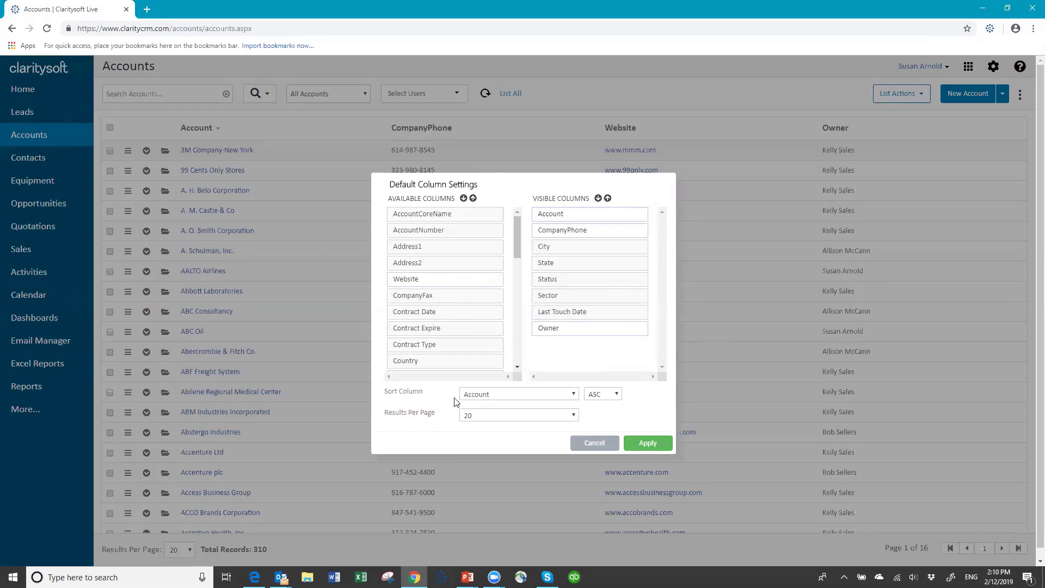
Keep Account as the sort column, set the results per page to 100, and apply the column settings.
left_click(575, 396)
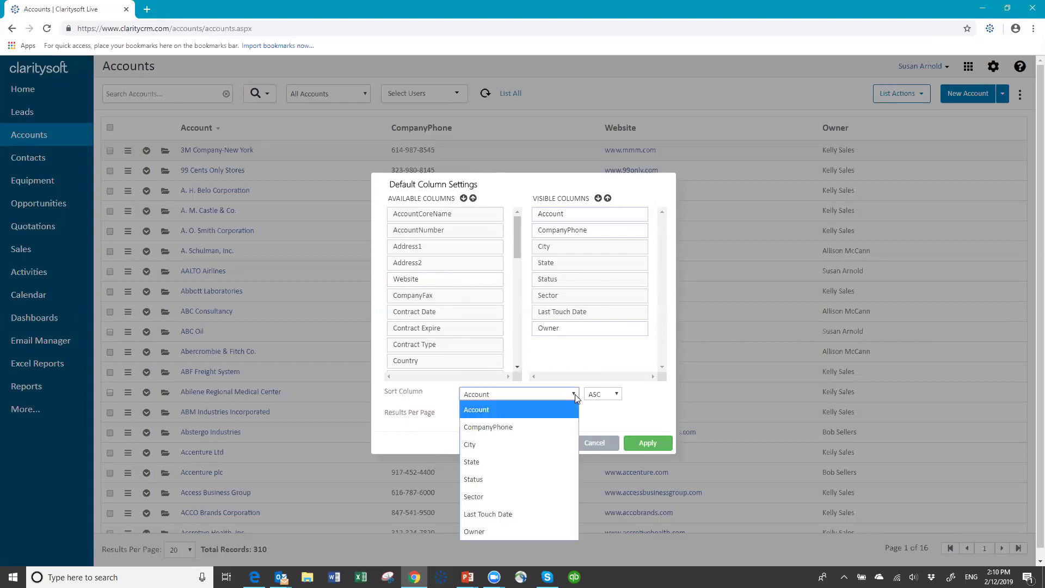
left_click(482, 409)
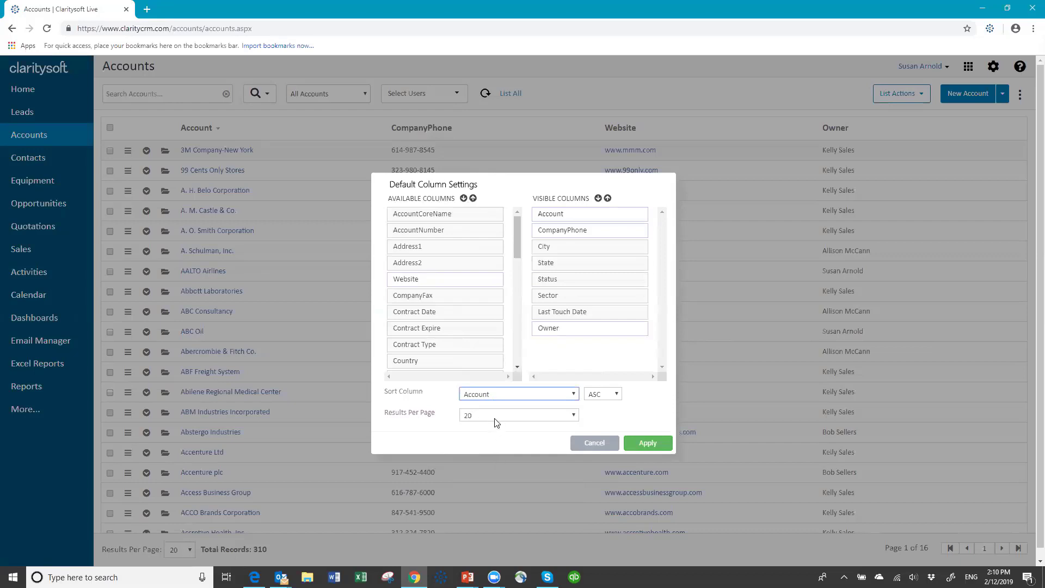
left_click(575, 417)
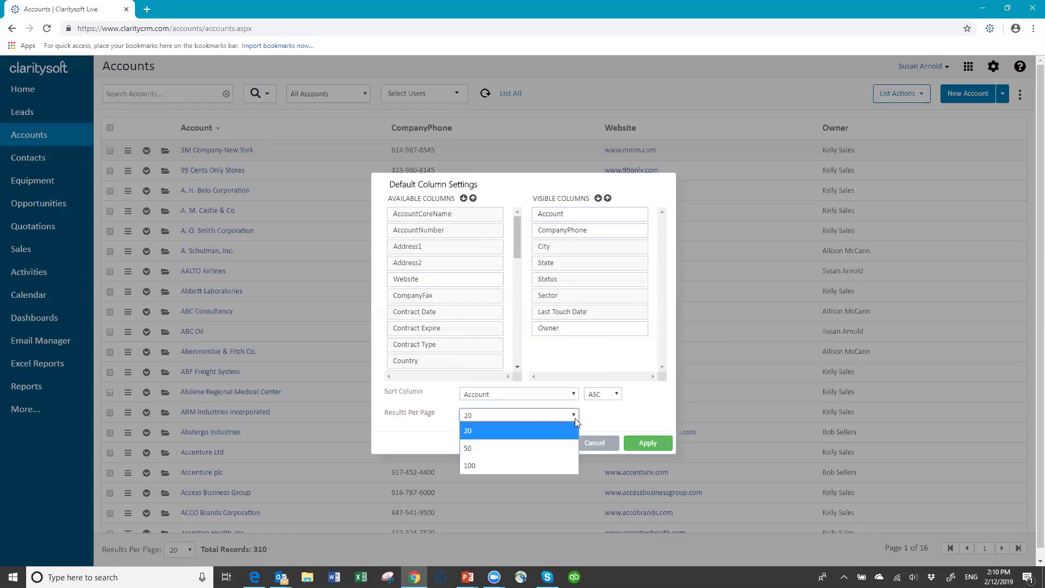
left_click(507, 467)
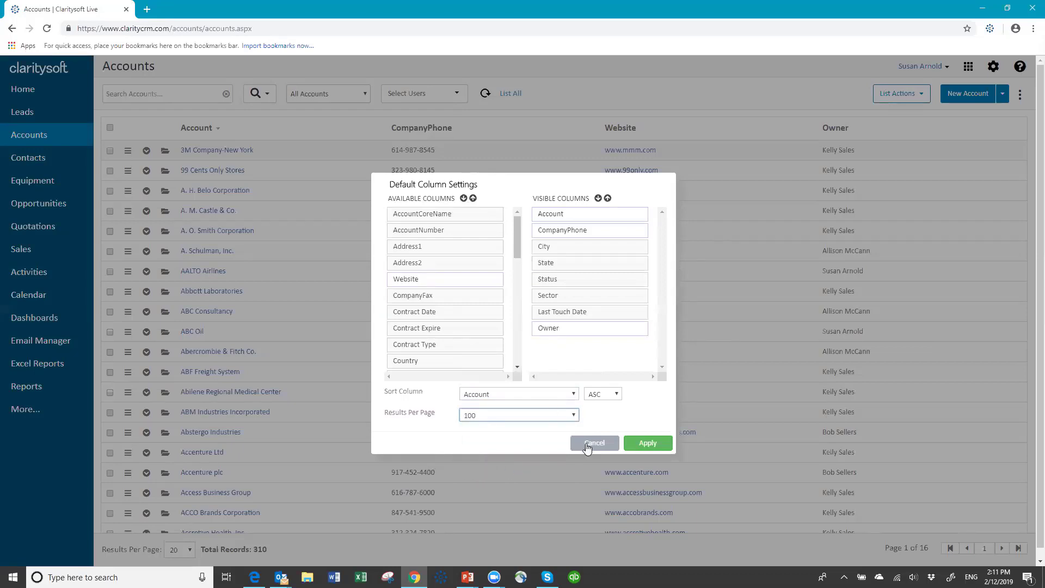
left_click(646, 443)
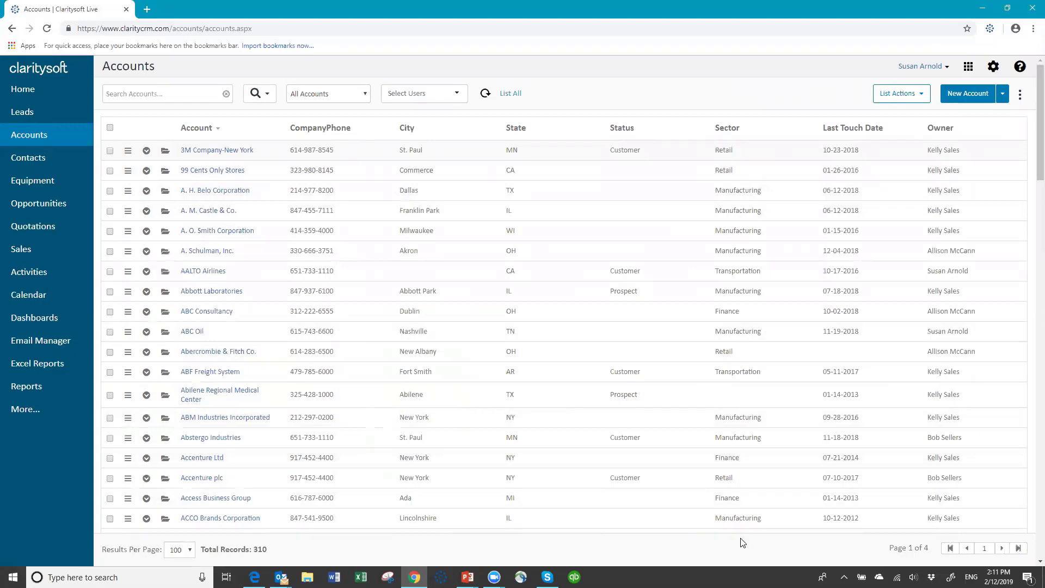
scroll(770, 389, "down", 6)
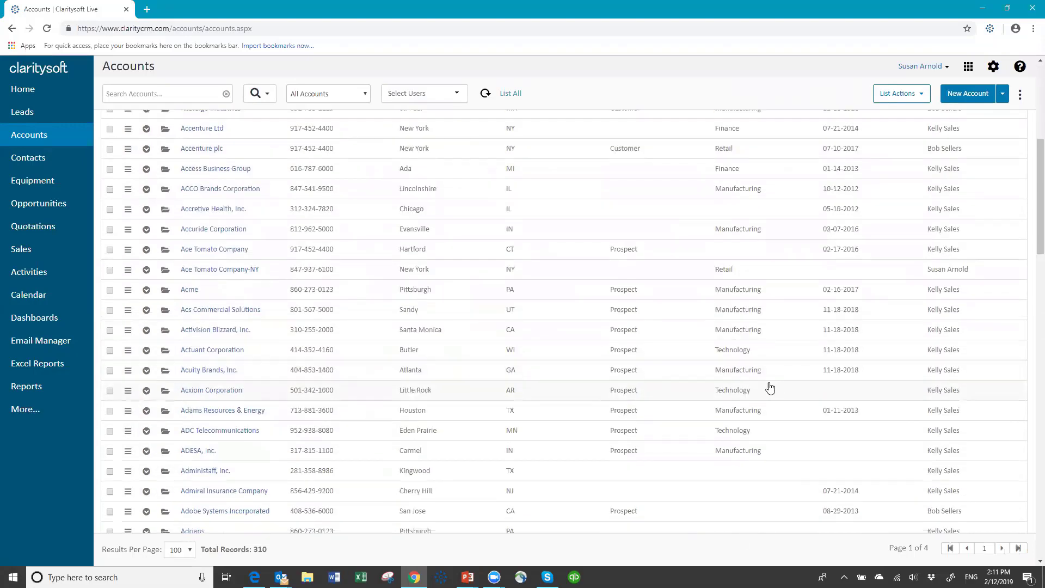
Look through the accounts list to review the values in the customized columns.
scroll(770, 389, "down", 10)
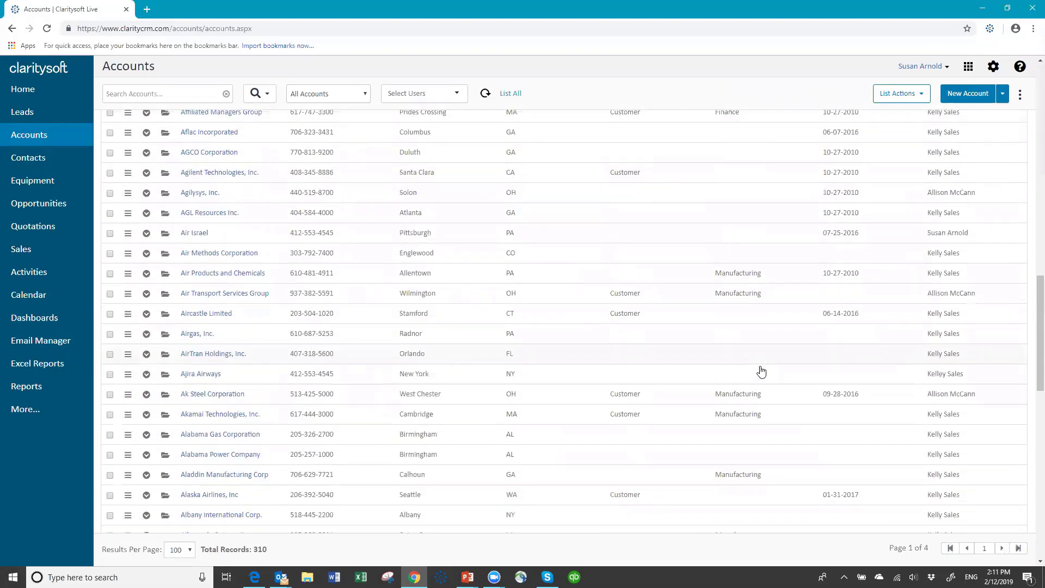
scroll(761, 371, "down", 8)
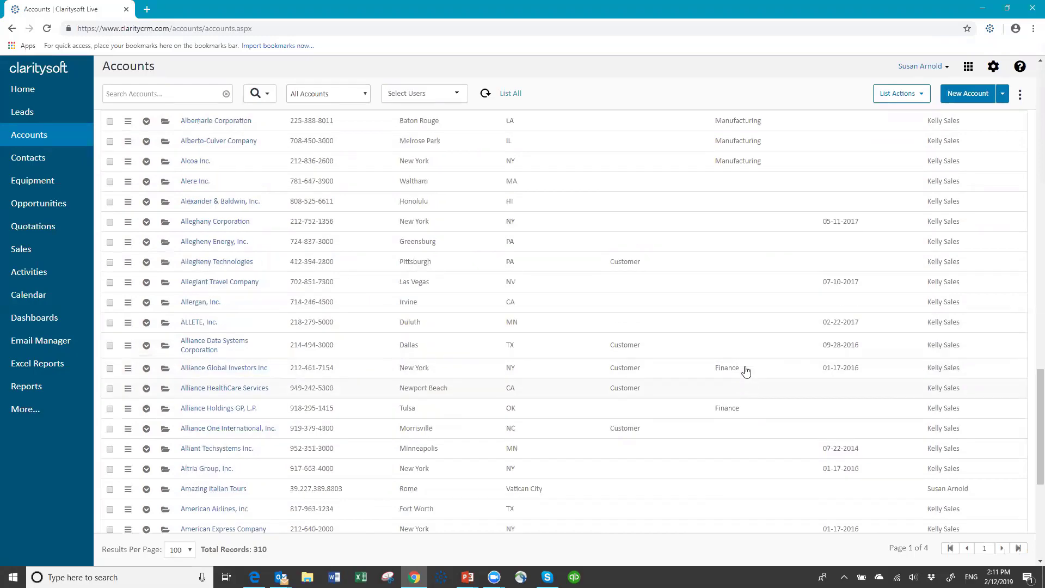
scroll(745, 371, "up", 9)
scroll(746, 371, "up", 10)
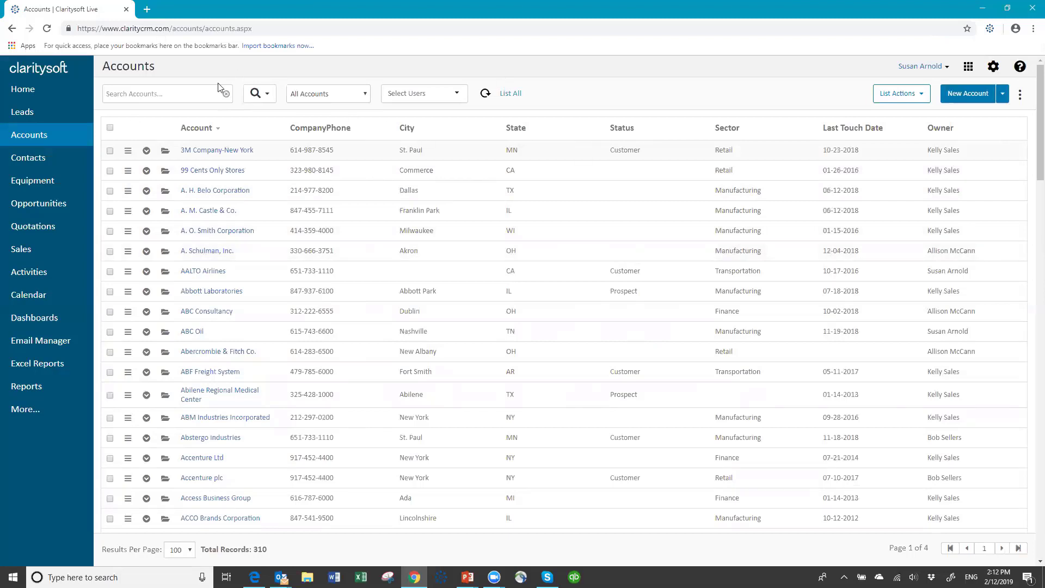
Run a global search for a contact's first name, including leads and contacts as well as accounts.
left_click(269, 97)
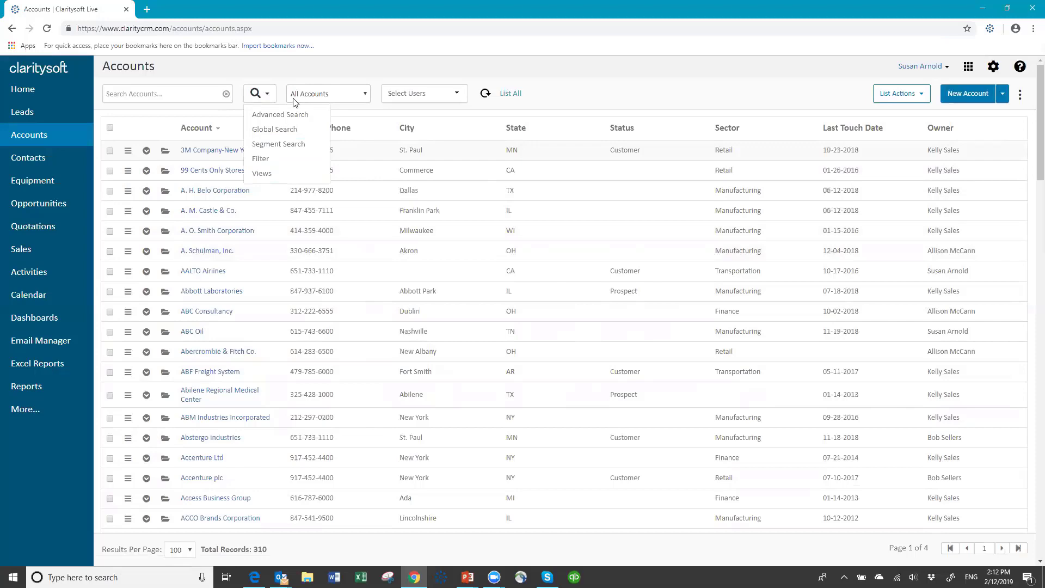
left_click(292, 134)
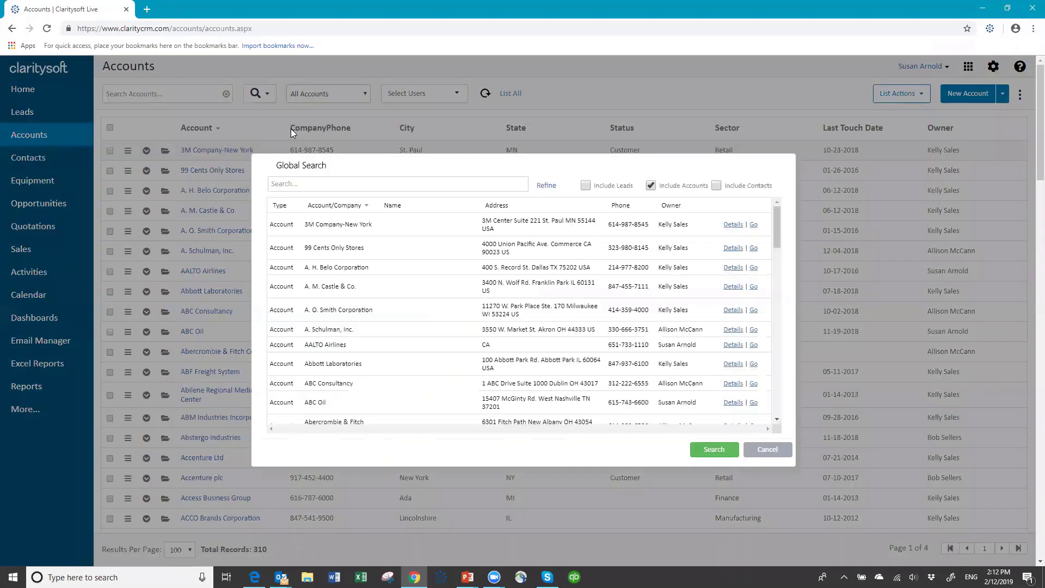
left_click(586, 187)
left_click(716, 186)
left_click(341, 183)
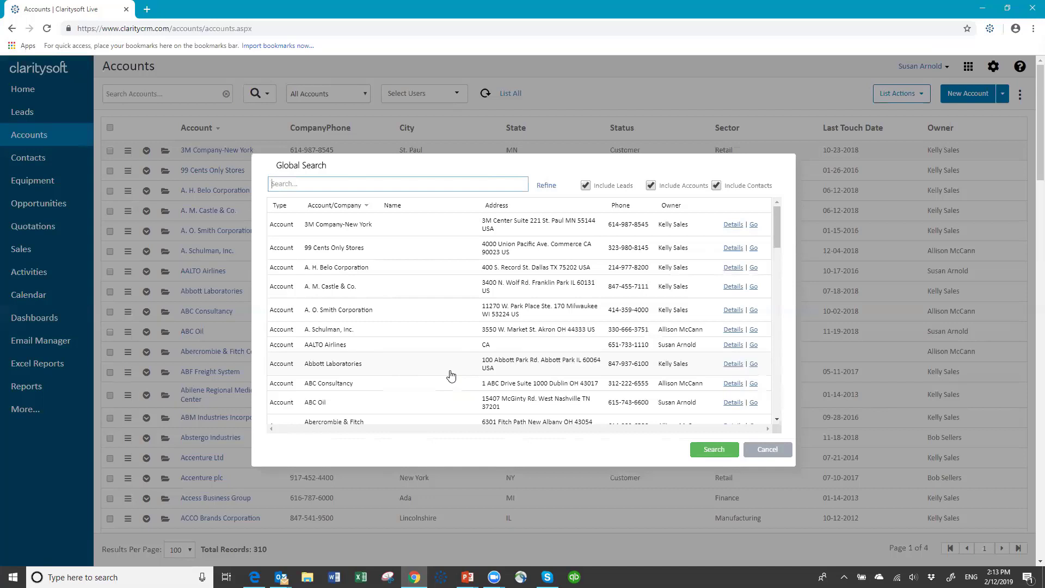
type("eric")
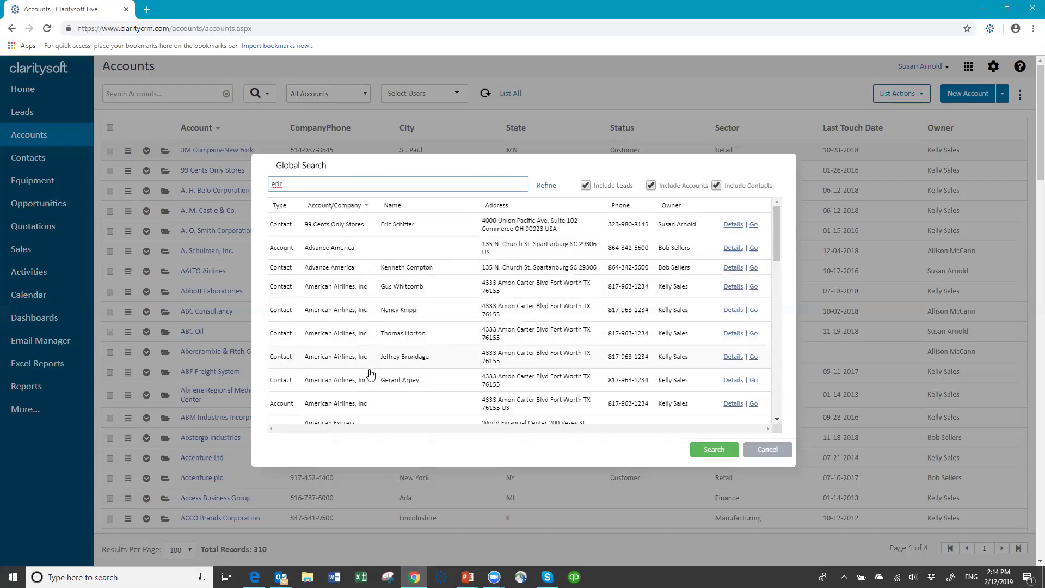
Review the global search results, open the 99 Cents Only Stores contact's details and full record, and leave it without saving.
scroll(371, 370, "down", 3)
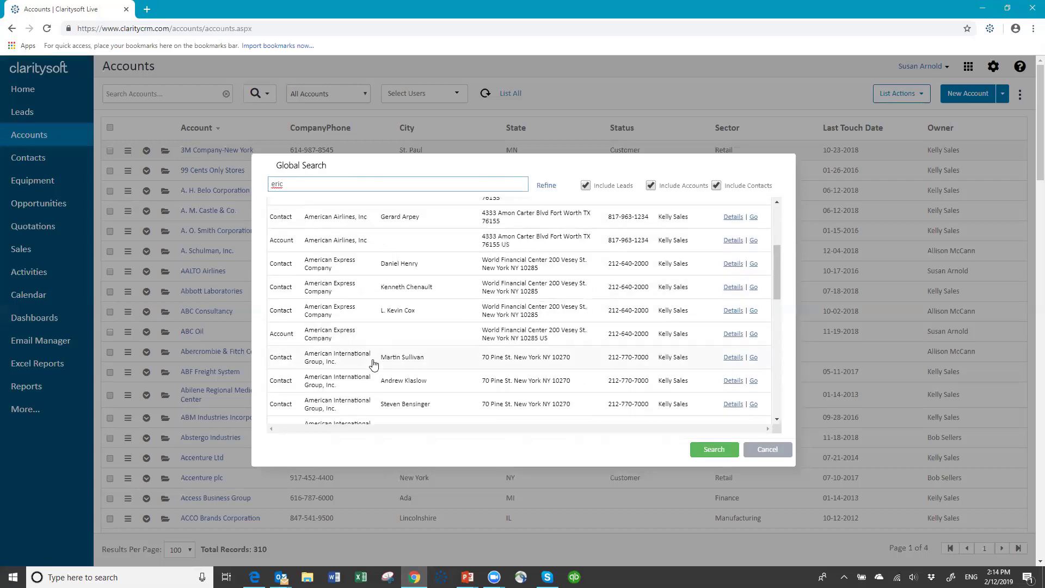
scroll(374, 364, "down", 5)
scroll(373, 365, "down", 4)
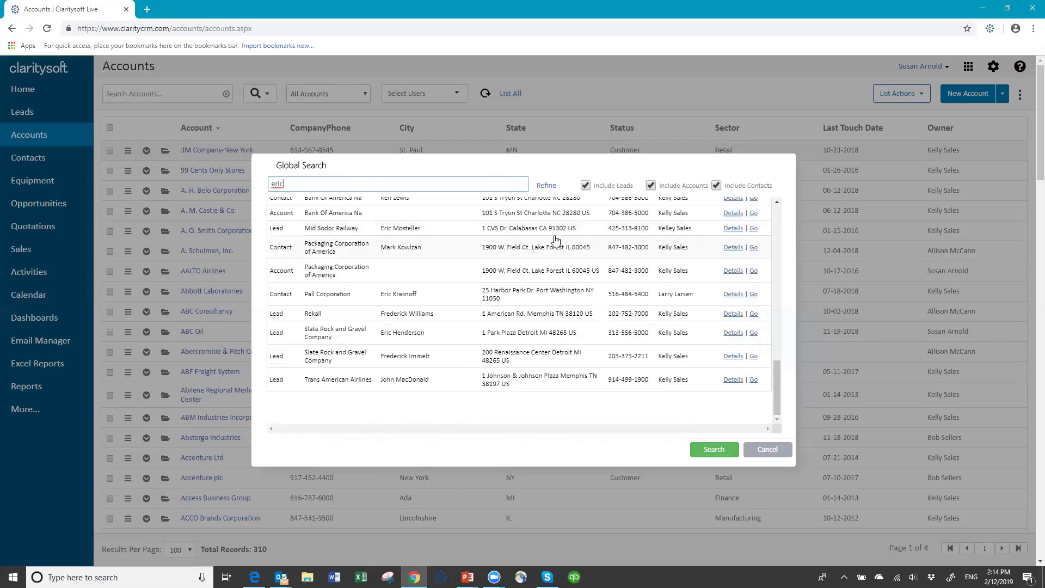
scroll(558, 240, "up", 5)
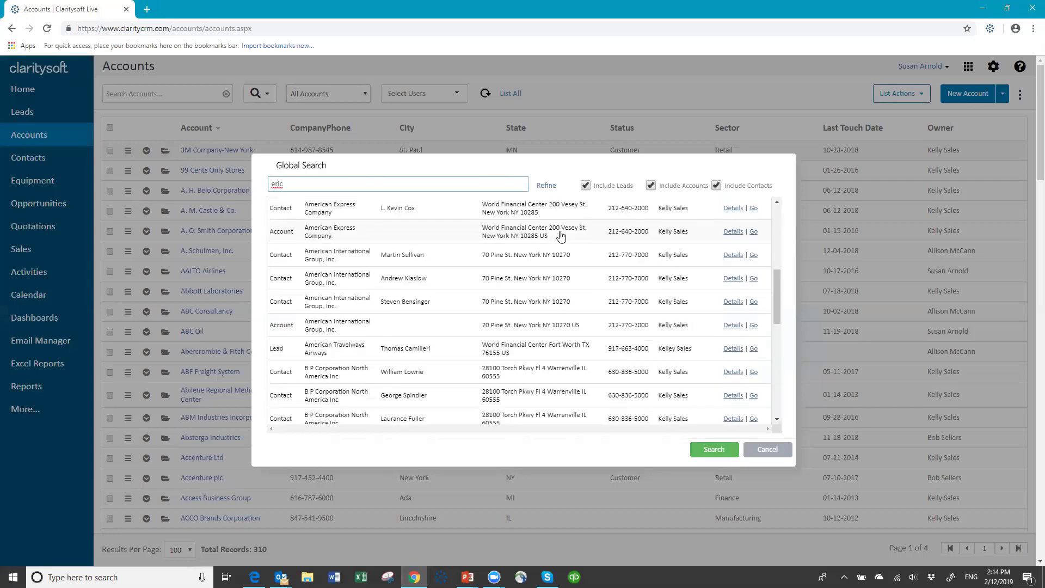
scroll(561, 235, "up", 4)
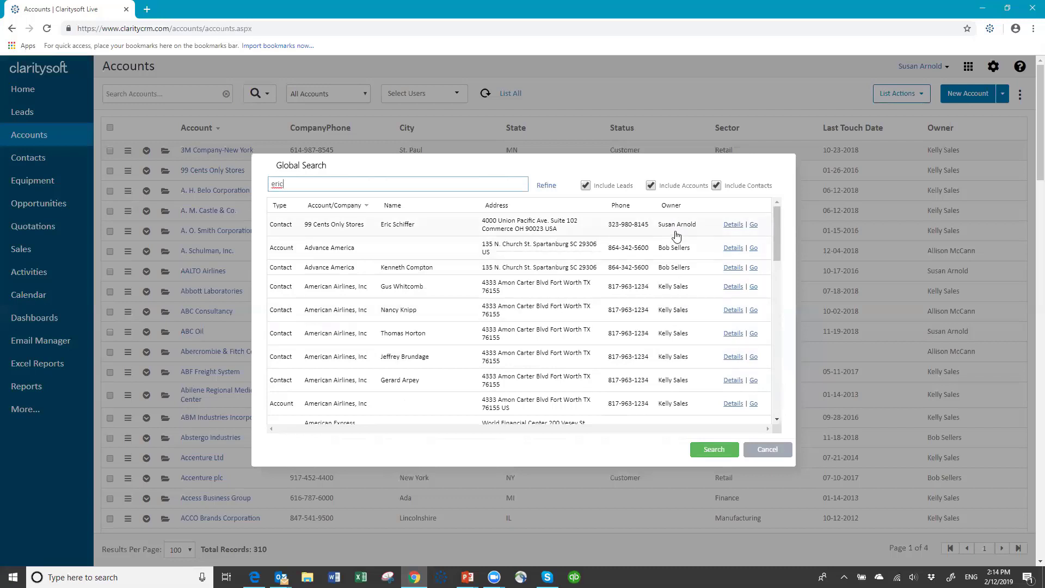
left_click(733, 225)
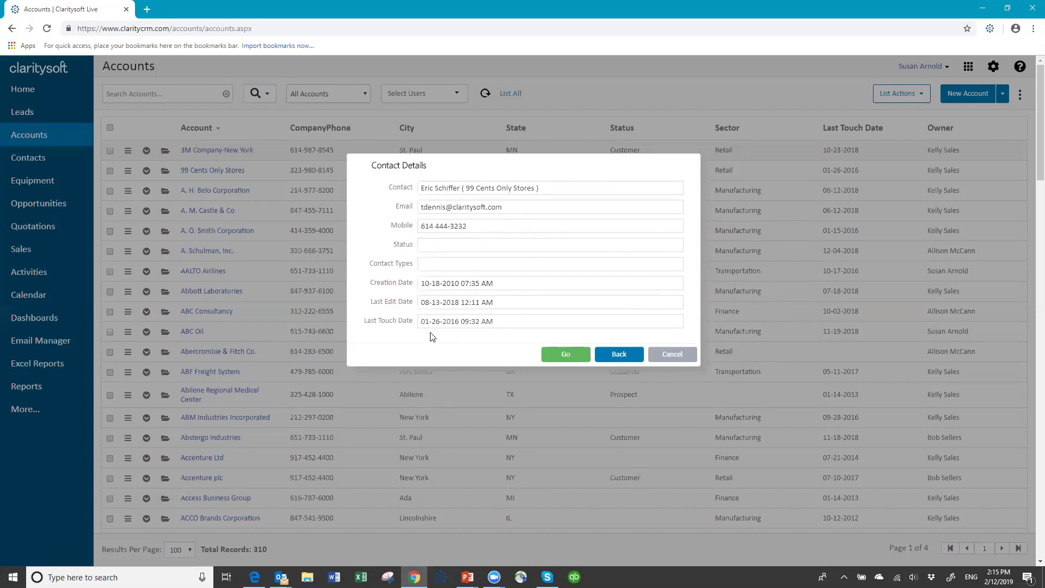
left_click(566, 354)
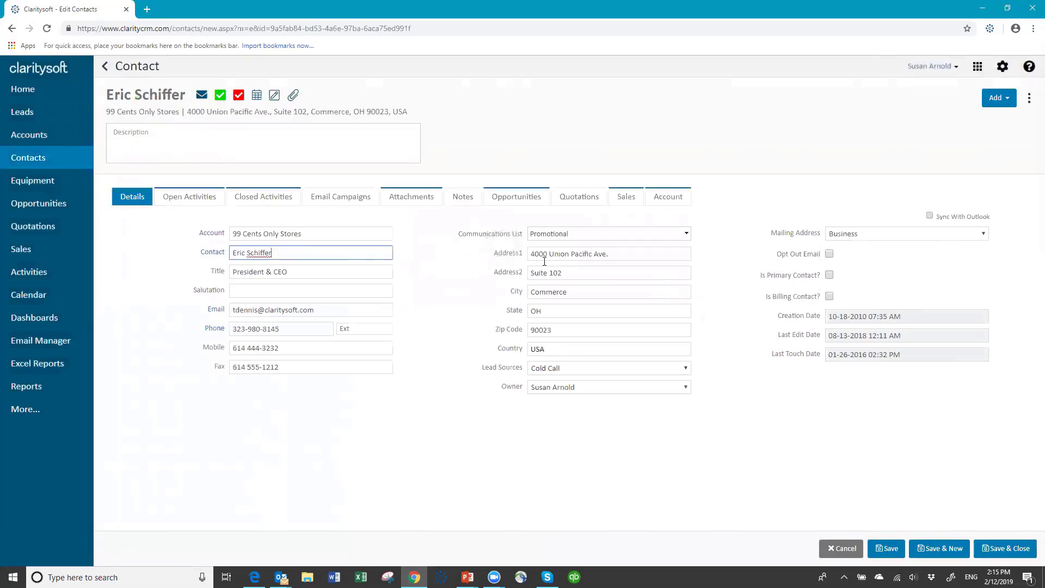
left_click(843, 549)
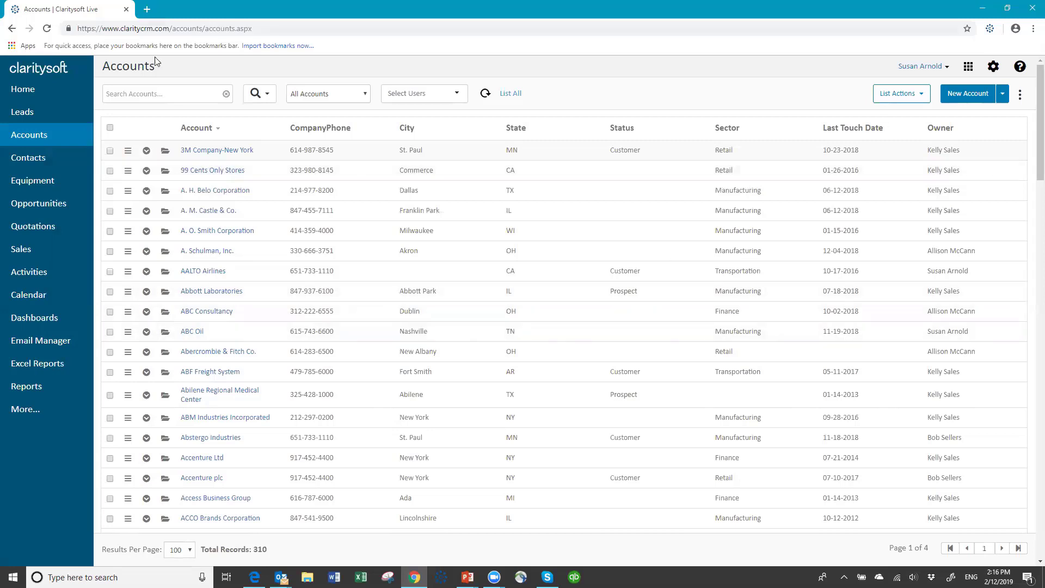
Open the column filters for the accounts list and choose Status as the field to filter on.
left_click(269, 97)
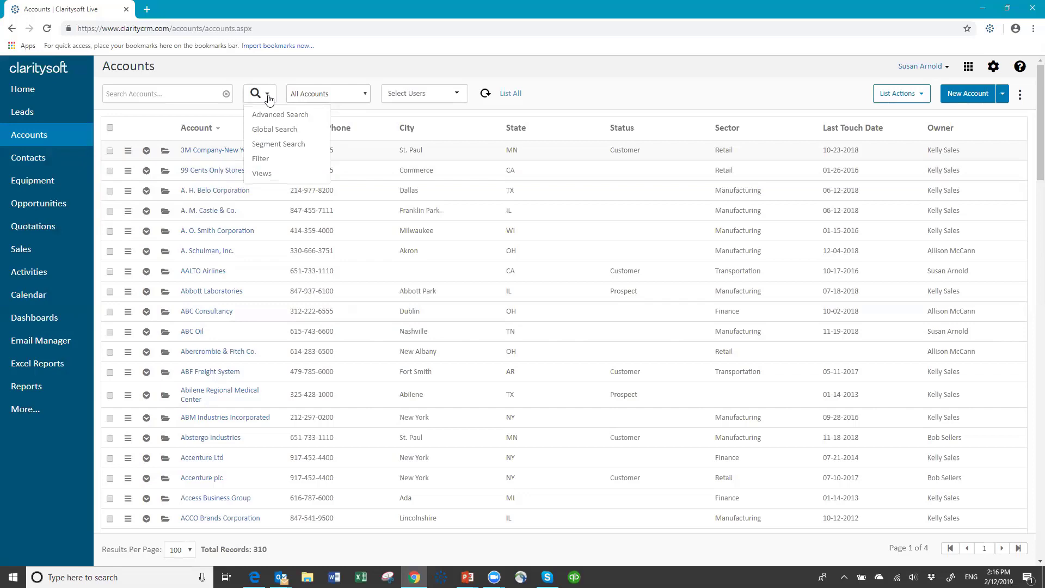
left_click(280, 158)
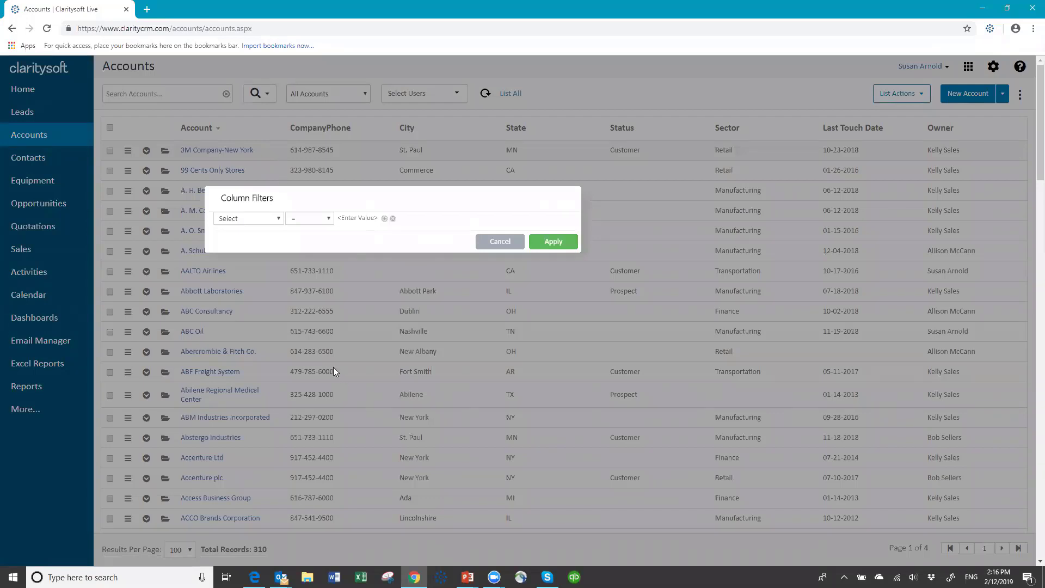
left_click(279, 218)
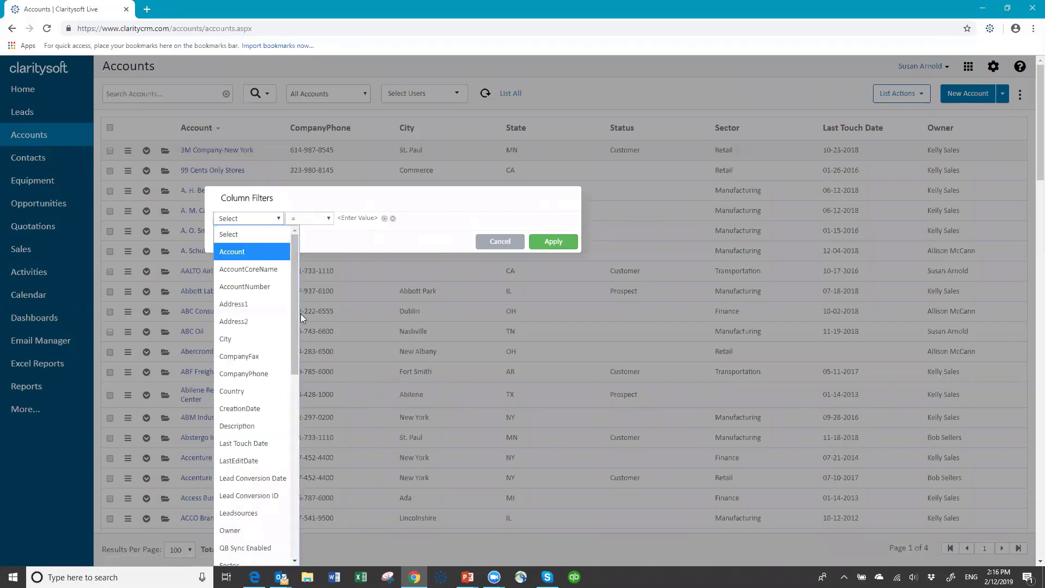
left_click_drag(298, 317, 296, 259)
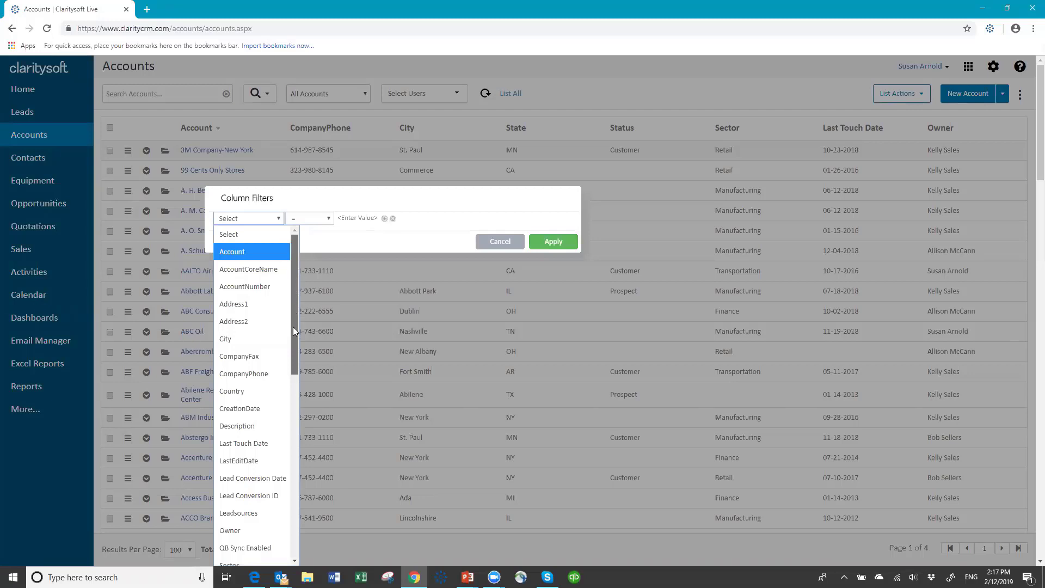
left_click_drag(293, 327, 290, 301)
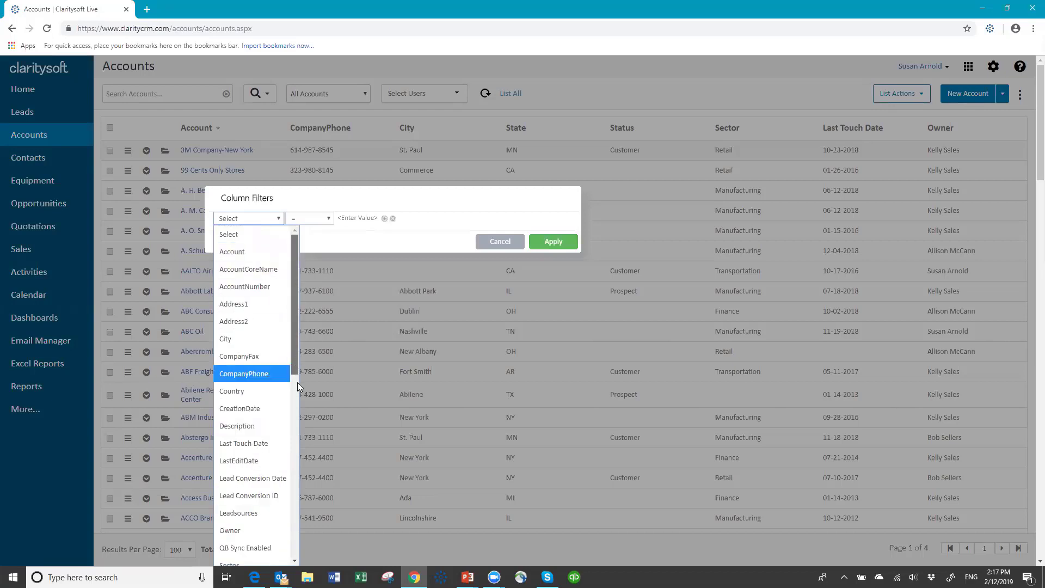
left_click_drag(297, 382, 229, 488)
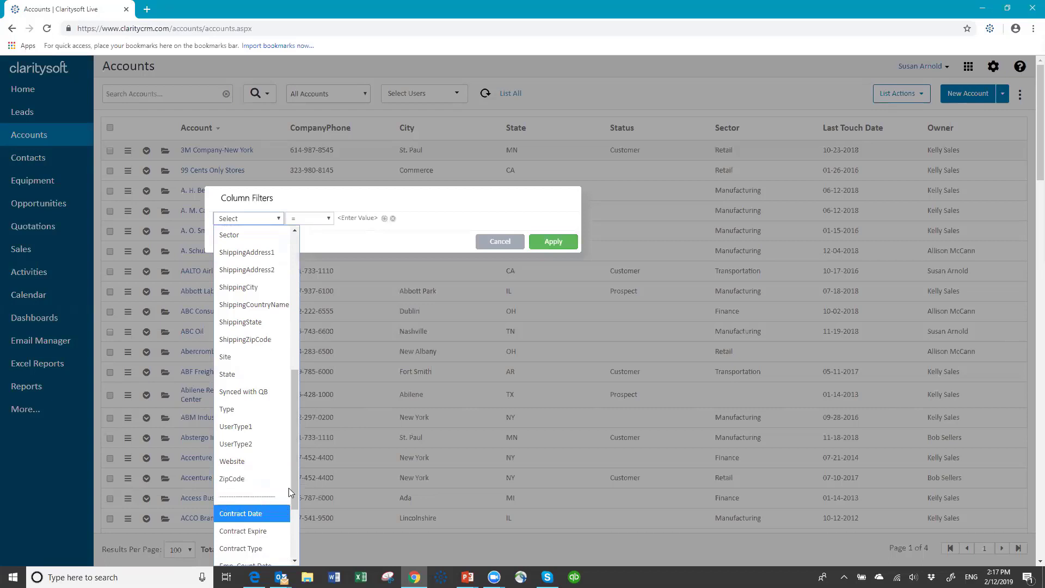
left_click_drag(294, 499, 292, 549)
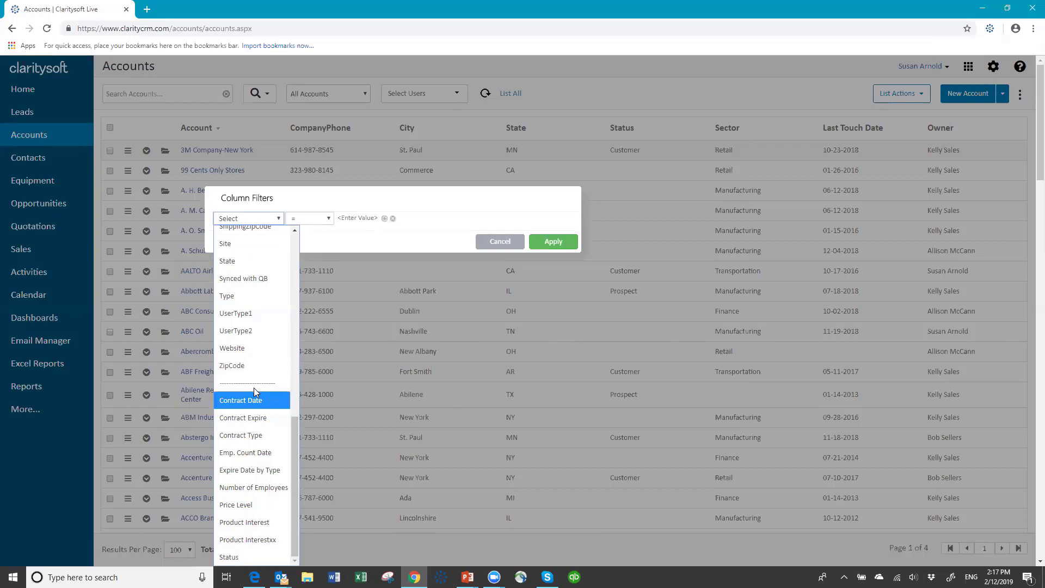
left_click(255, 557)
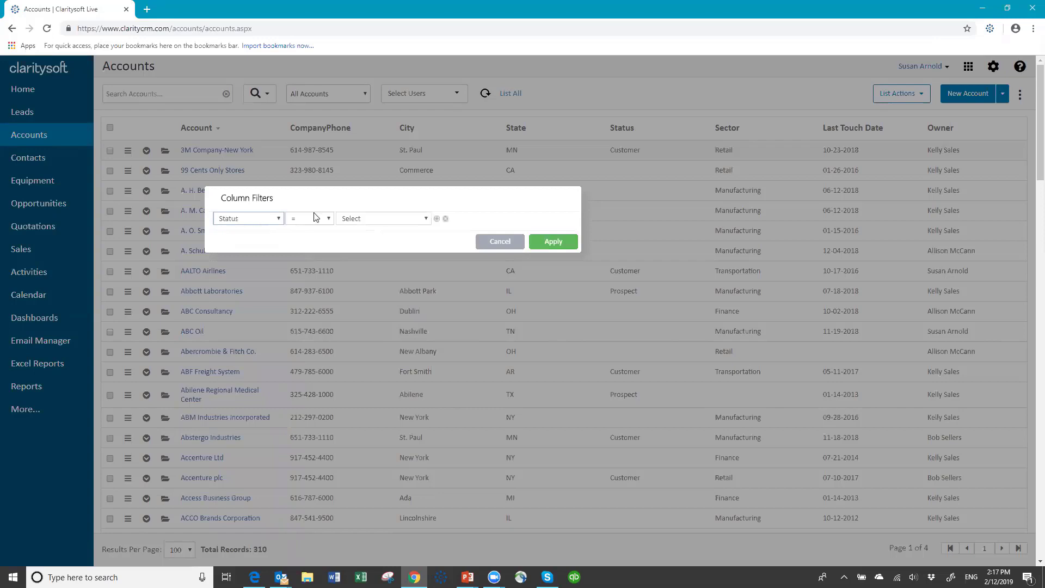
Review the comparison operators, keep "=", and set the Status filter value to Prospect.
left_click(329, 219)
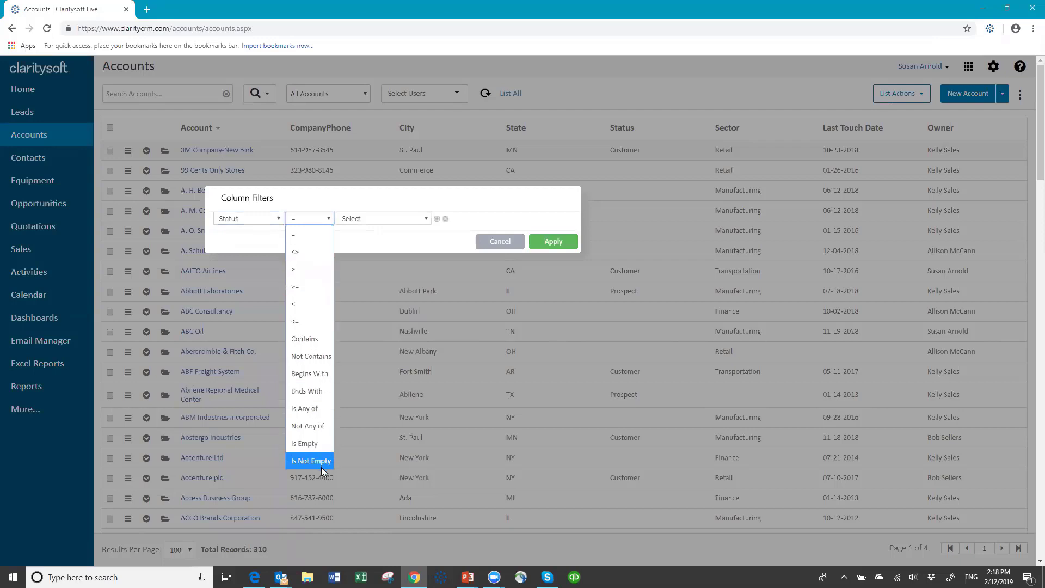
left_click(310, 217)
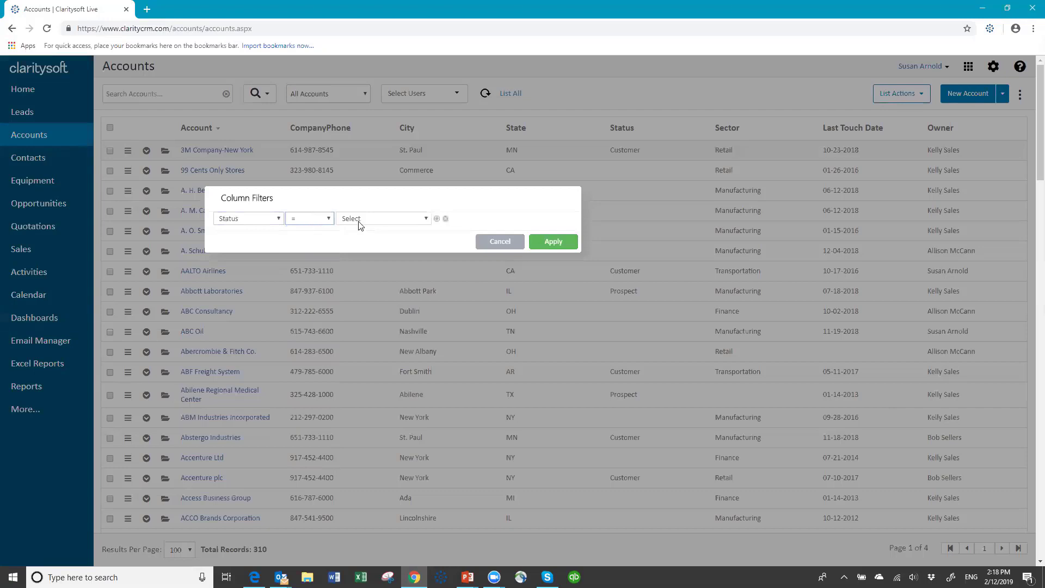
left_click(427, 218)
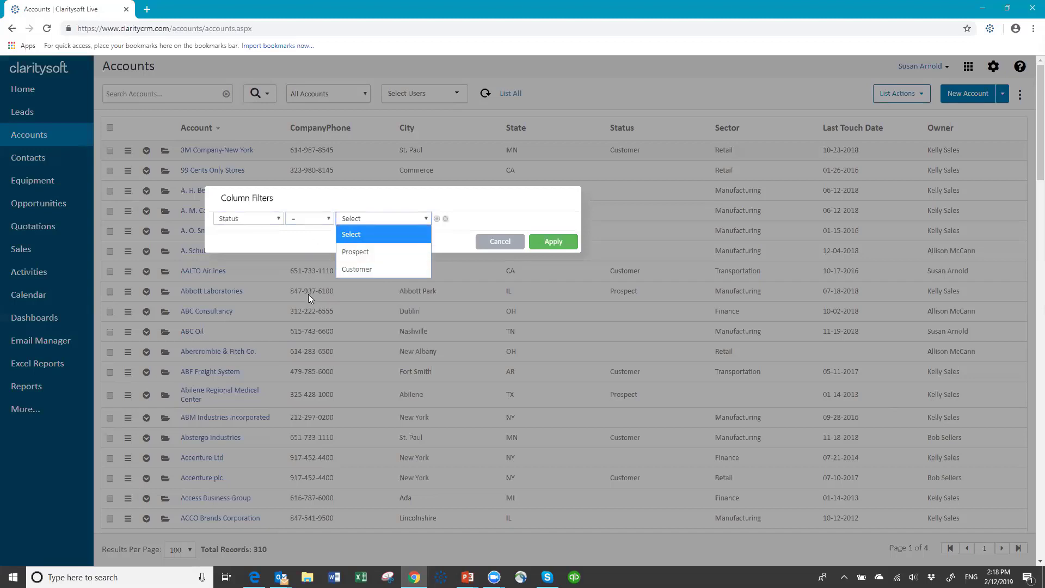
left_click(376, 251)
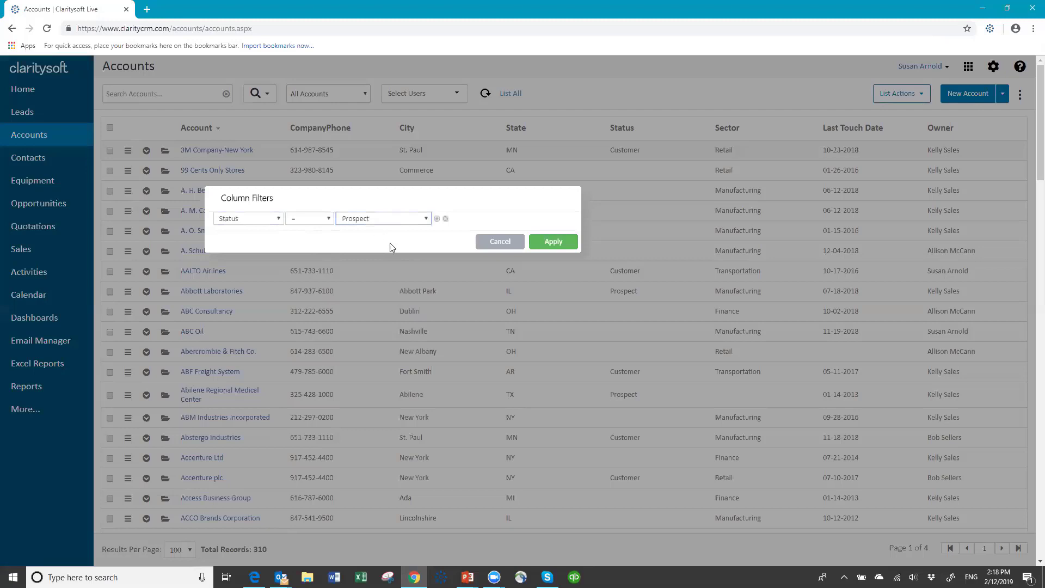
Add an And condition requiring State to contain "oh", and apply the column filters to the accounts list.
left_click(436, 219)
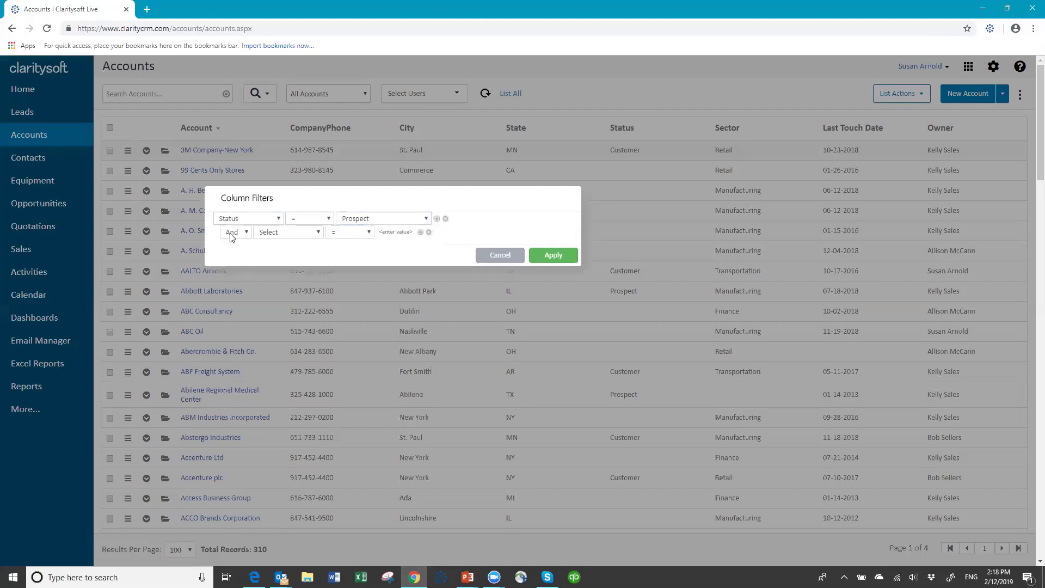
left_click(319, 233)
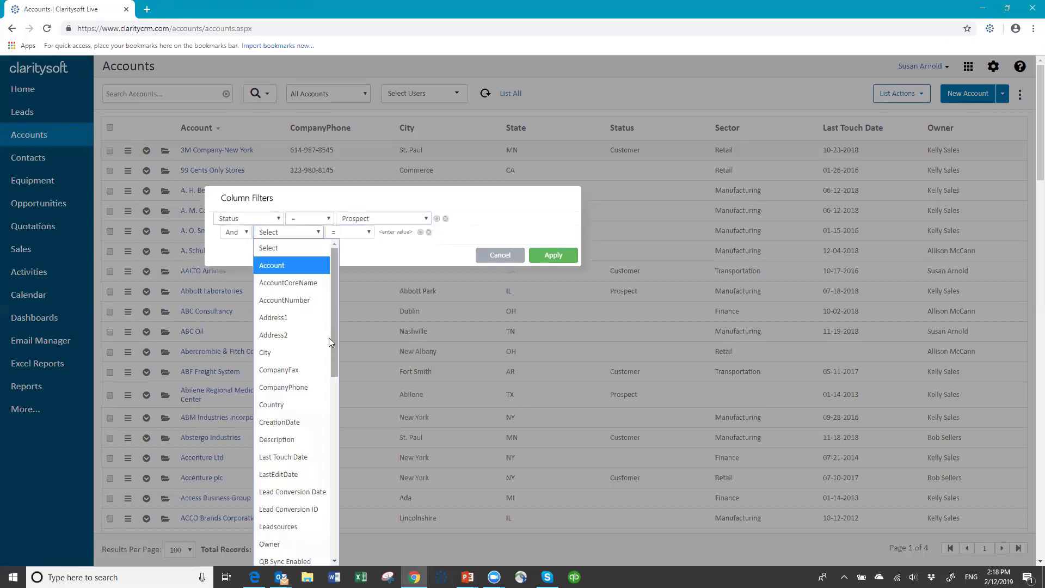
left_click_drag(333, 346, 353, 447)
left_click(291, 429)
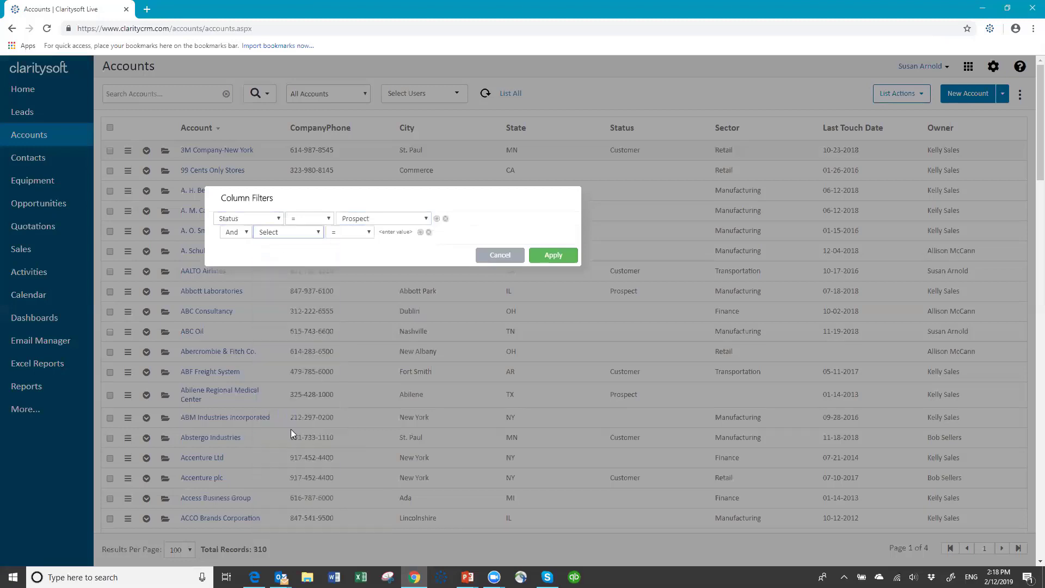
left_click(414, 232)
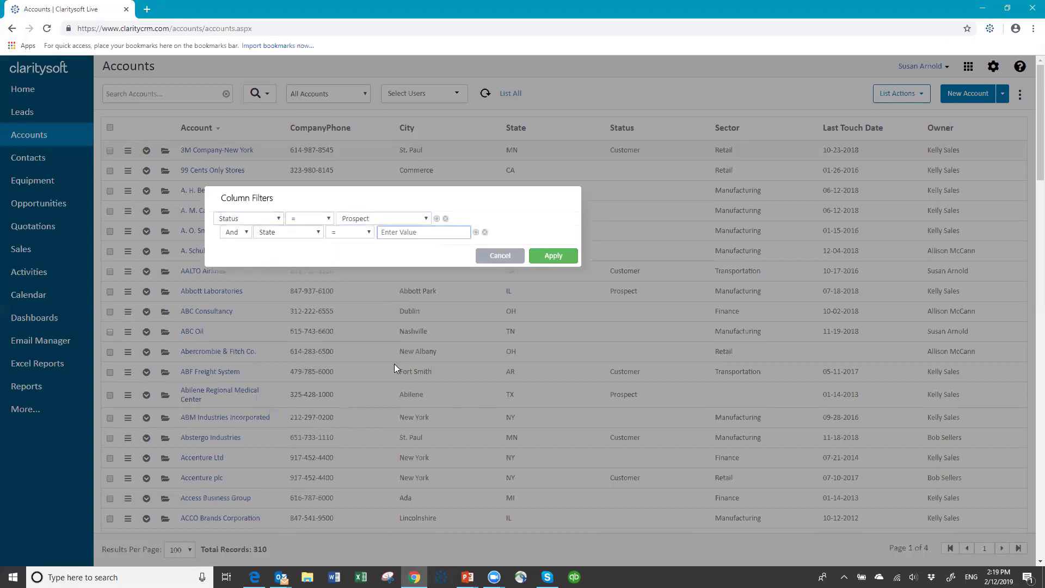
left_click(368, 233)
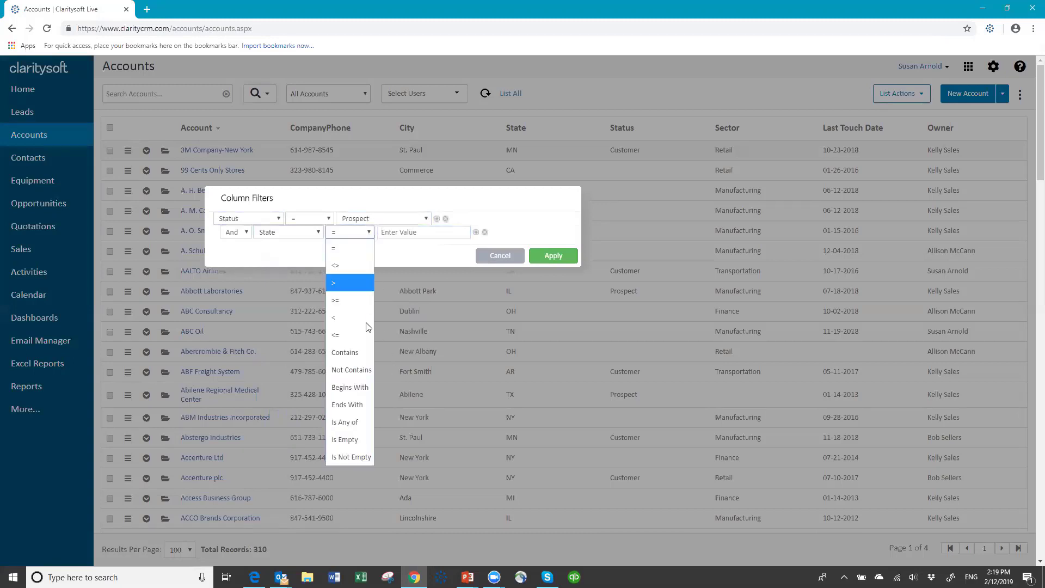
left_click(354, 352)
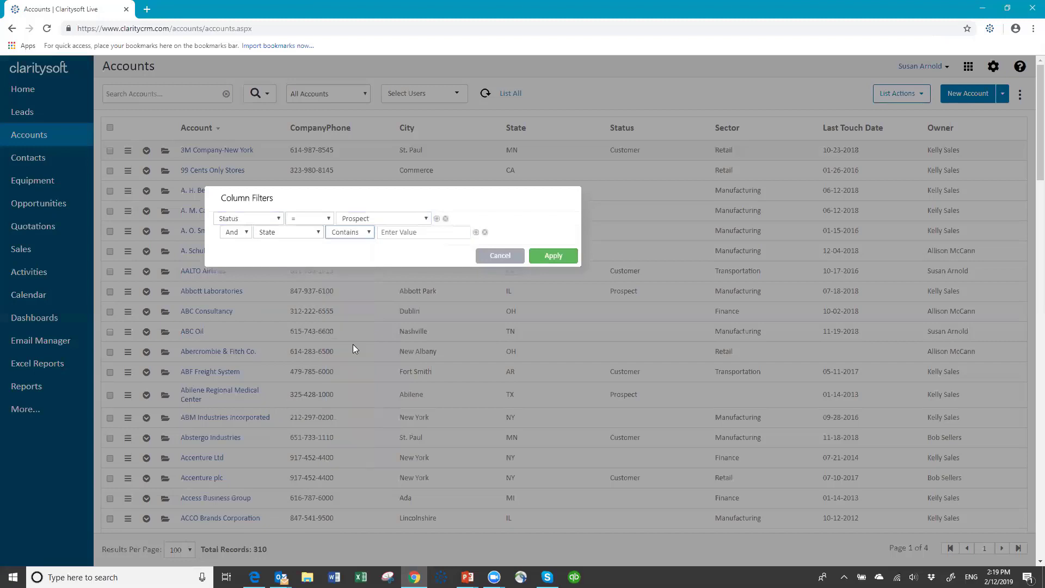
left_click(398, 232)
type("oh")
left_click(555, 256)
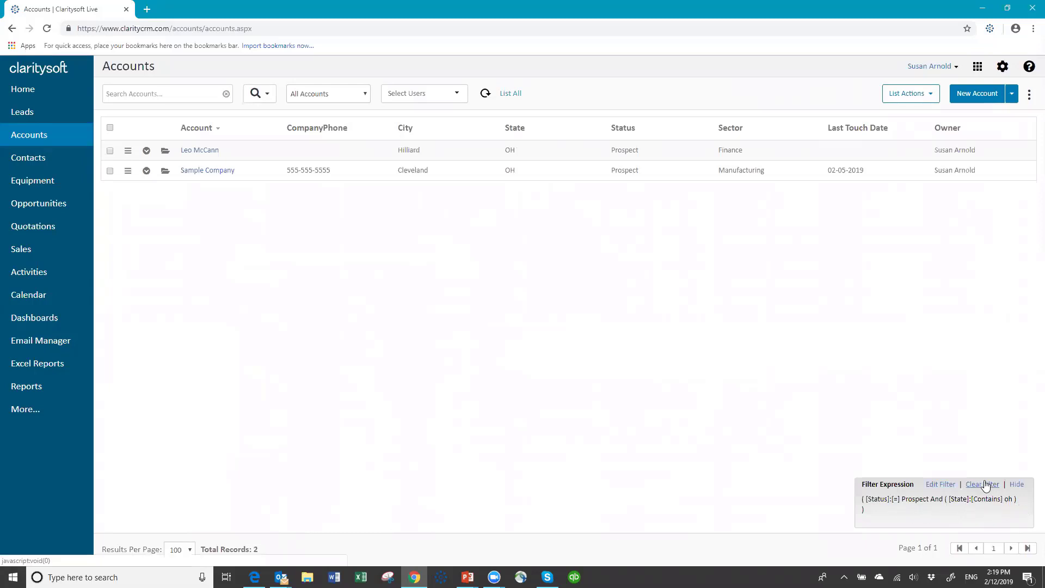
Clear the column filter by listing all accounts, and open the advanced search for accounts.
left_click(511, 94)
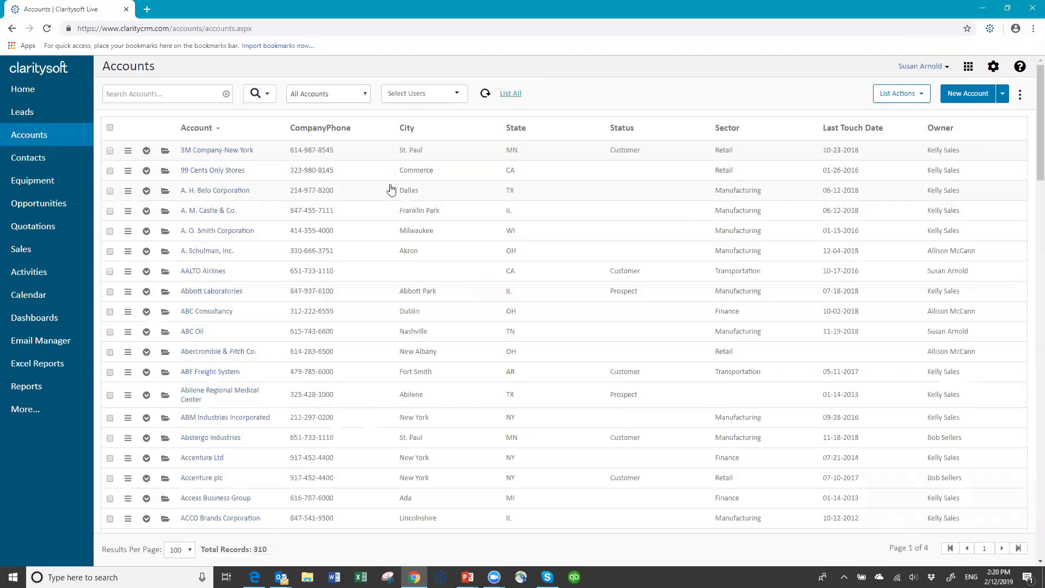
left_click(268, 96)
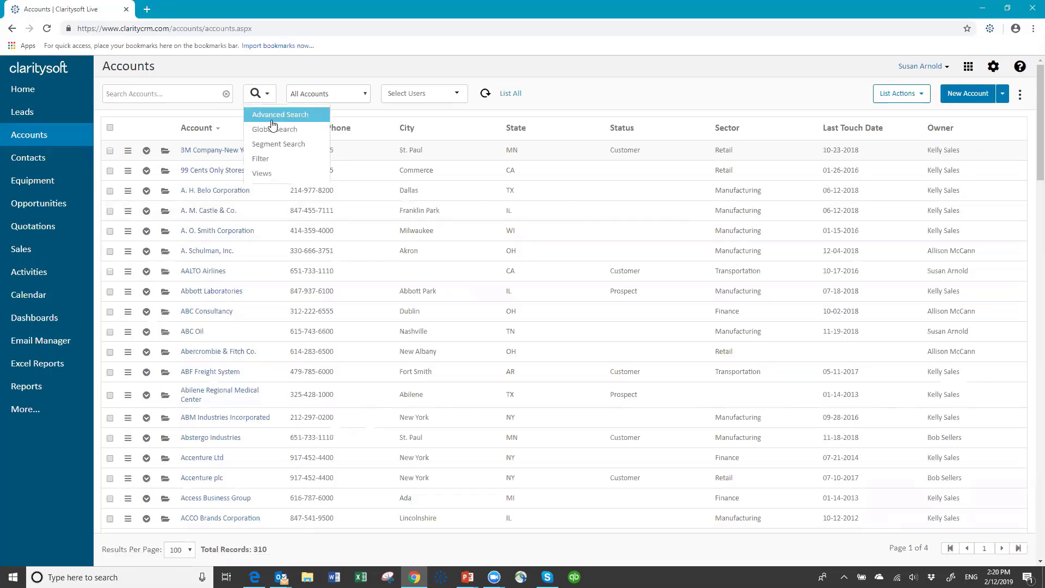
left_click(274, 116)
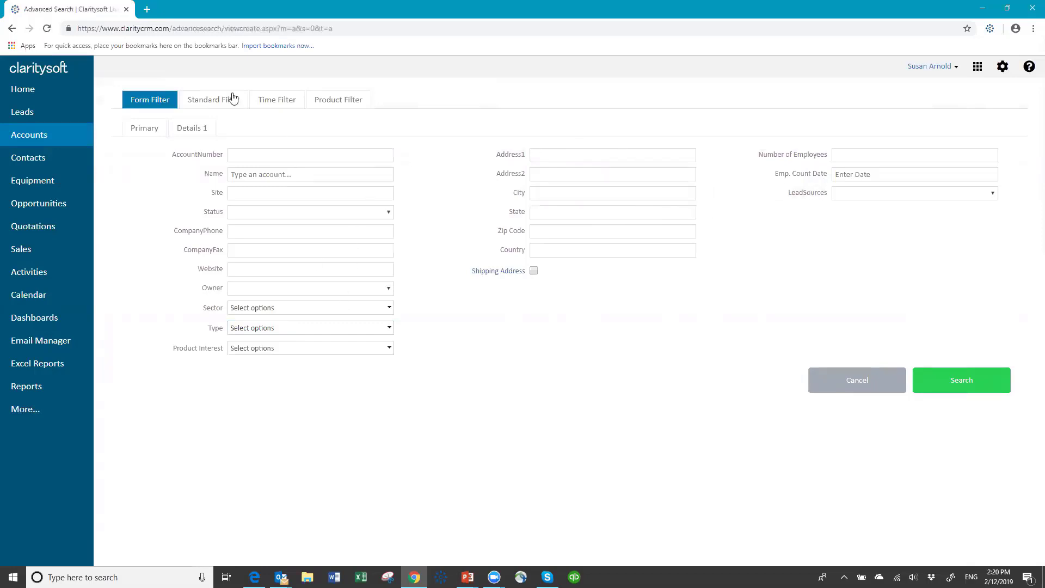
Review the Standard Filter, Time Filter and Product Filter options of the advanced search.
left_click(214, 102)
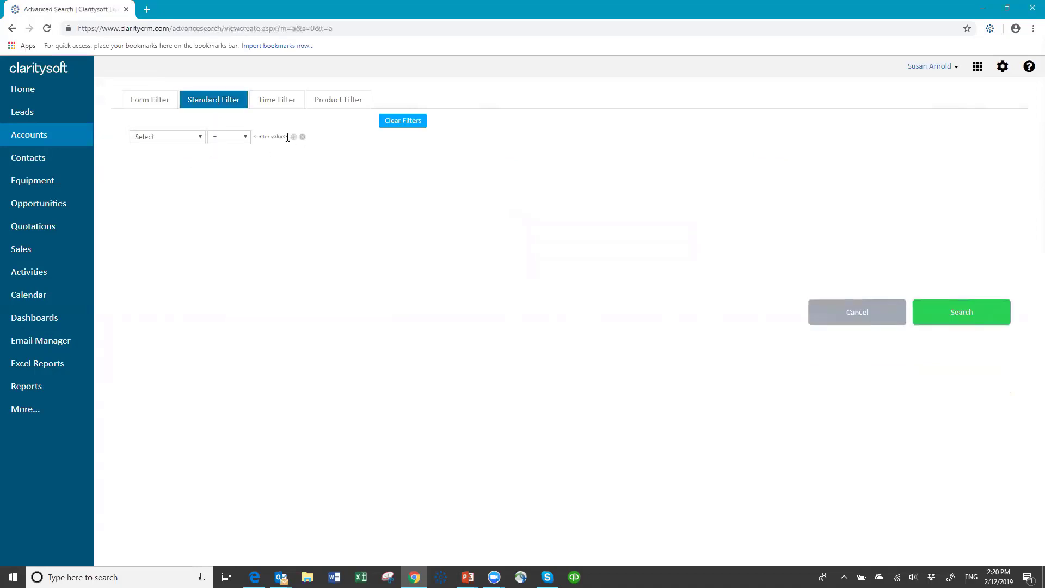
left_click(278, 103)
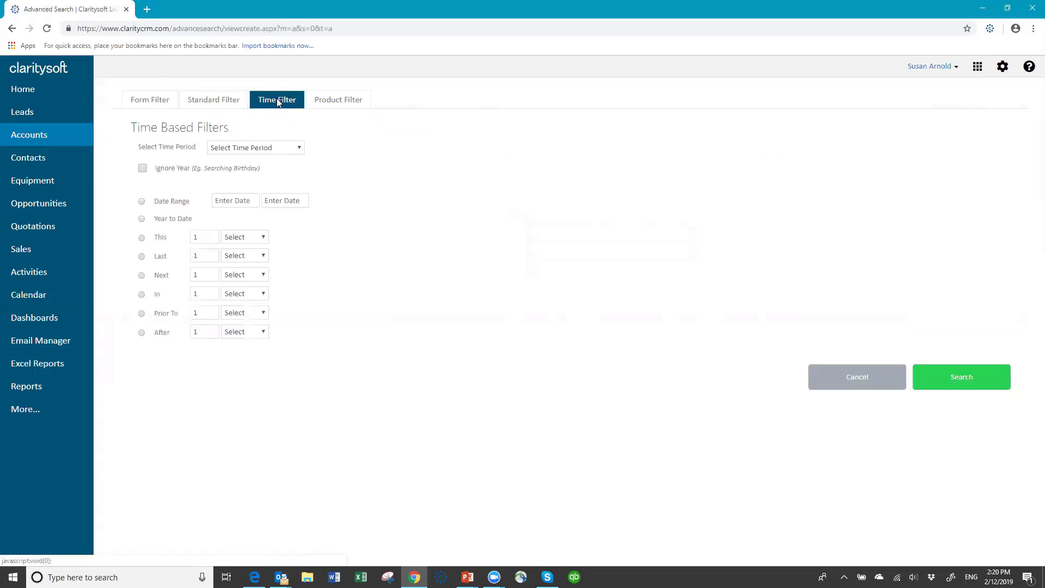
left_click(350, 102)
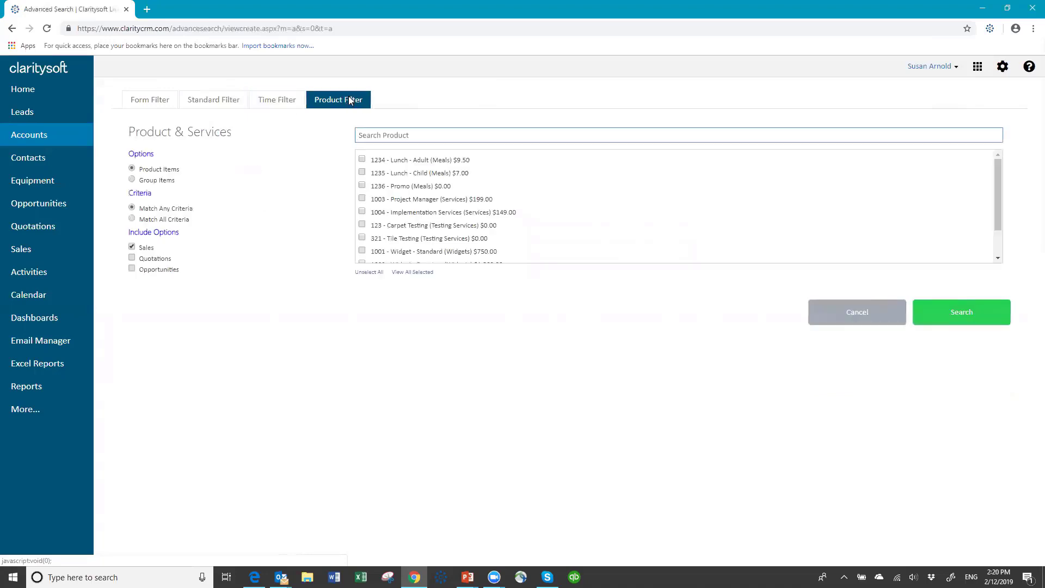
Run a Form Filter search for accounts with Status Prospect and State "oh".
left_click(165, 104)
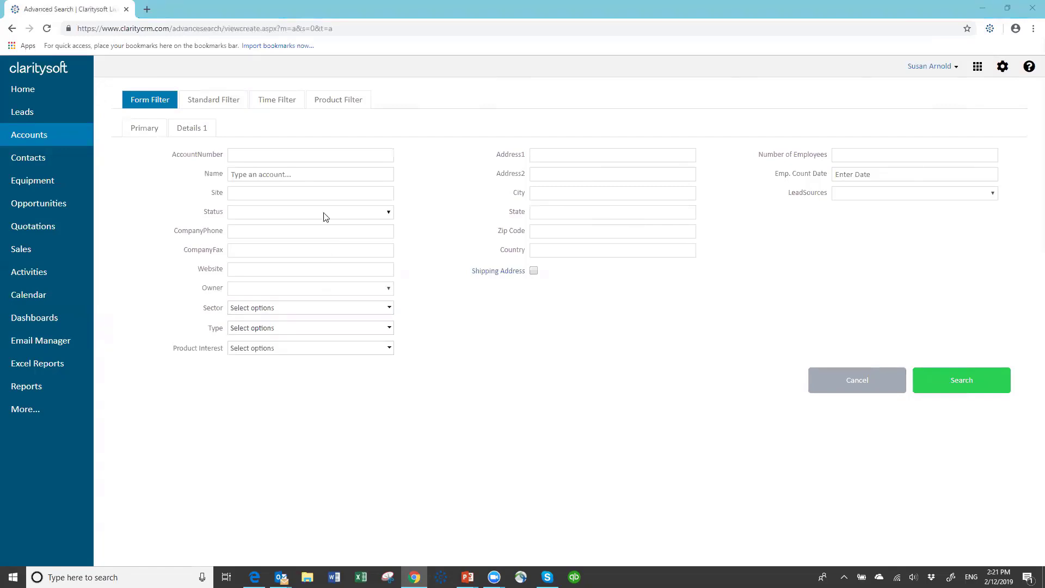
left_click(388, 213)
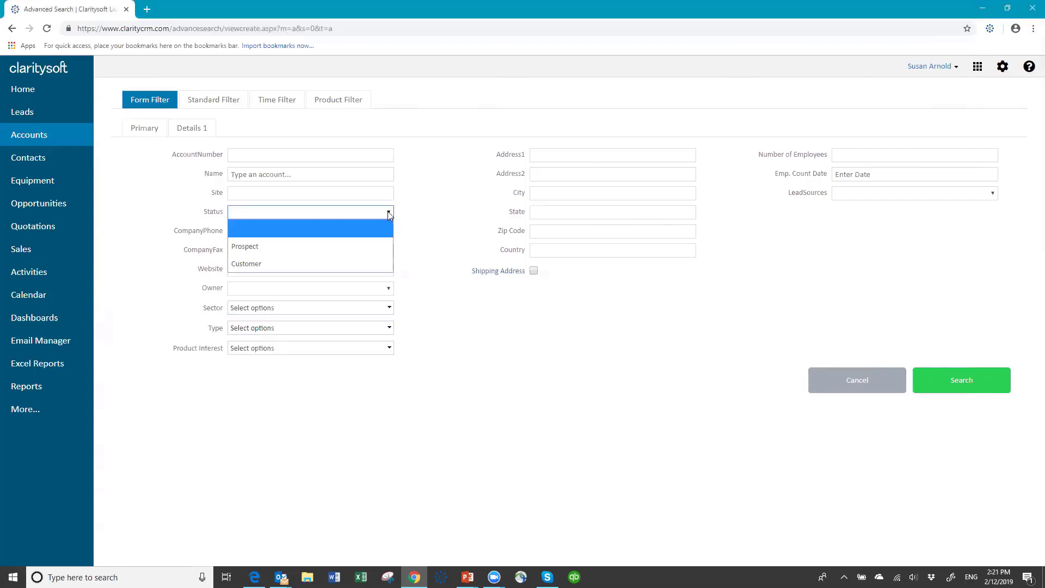
left_click(329, 245)
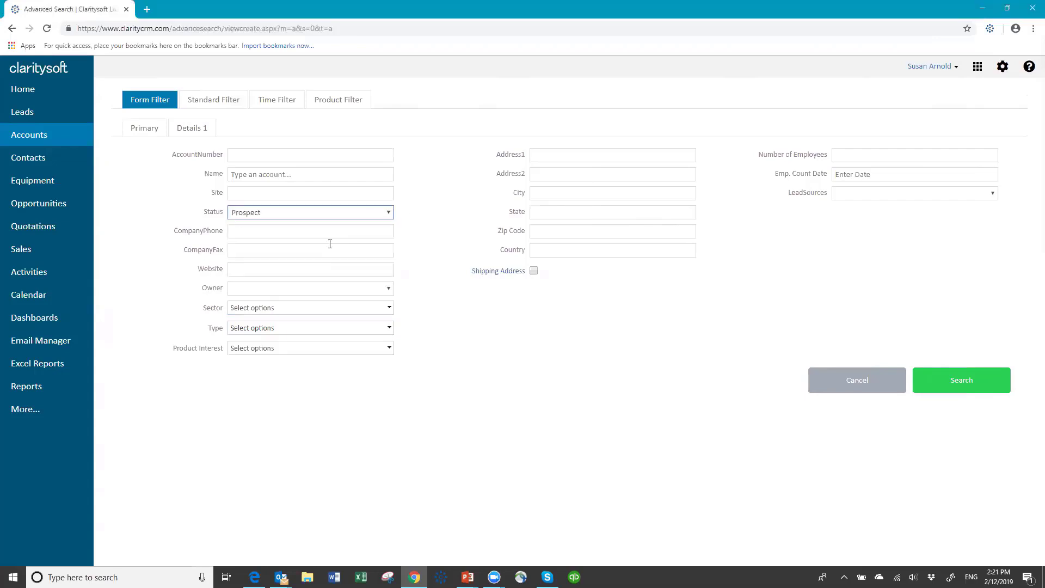
left_click(562, 214)
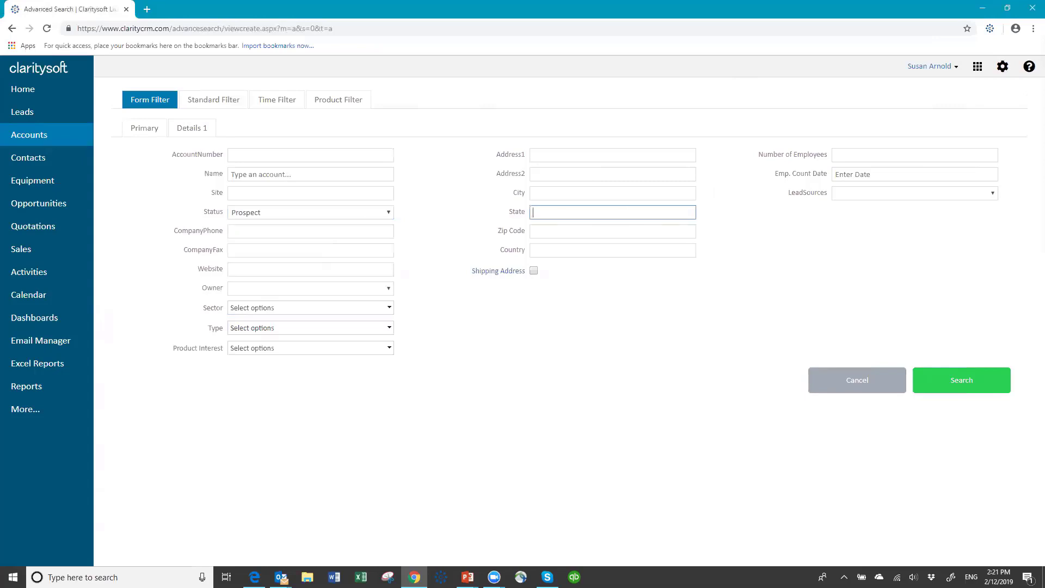
type("oh")
left_click(987, 381)
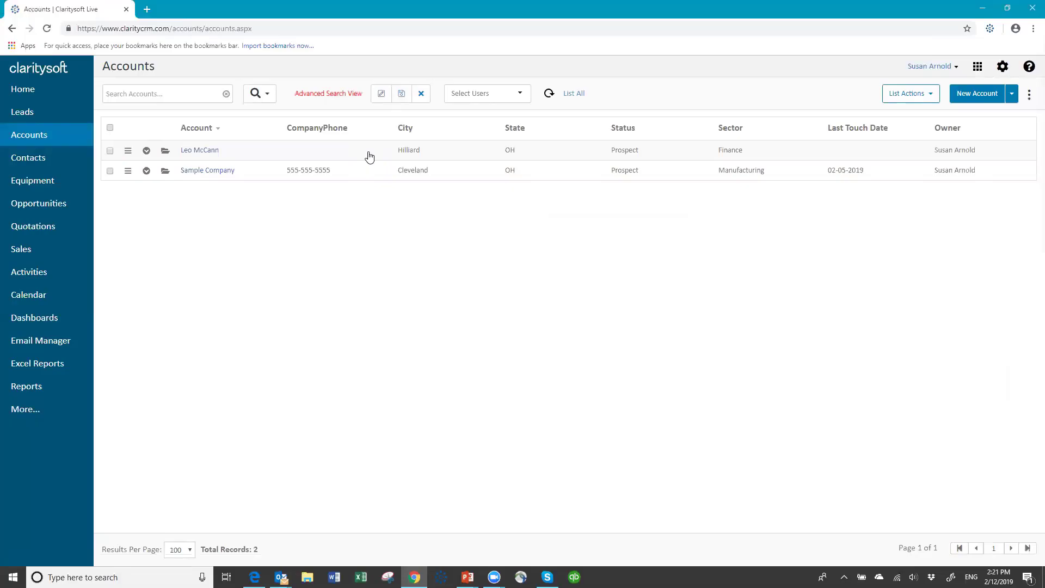
Save the advanced search as a new view named "Prospects in Ohio".
left_click(401, 95)
left_click(501, 262)
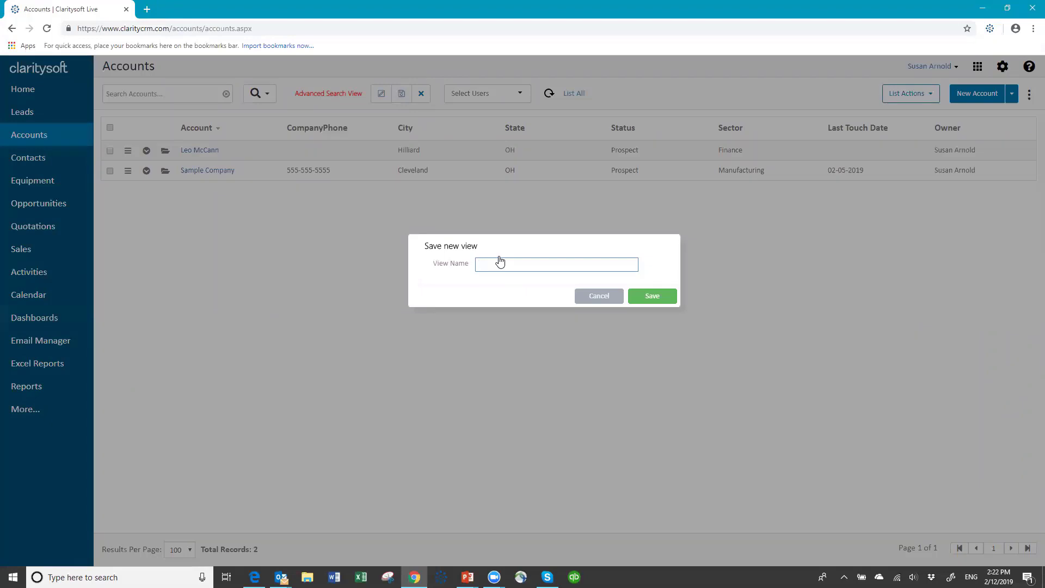
type("Prospects in Ohio")
left_click(651, 301)
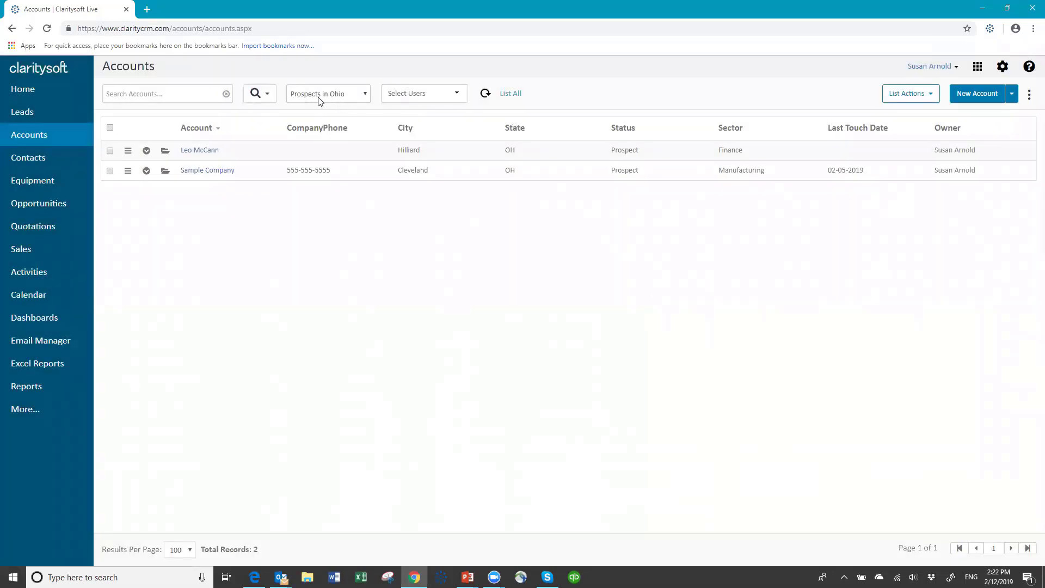
Switch the accounts list to All Accounts, back to the Prospects in Ohio view, and return to All Accounts.
left_click(366, 95)
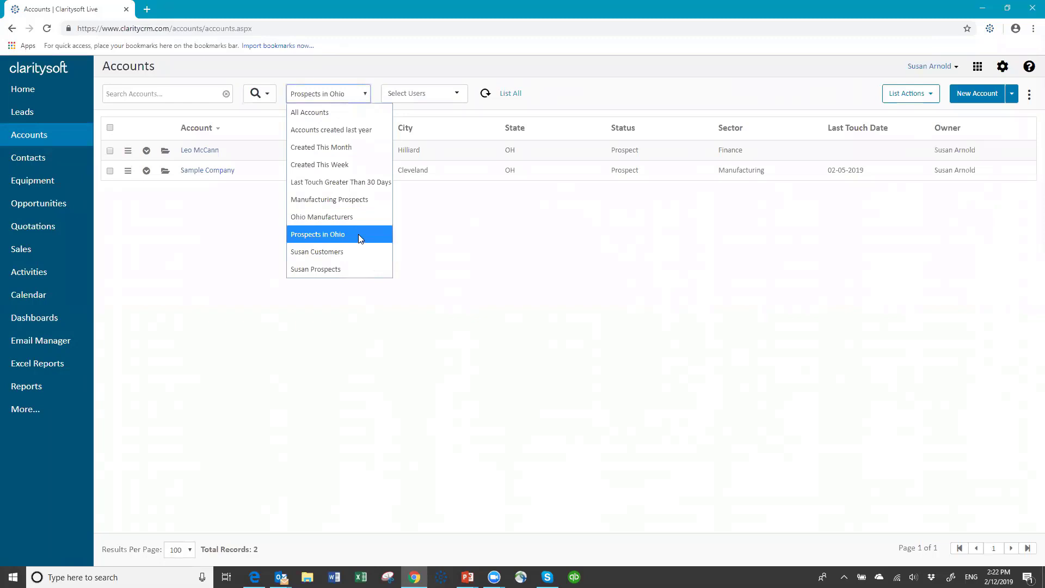
left_click(351, 112)
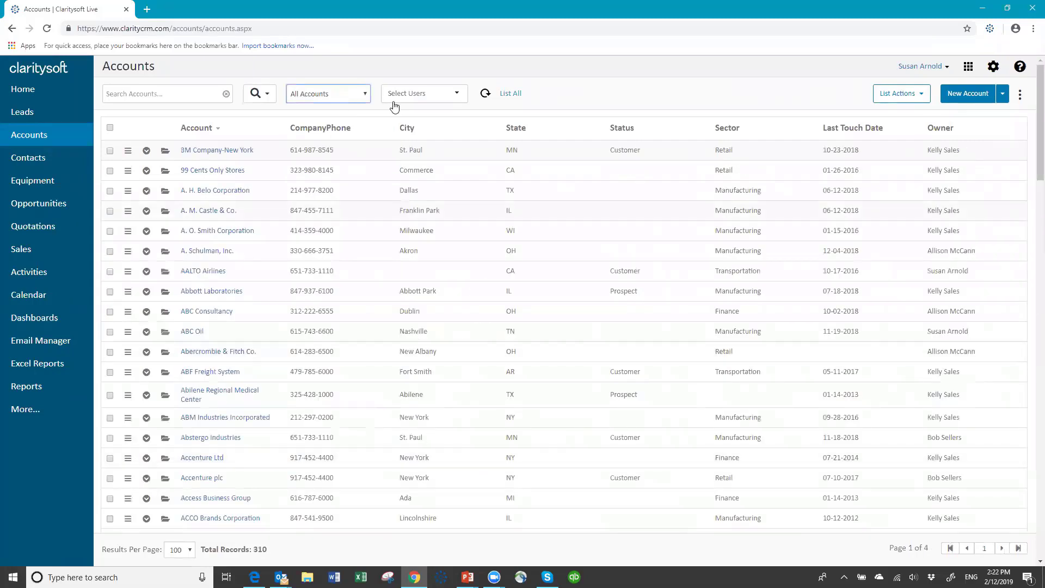
left_click(365, 96)
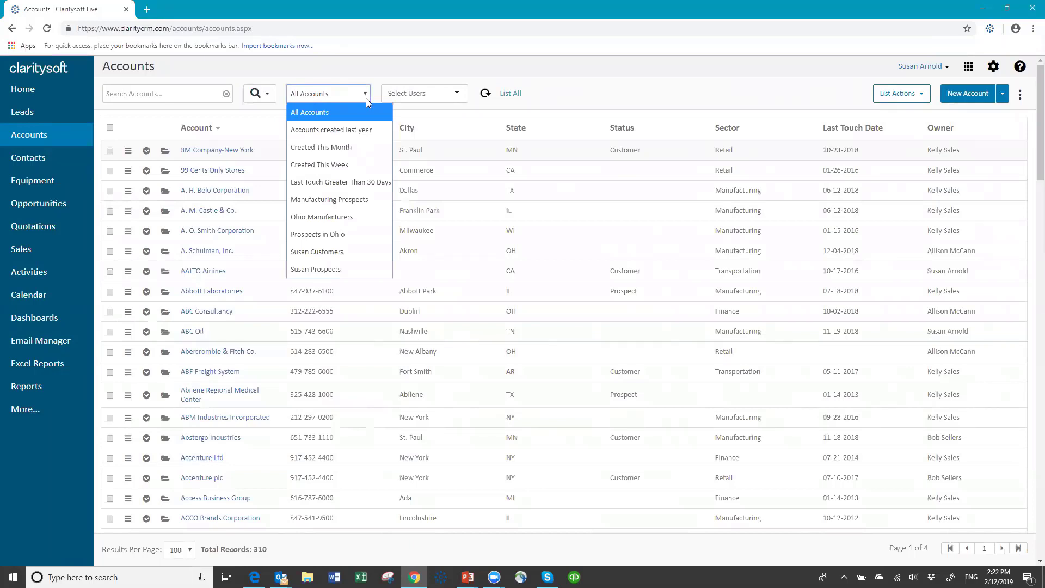
left_click(350, 233)
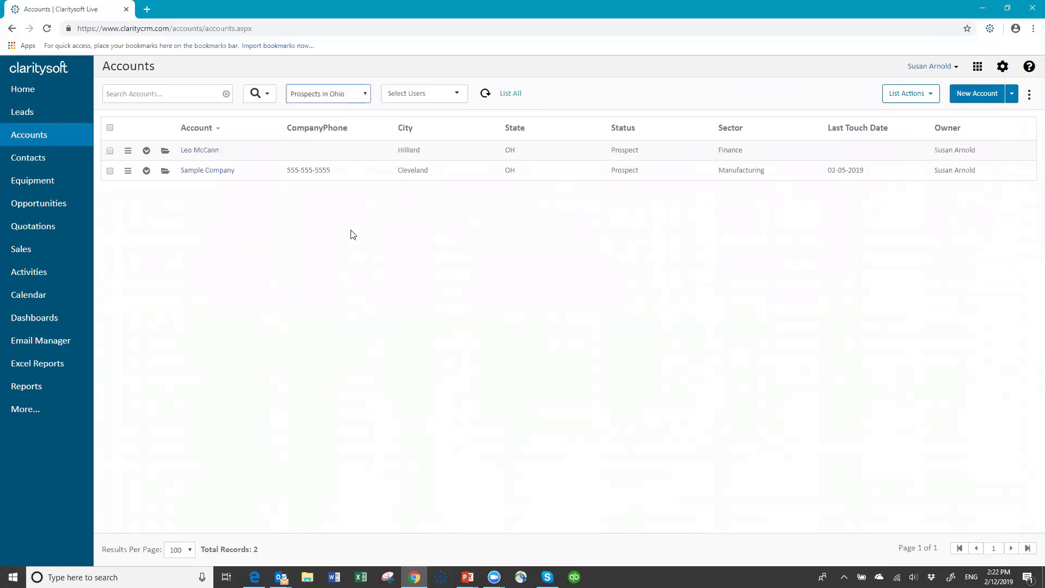
left_click(366, 94)
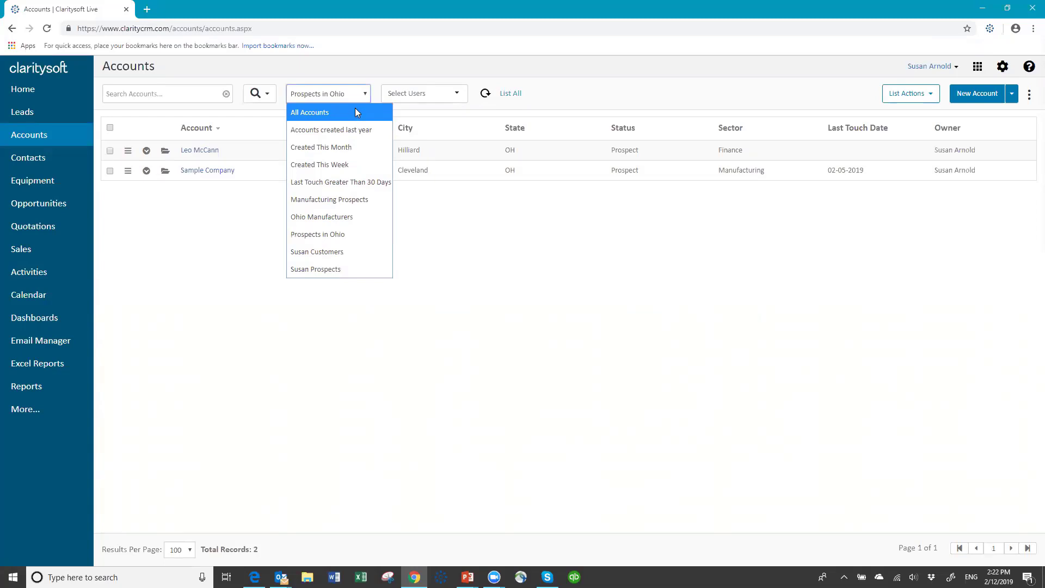
left_click(355, 112)
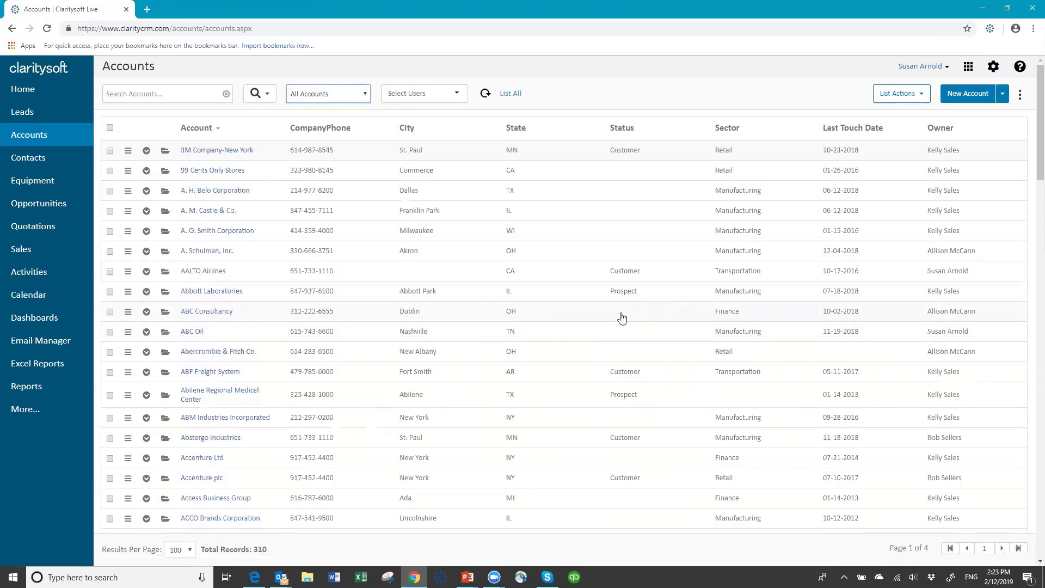
Open the ABC Consultancy account, set its Status to Prospect, and save and close the record.
left_click(165, 312)
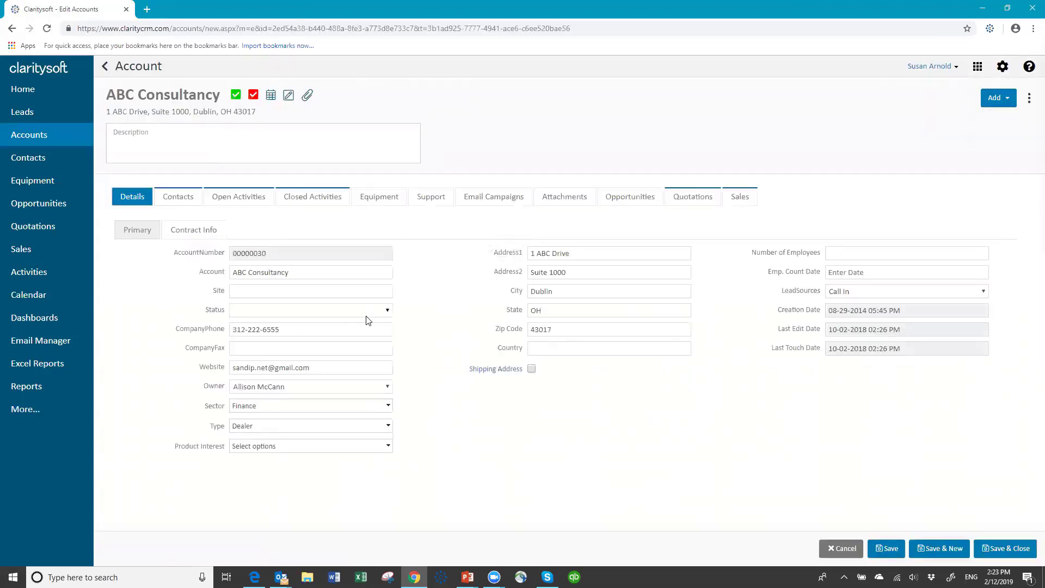
left_click(382, 310)
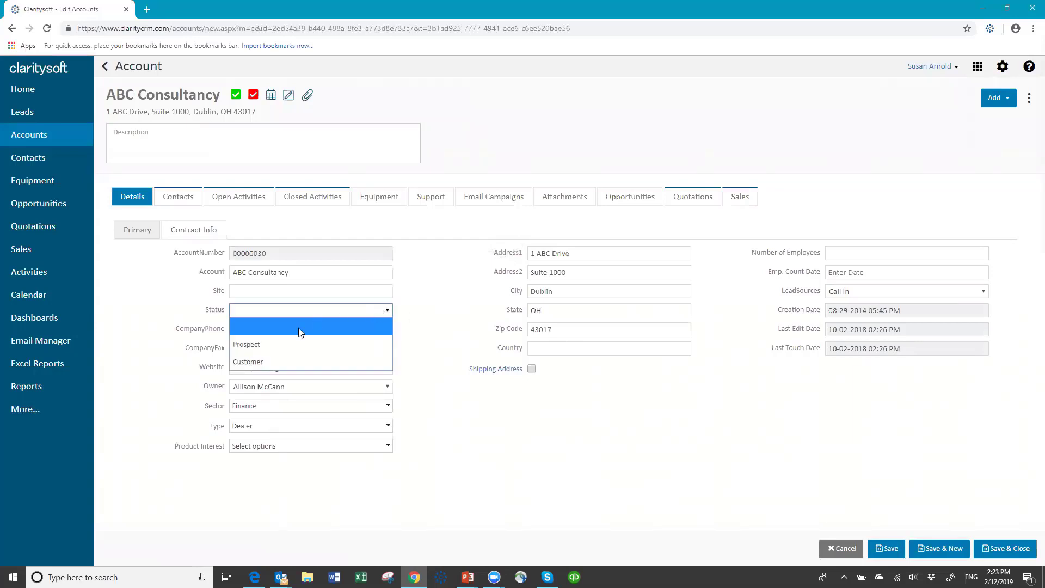
left_click(287, 344)
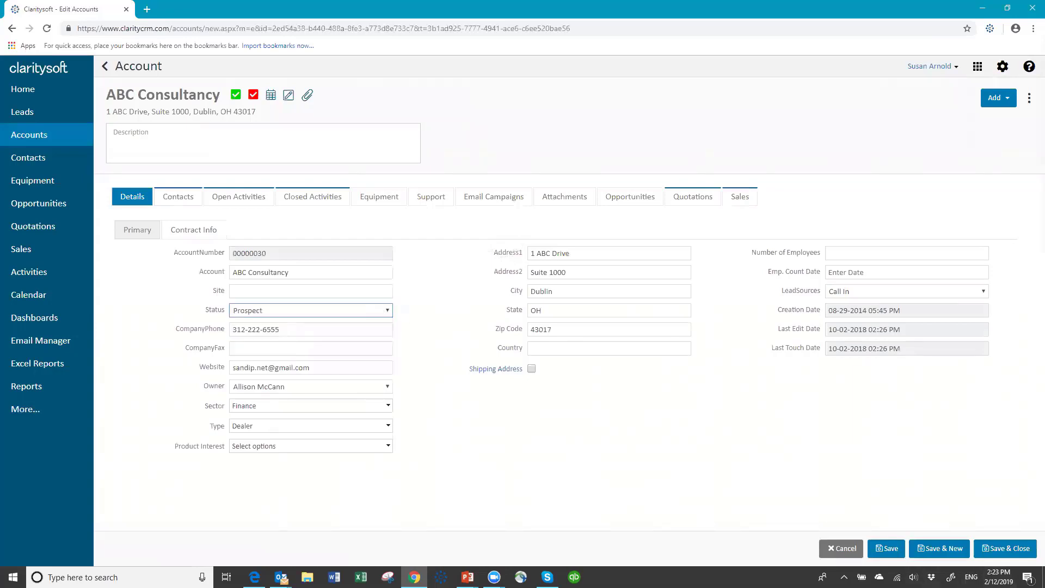
left_click(1008, 548)
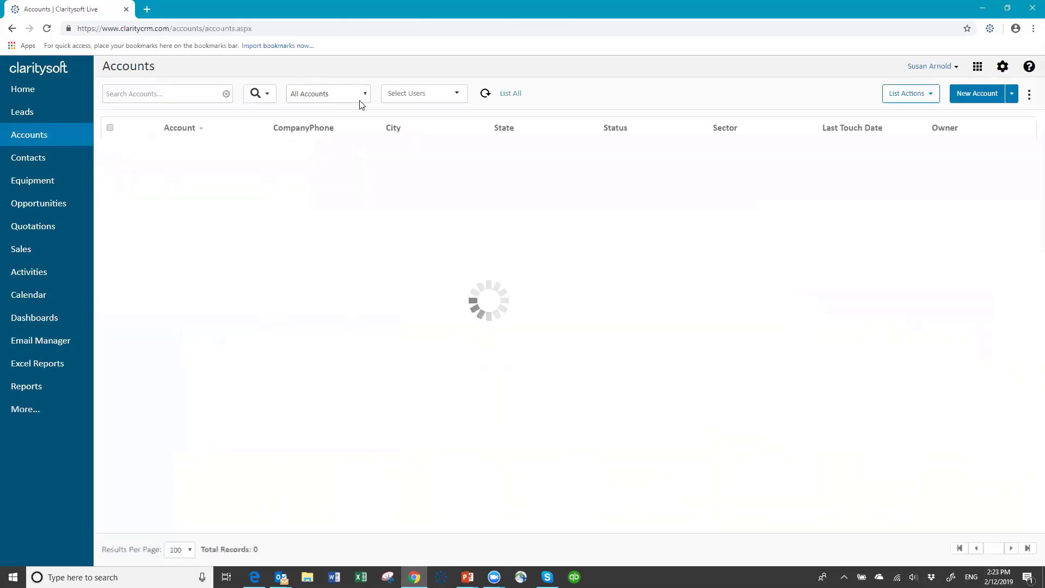
Examine the accounts in the Prospects in Ohio and Ohio Manufacturers views, and return to All Accounts.
left_click(364, 96)
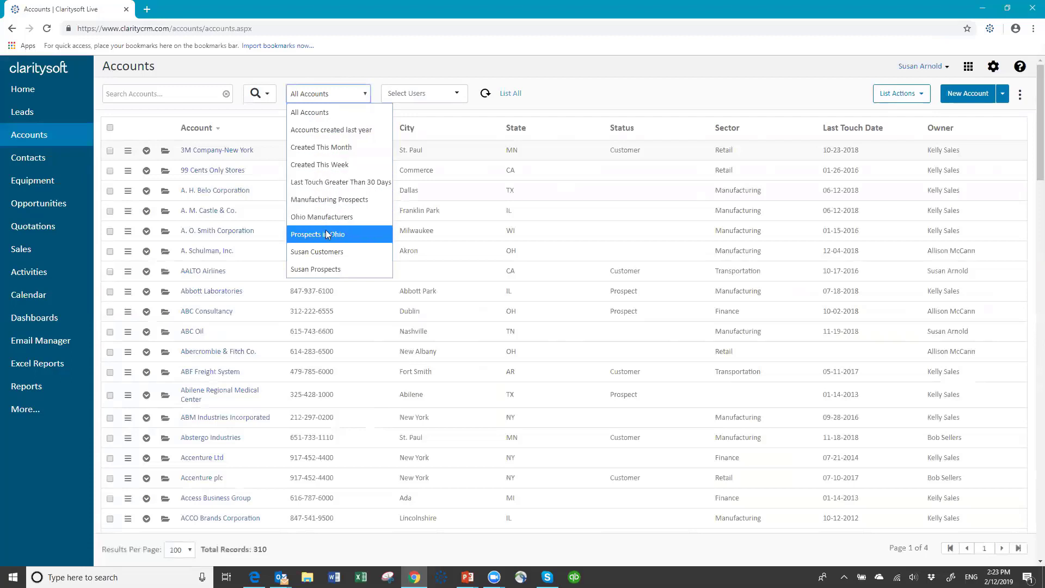
left_click(326, 234)
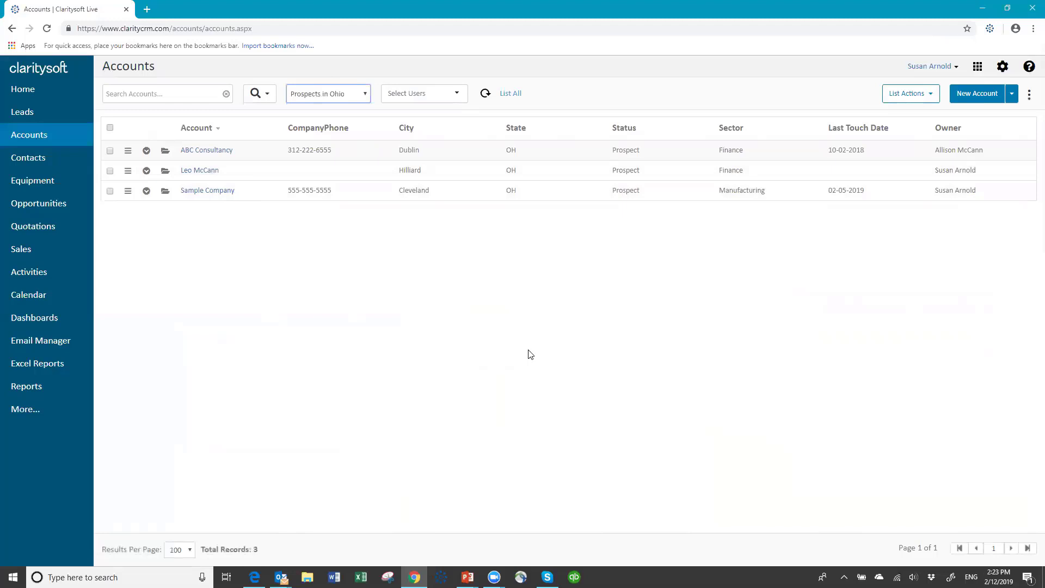
left_click(365, 96)
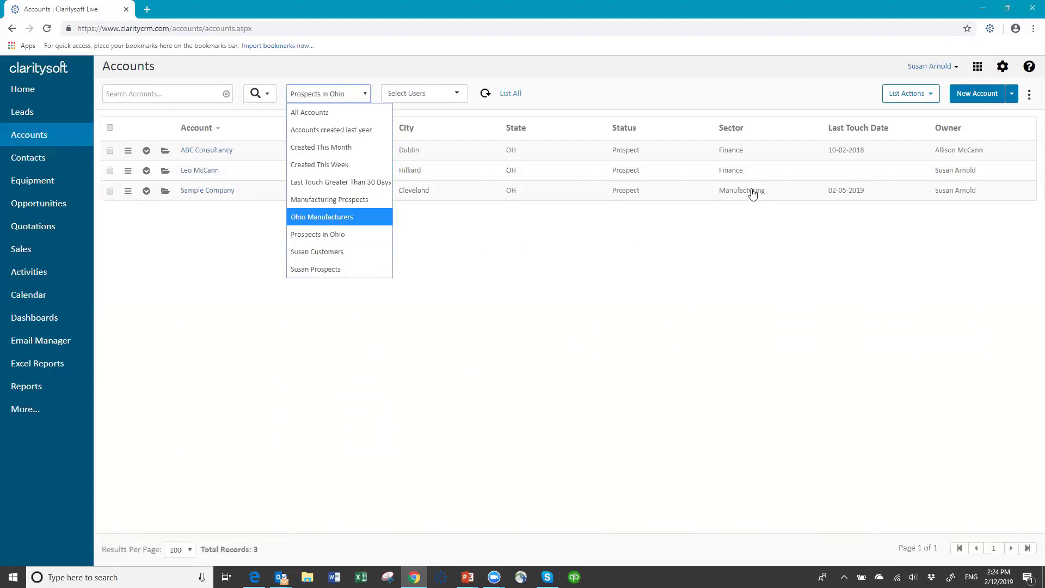
left_click(348, 219)
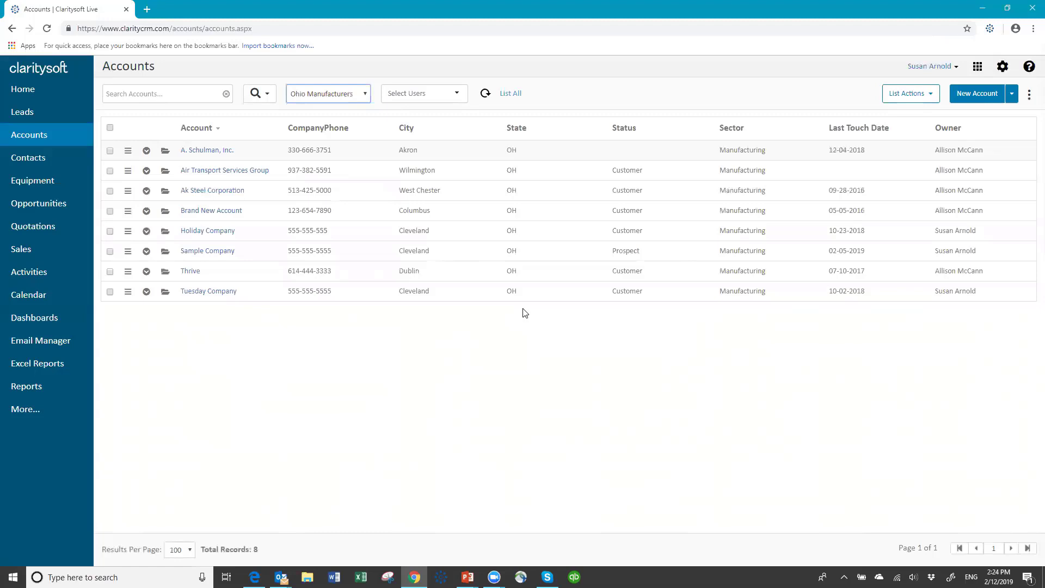
left_click(366, 95)
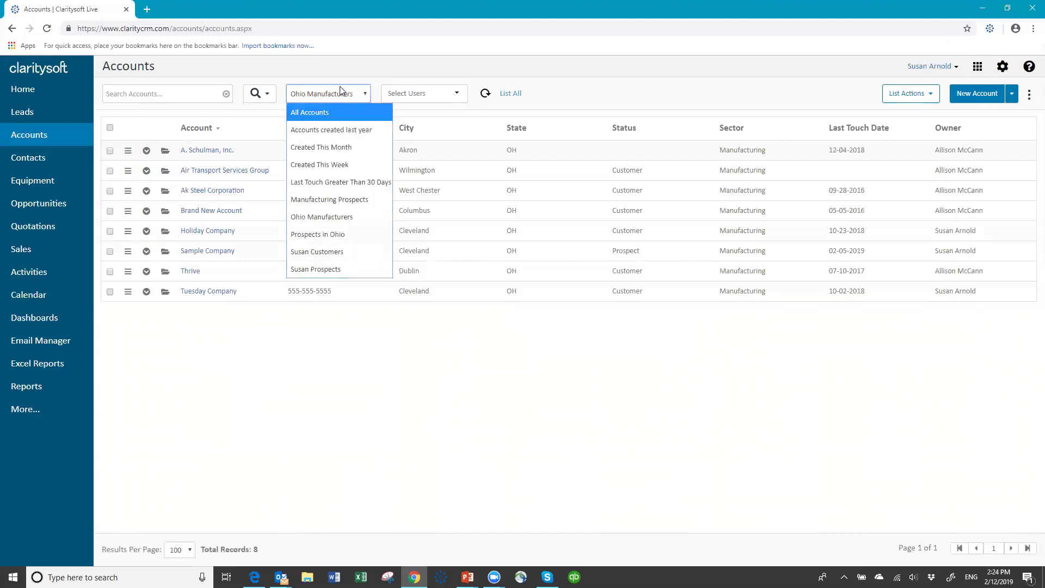
left_click(315, 114)
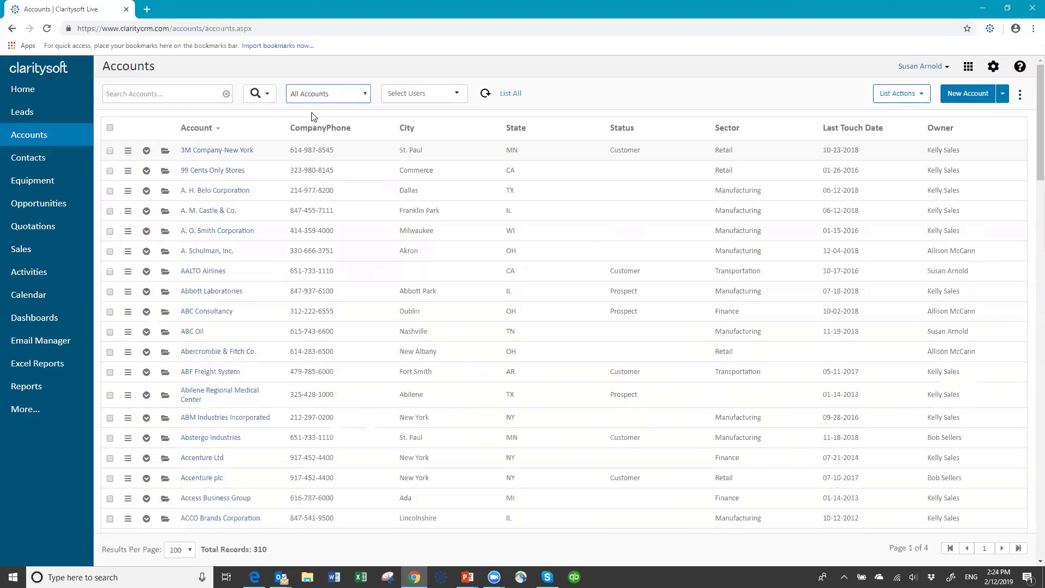
Open the saved account views and rename the Prospects in Ohio view to "Ohio Prospects".
left_click(255, 94)
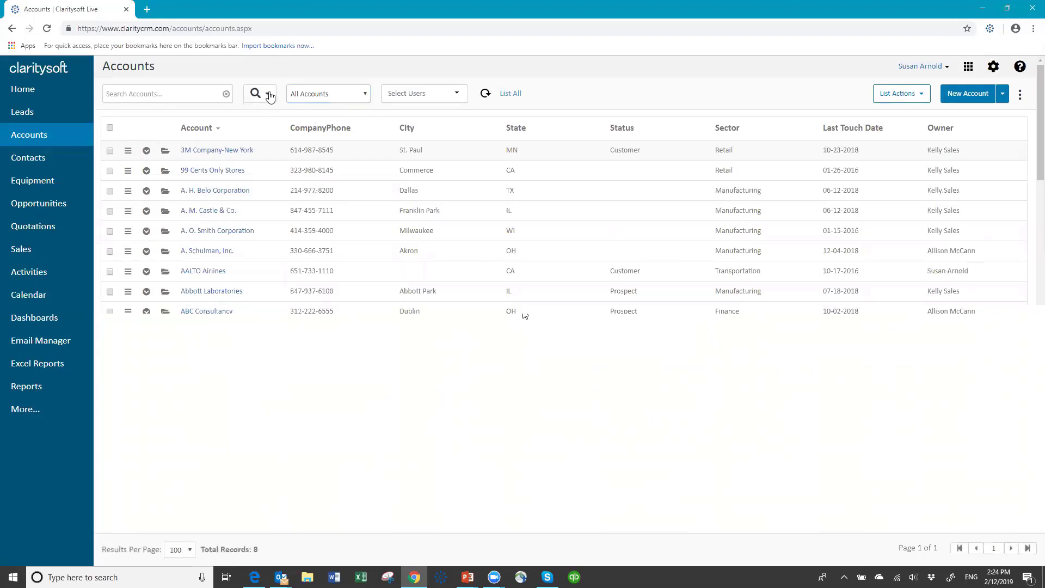
left_click(269, 95)
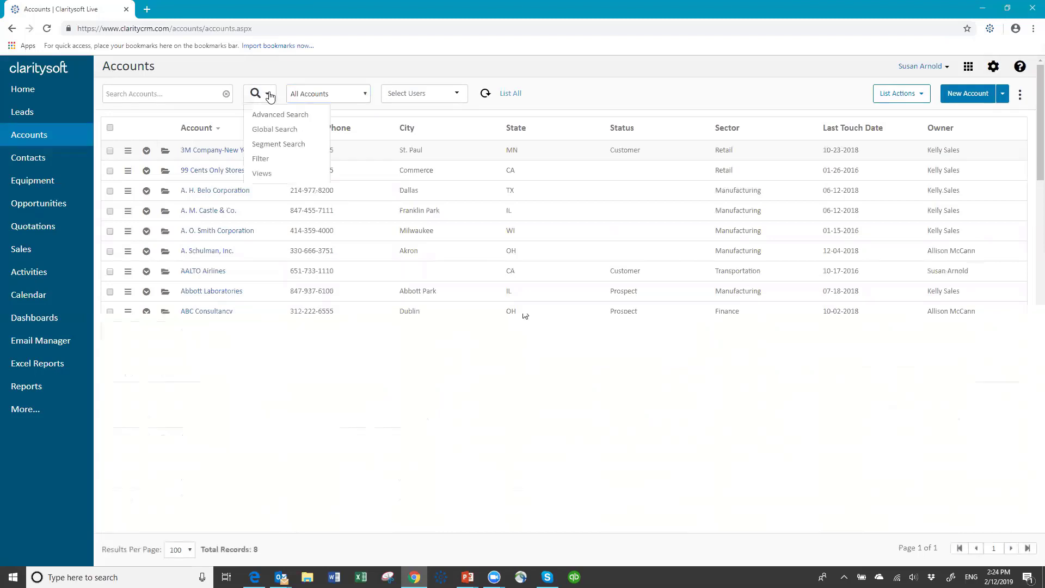
left_click(262, 174)
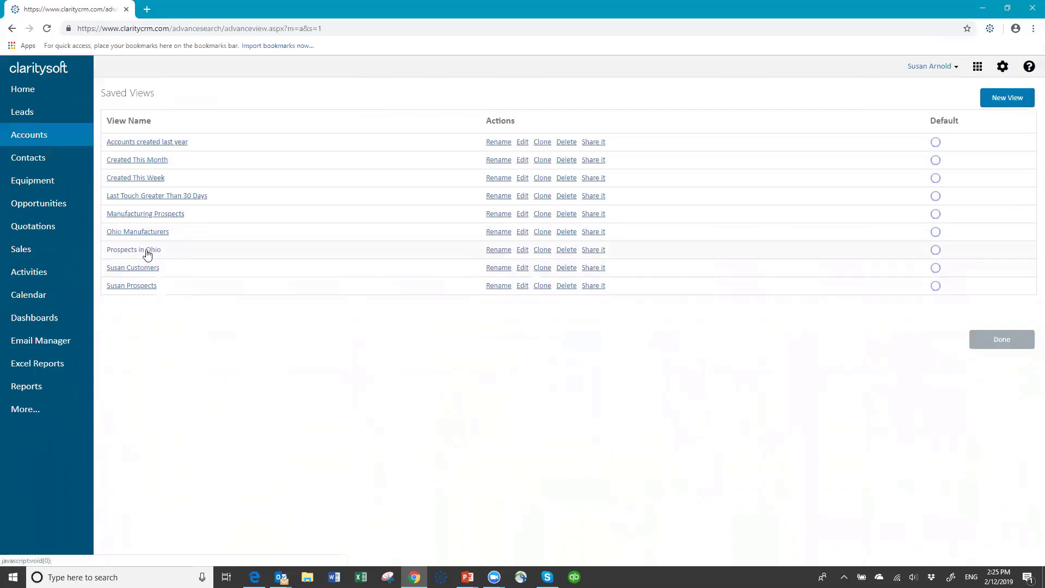
left_click(501, 250)
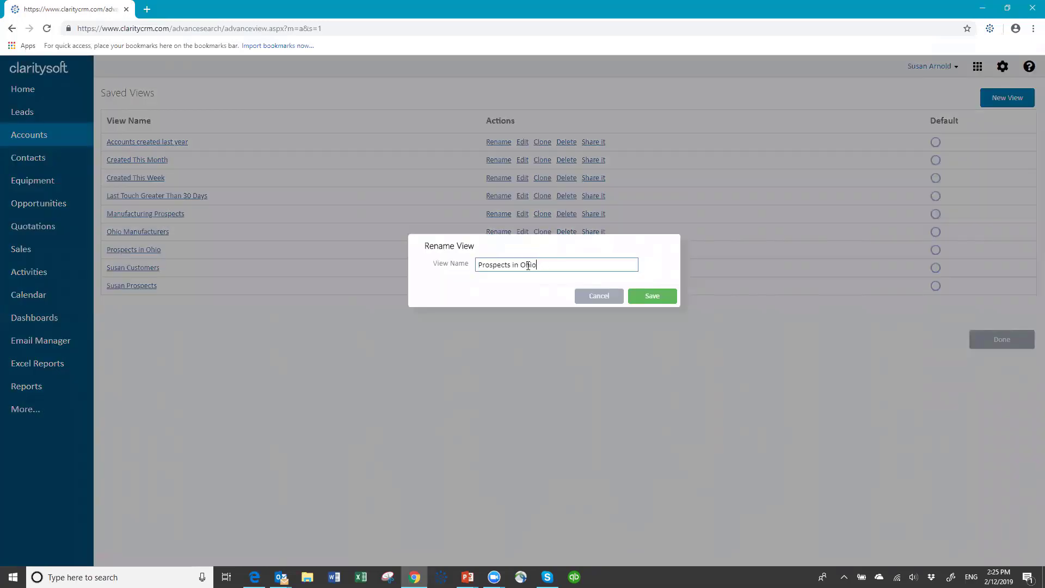
left_click(521, 265)
key("BackSpace")
key("BackSpace")
key("BackSpace")
key("BackSpace")
key("BackSpace")
key("BackSpace")
key("BackSpace")
key("BackSpace")
key("BackSpace")
key("BackSpace")
key("BackSpace")
key("BackSpace")
key("BackSpace")
type("Prospec")
left_click(650, 296)
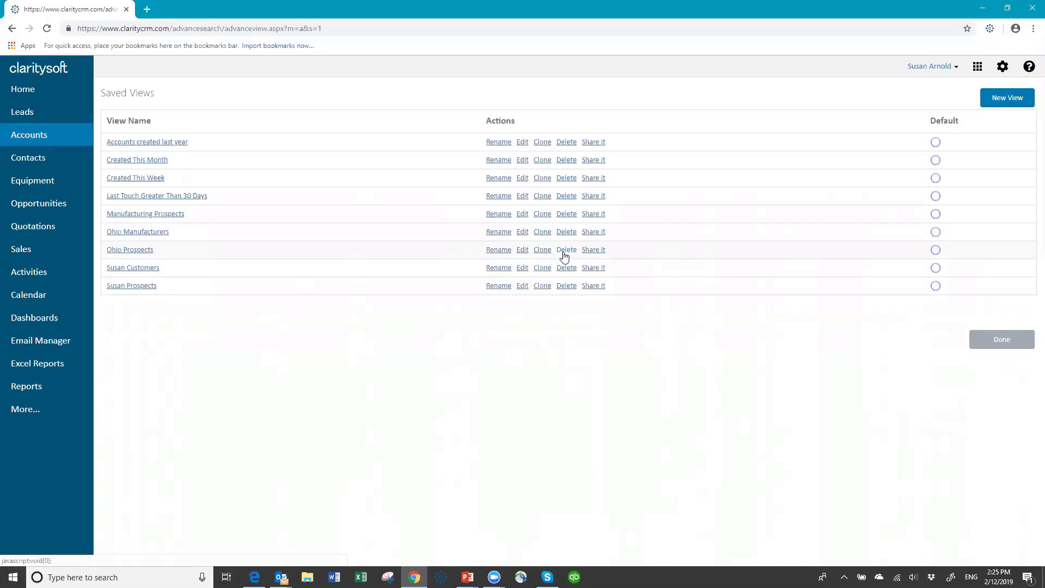
Share the Ohio Prospects account view with four selected users.
left_click(594, 250)
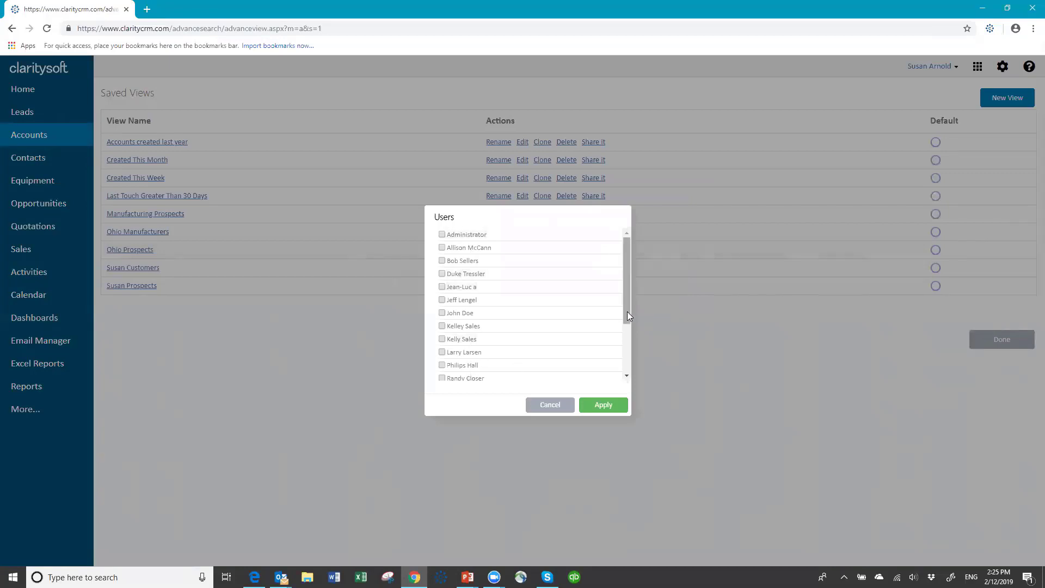
scroll(630, 360, "down", 2)
scroll(622, 327, "up", 2)
left_click(442, 261)
left_click(442, 274)
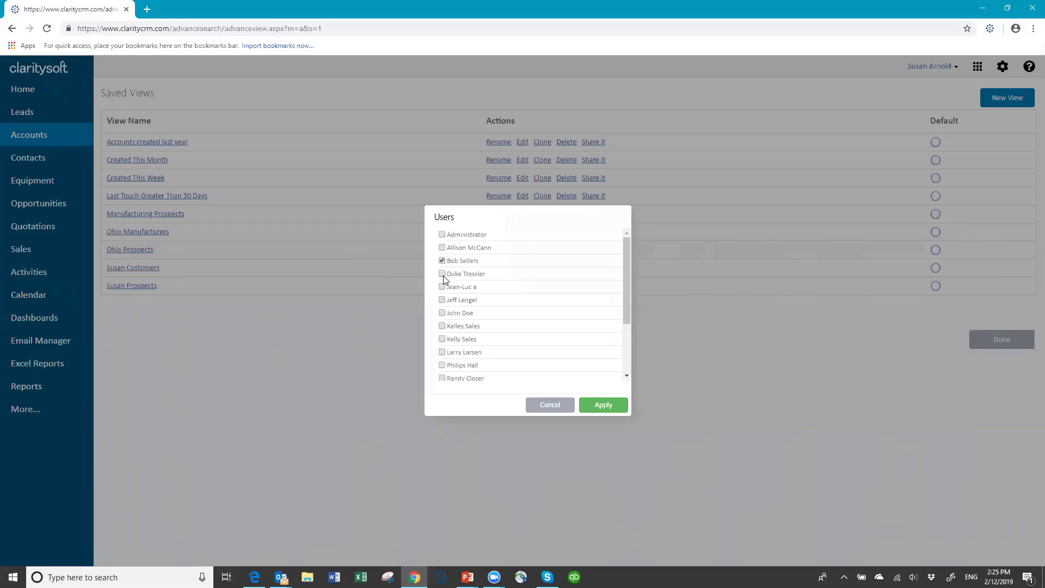
left_click(442, 326)
left_click(442, 368)
left_click(603, 409)
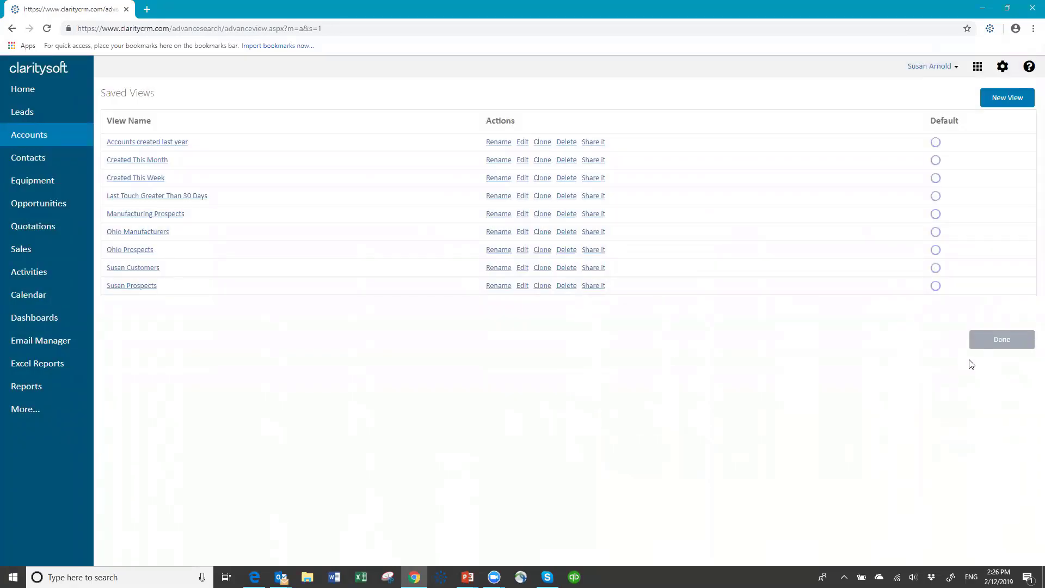
Close the saved views and switch the accounts list to the Ohio Prospects view.
left_click(1009, 339)
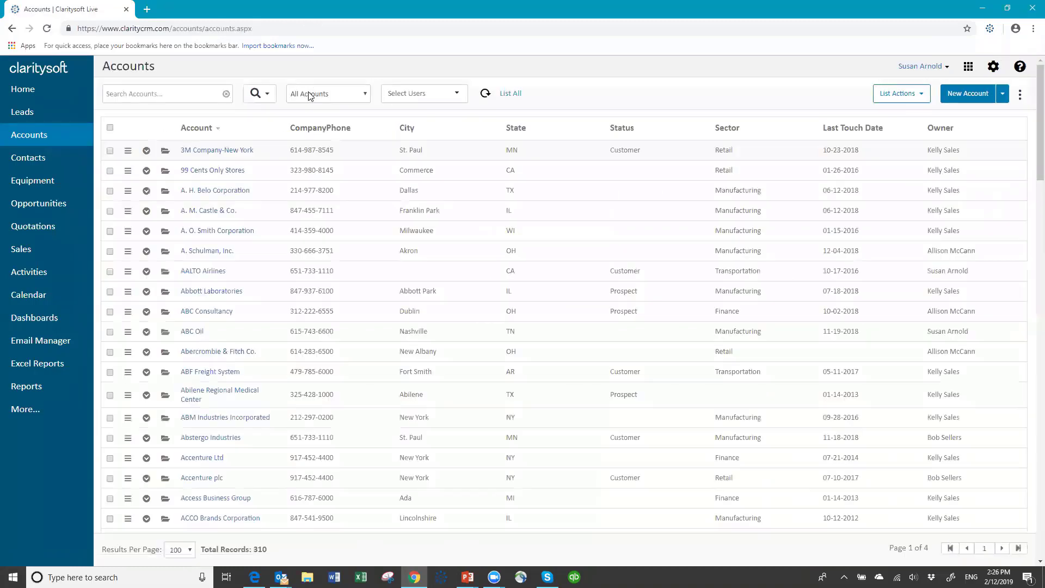
left_click(365, 94)
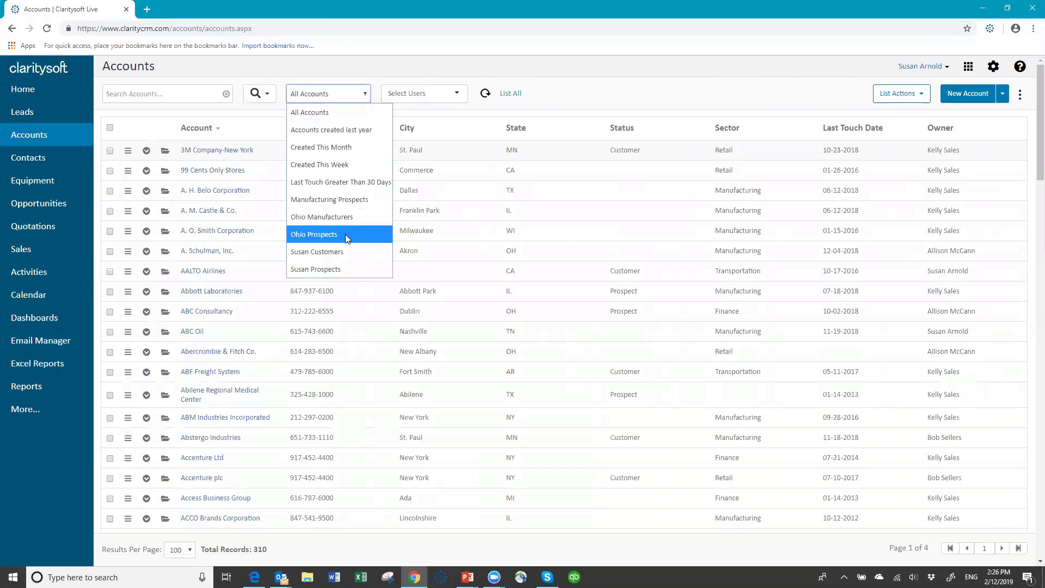
left_click(345, 234)
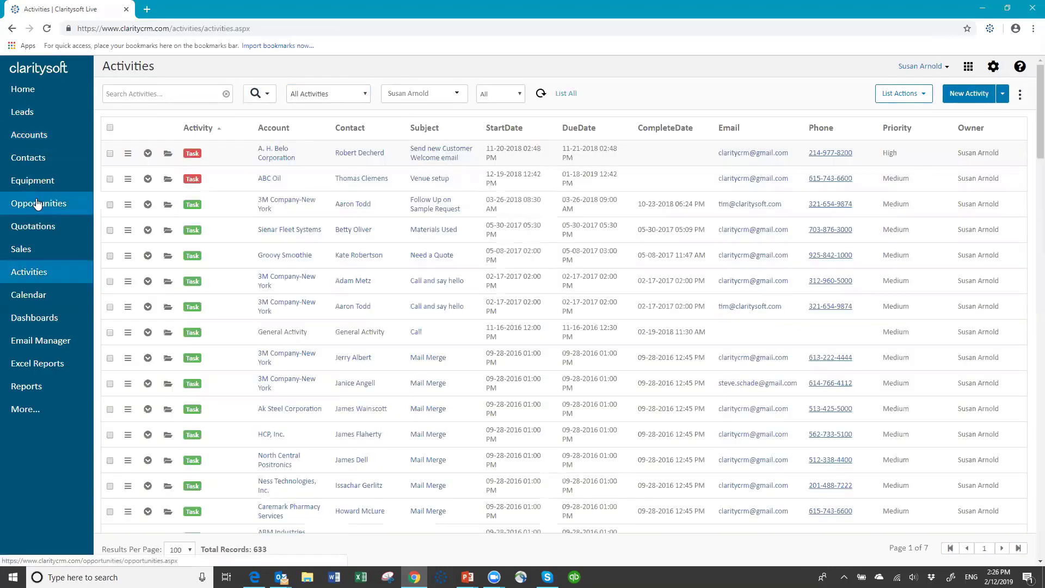
Open the Opportunities list, check its available views, and keep All Opportunities selected.
left_click(38, 207)
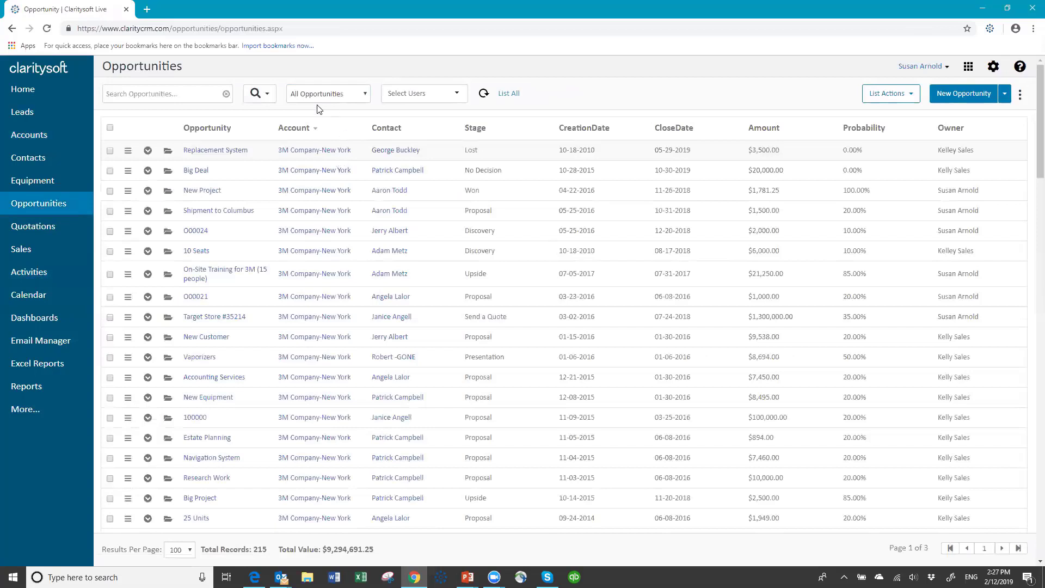
left_click(365, 95)
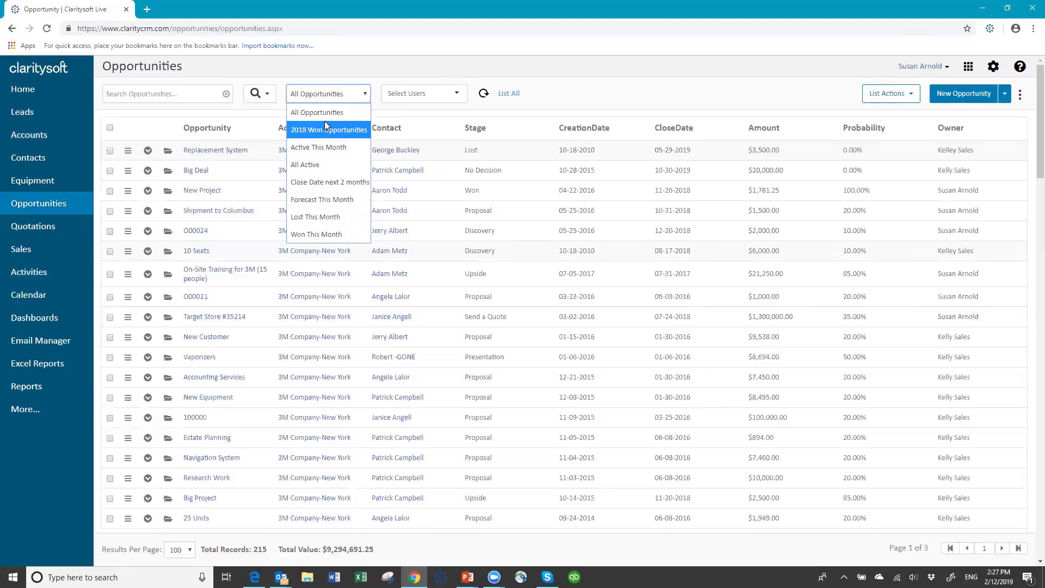
left_click(323, 112)
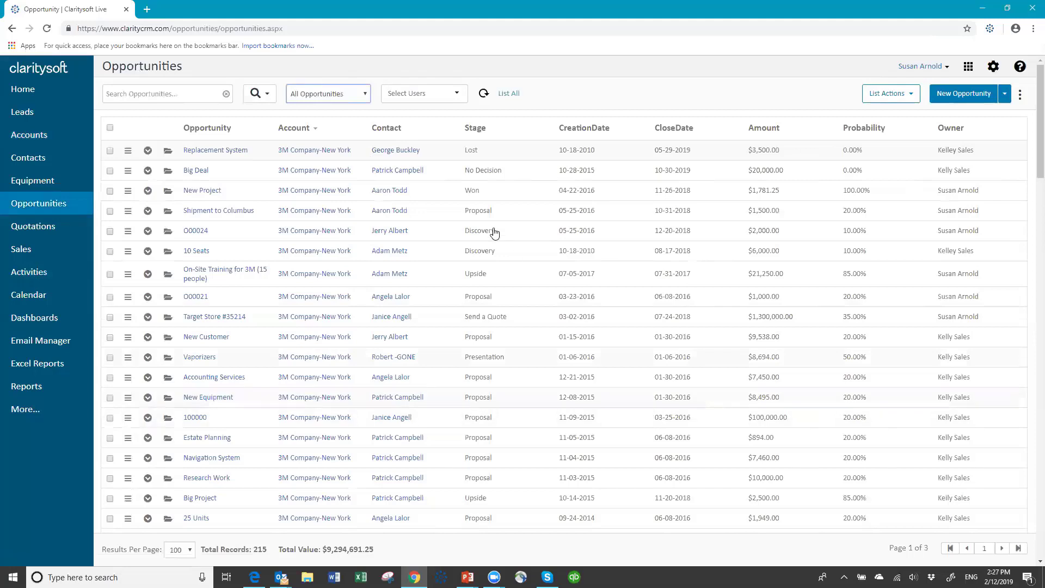
Run an advanced search with a time filter for opportunities whose CloseDate falls in the next 3 months.
left_click(266, 95)
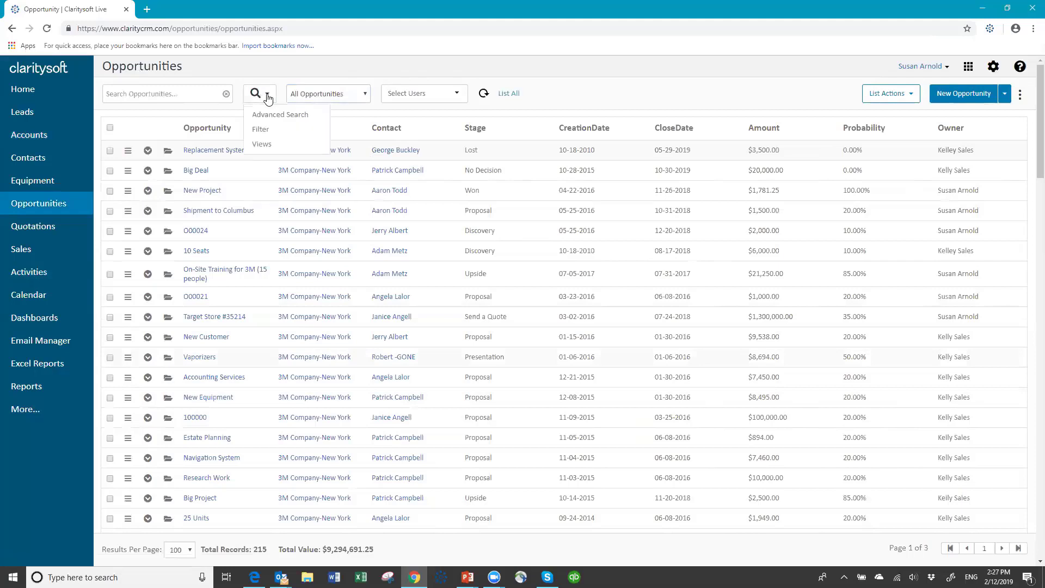
left_click(287, 116)
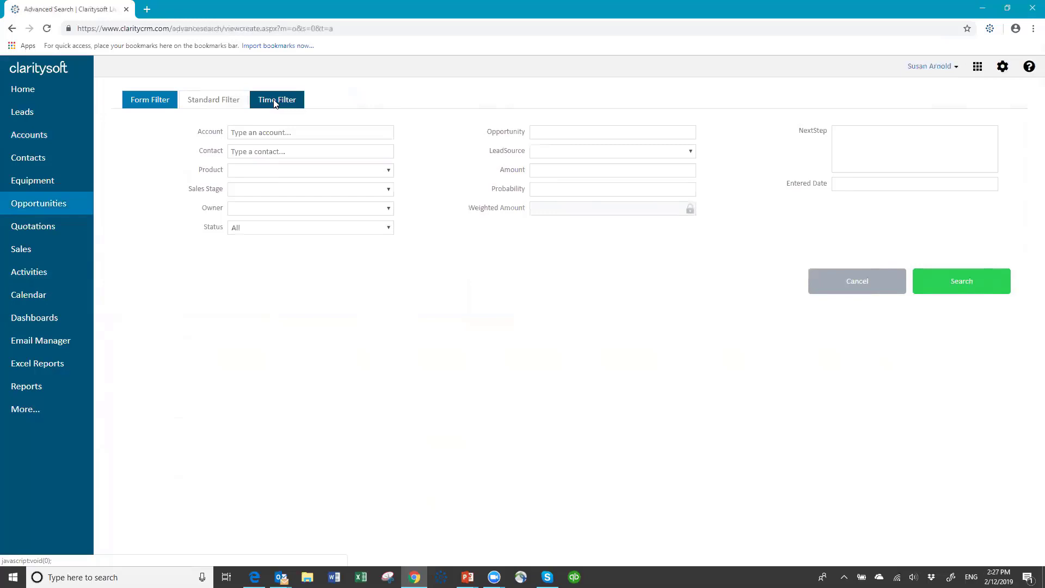
left_click(275, 104)
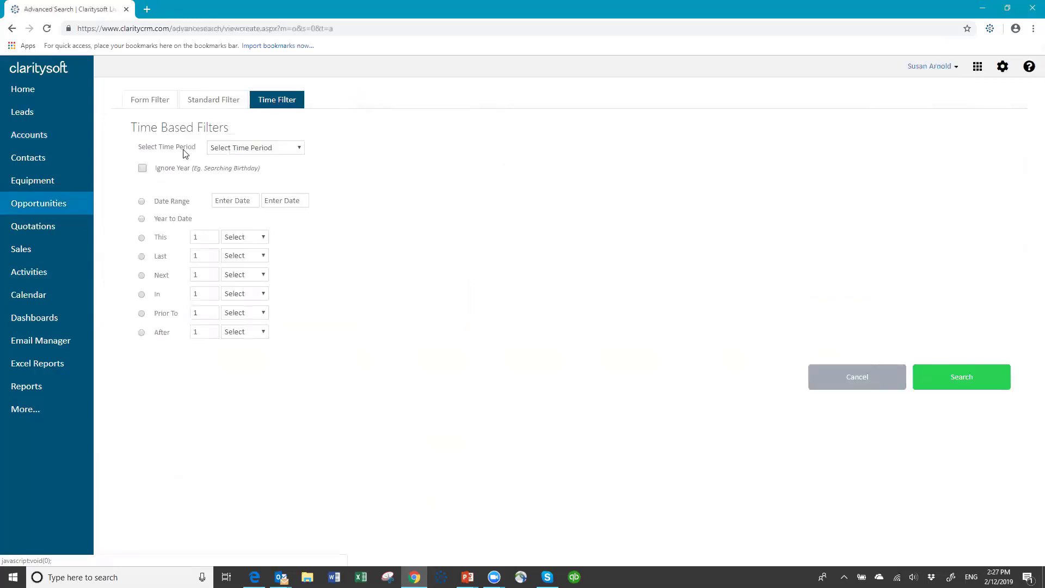
left_click(303, 152)
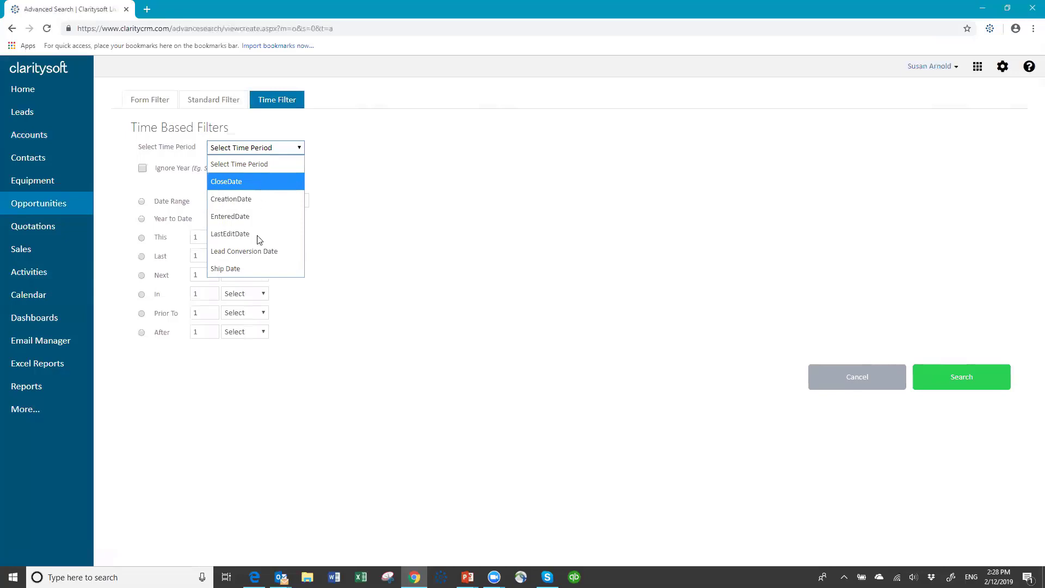
left_click(268, 181)
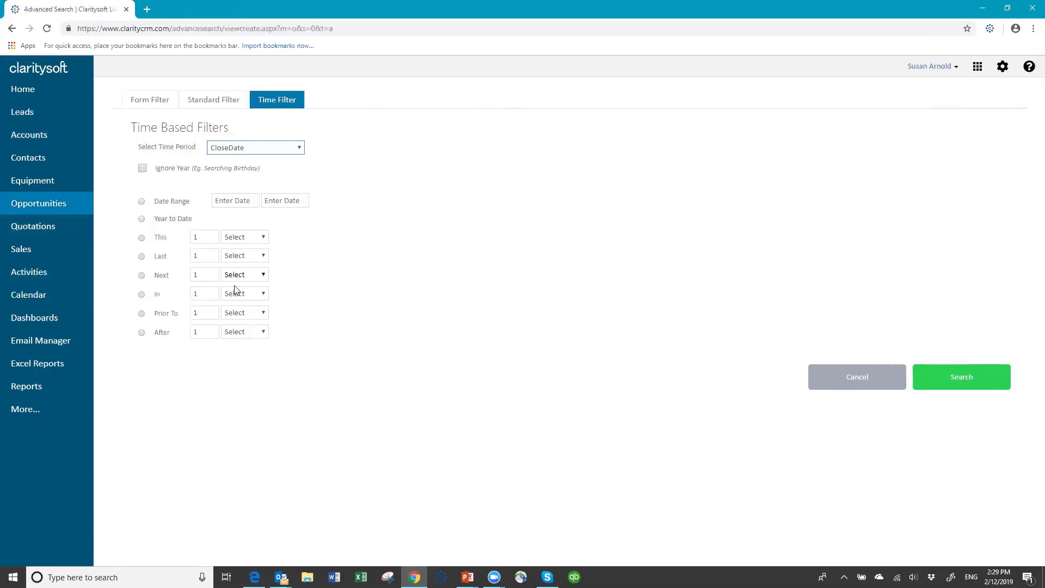
left_click(141, 275)
double_click(215, 272)
left_click(263, 275)
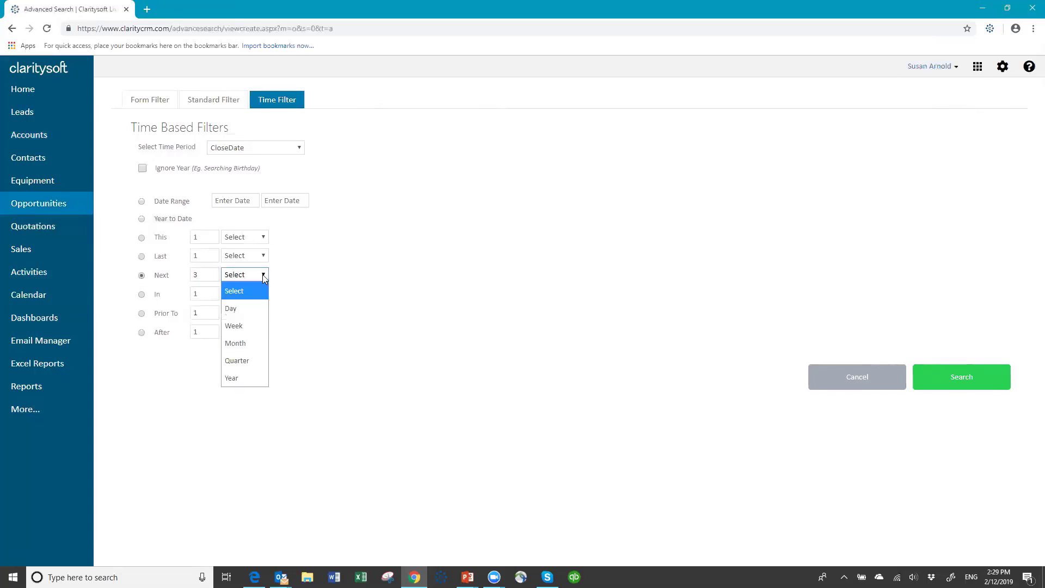
left_click(256, 342)
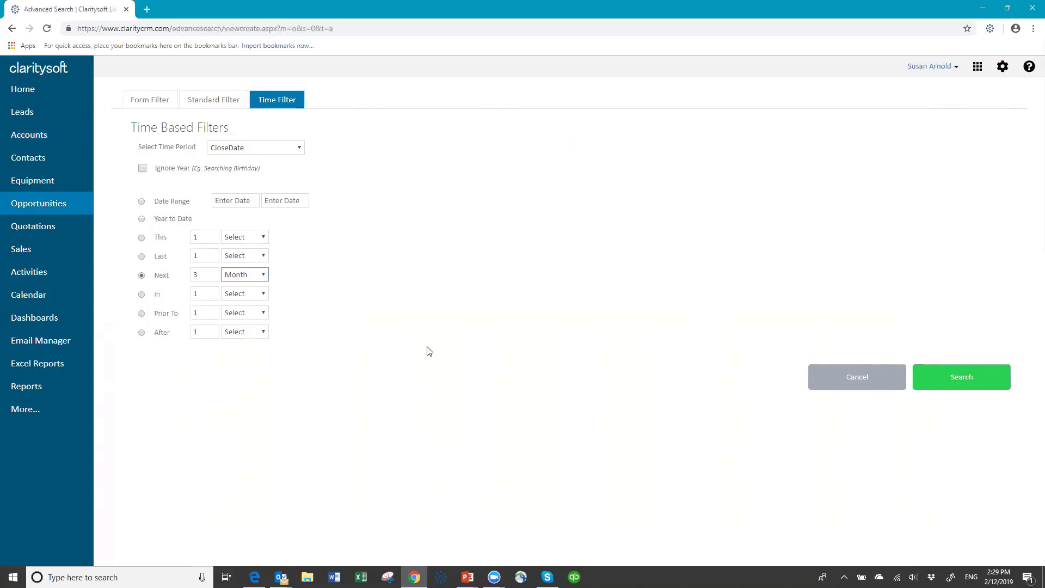
left_click(962, 377)
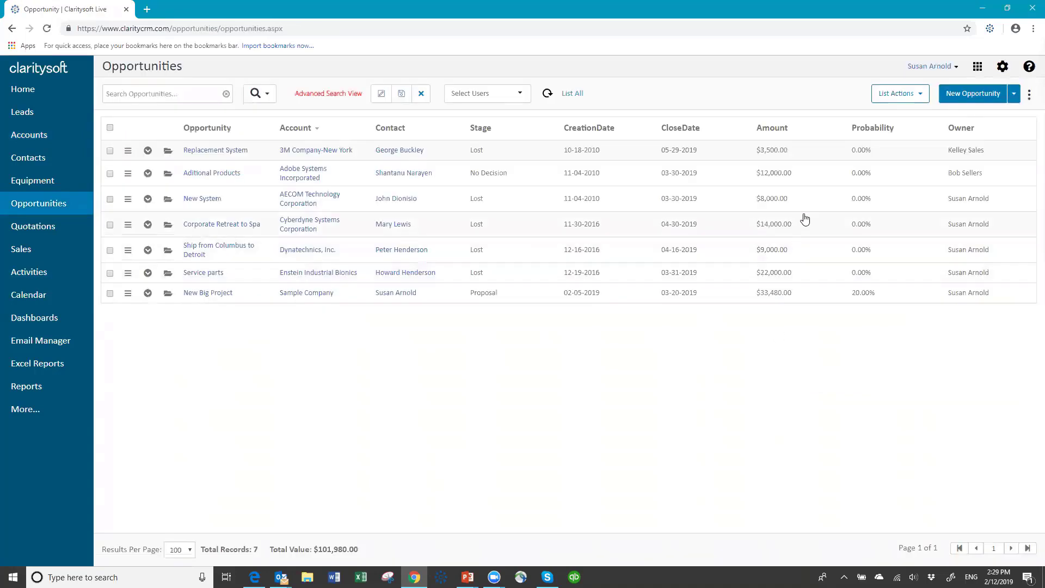
Sort the found opportunities by CloseDate and save the search as a view named "Close Date Next 3 months".
left_click(680, 130)
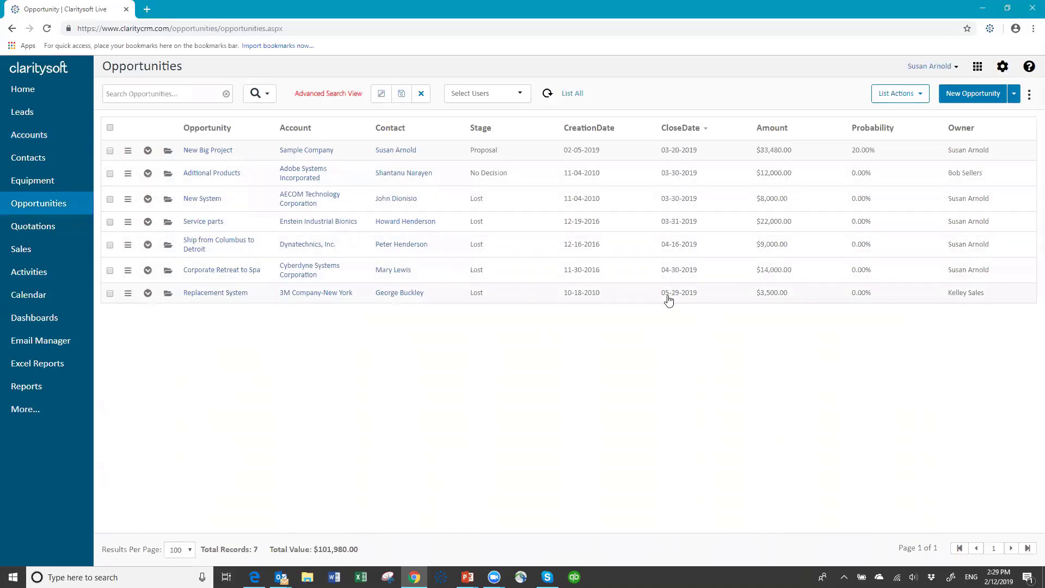
left_click(403, 97)
type("Close Date Next 3 months")
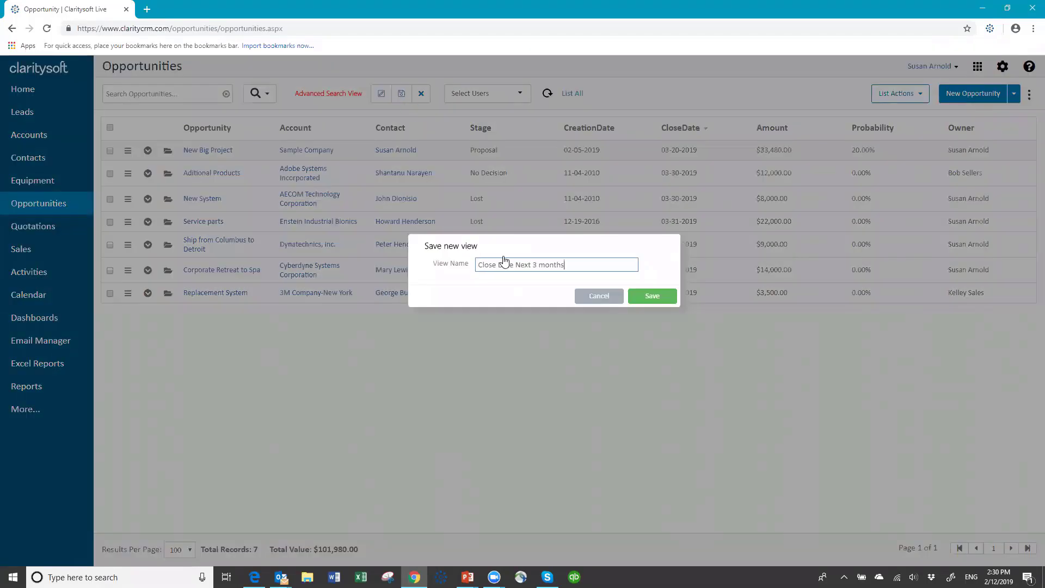
left_click(648, 299)
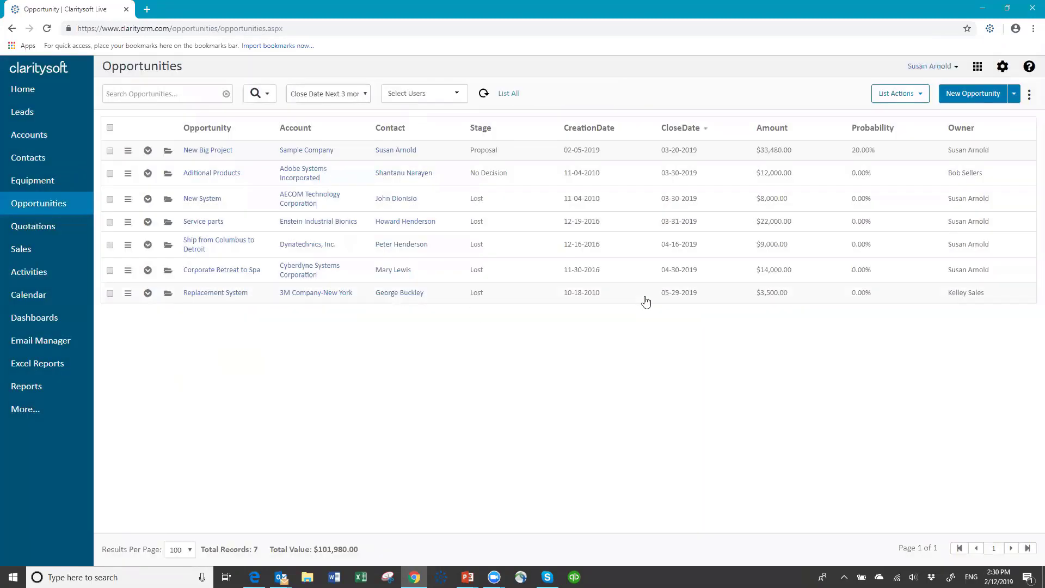
Switch the opportunities list between All Opportunities and the Close Date Next 3 months view, ending with the advanced search cleared to All Opportunities.
left_click(367, 96)
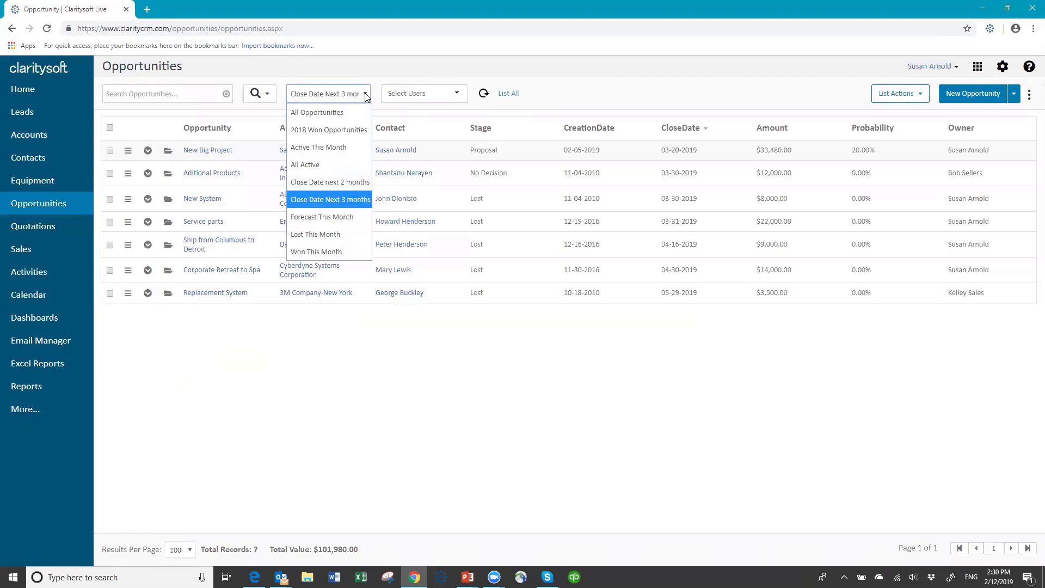
left_click(344, 115)
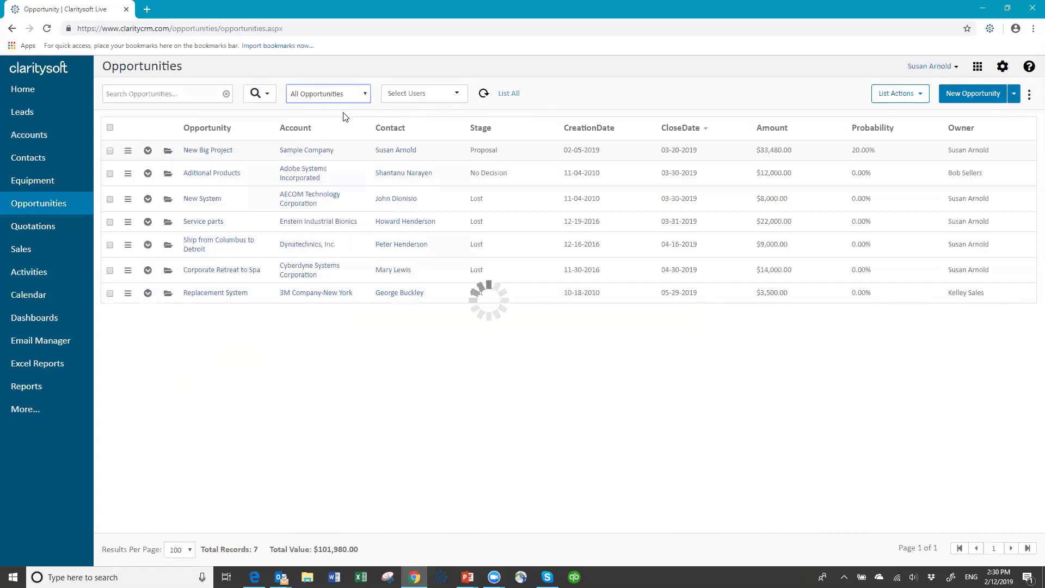
left_click(365, 94)
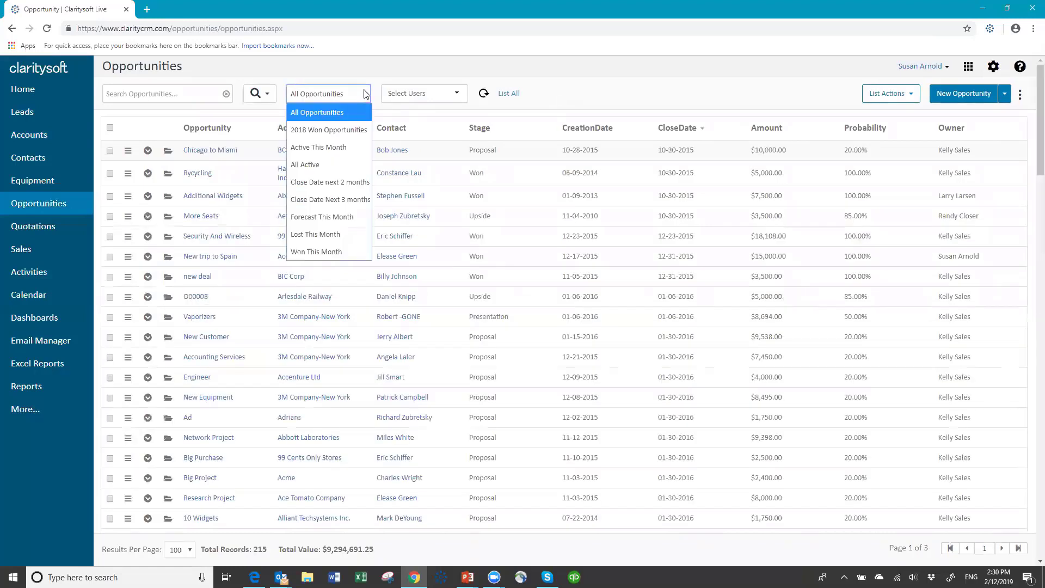
left_click(352, 200)
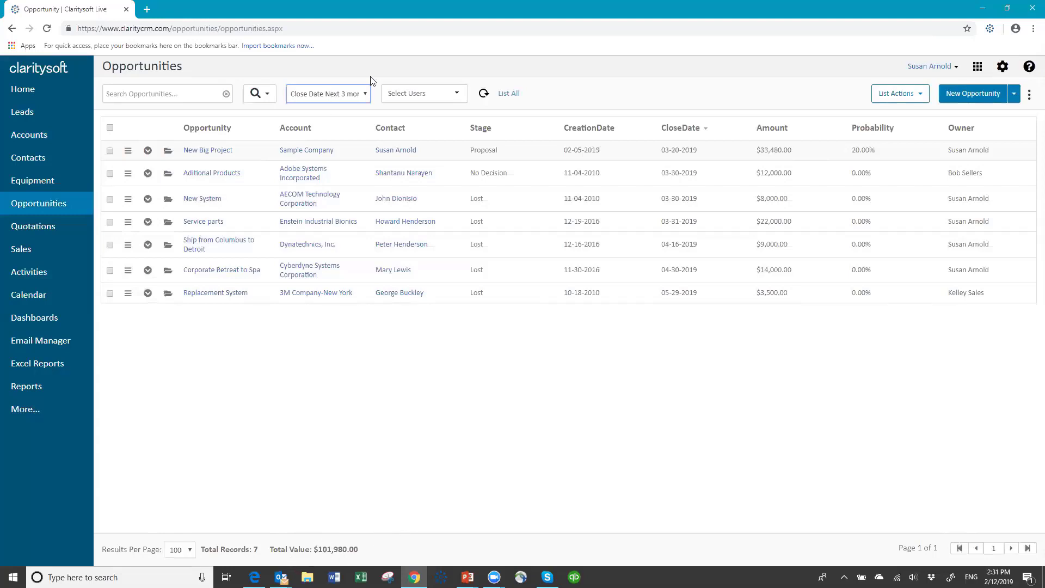
left_click(366, 95)
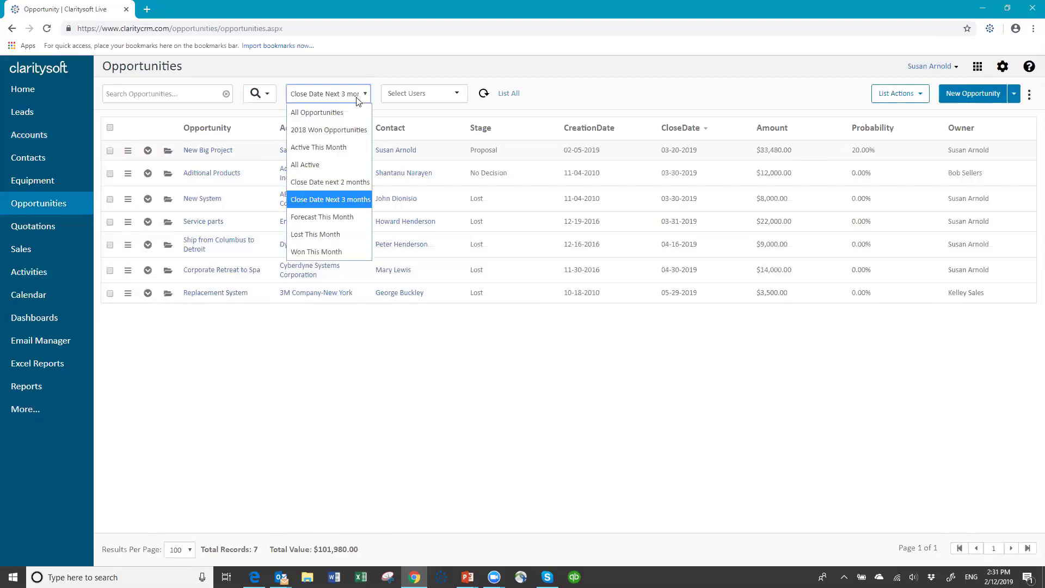
left_click(338, 114)
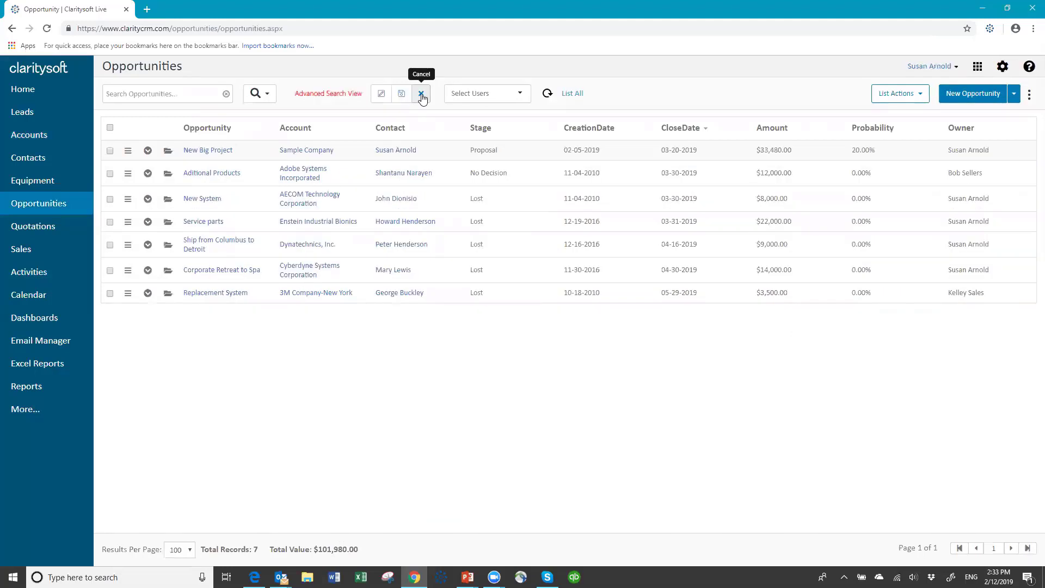
left_click(422, 96)
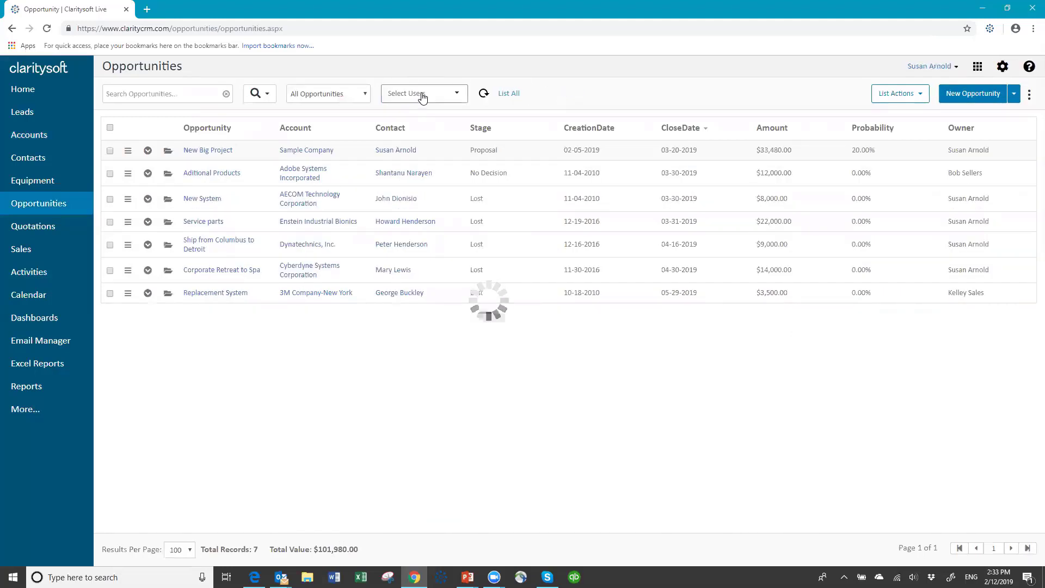
Examine the Form, Standard and Time filter options of the opportunities advanced search, and cancel the search.
left_click(266, 98)
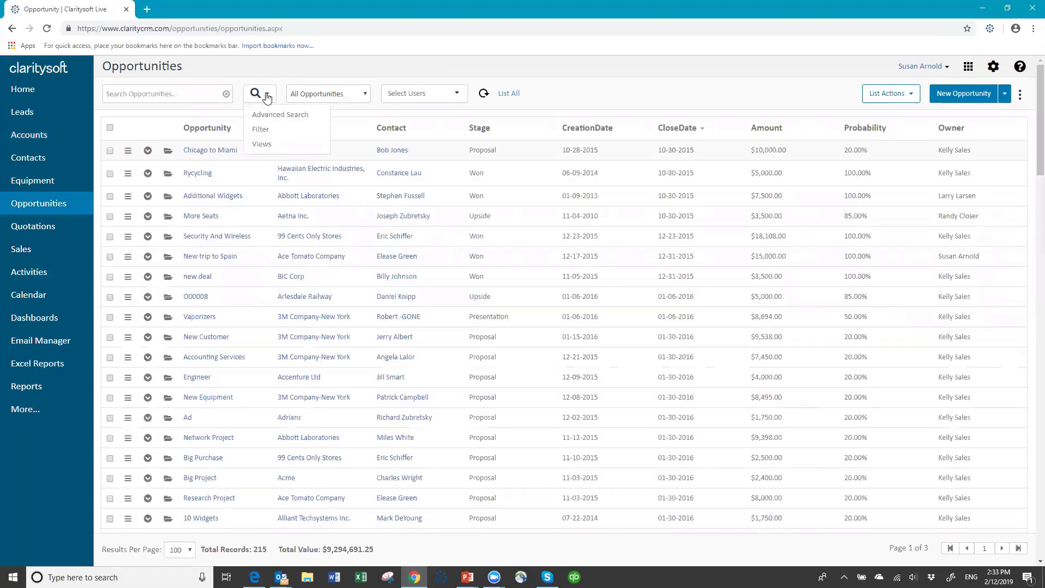
left_click(278, 115)
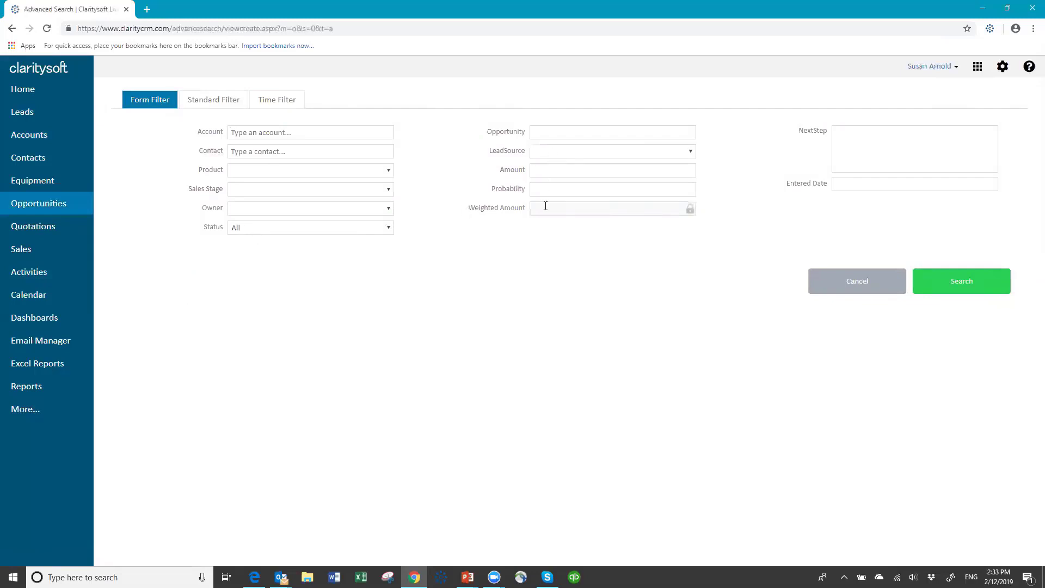
left_click(228, 102)
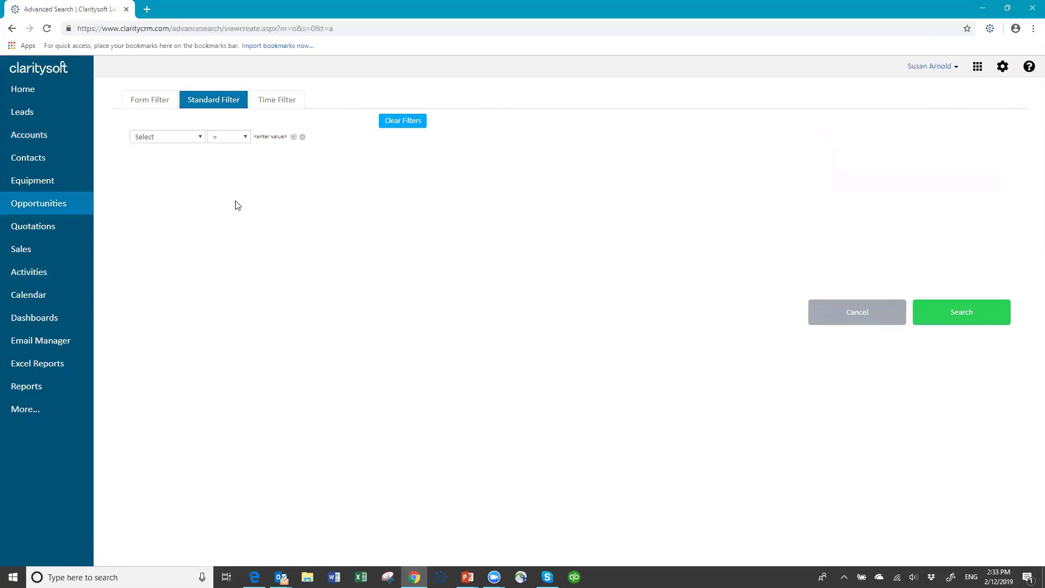
left_click(272, 103)
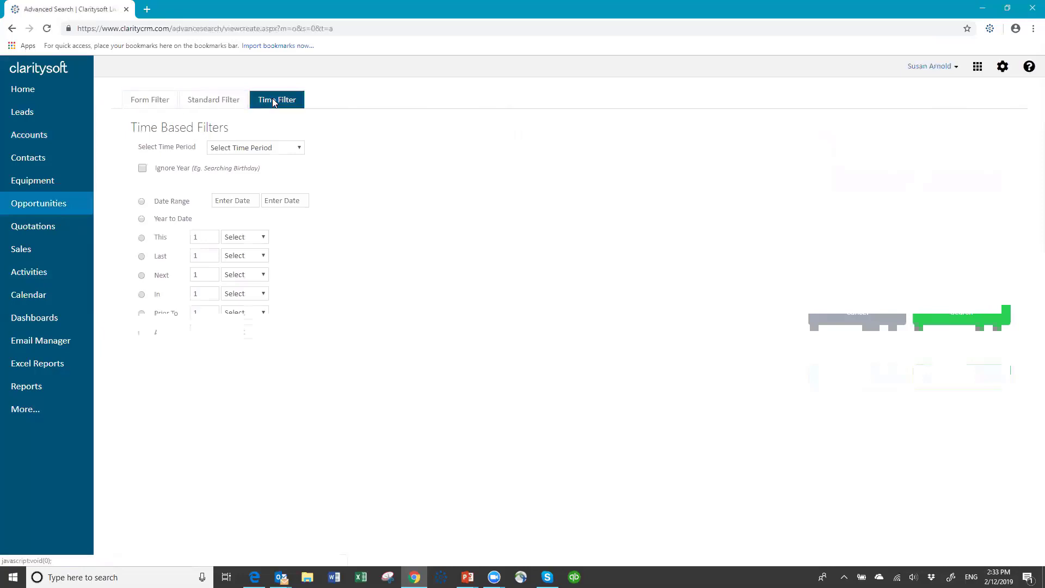
left_click(858, 380)
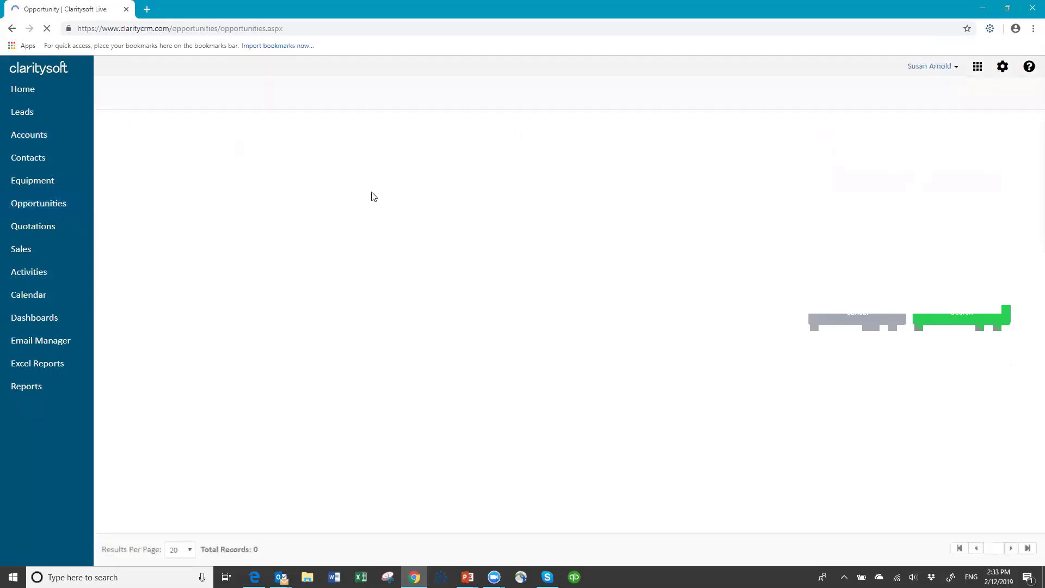
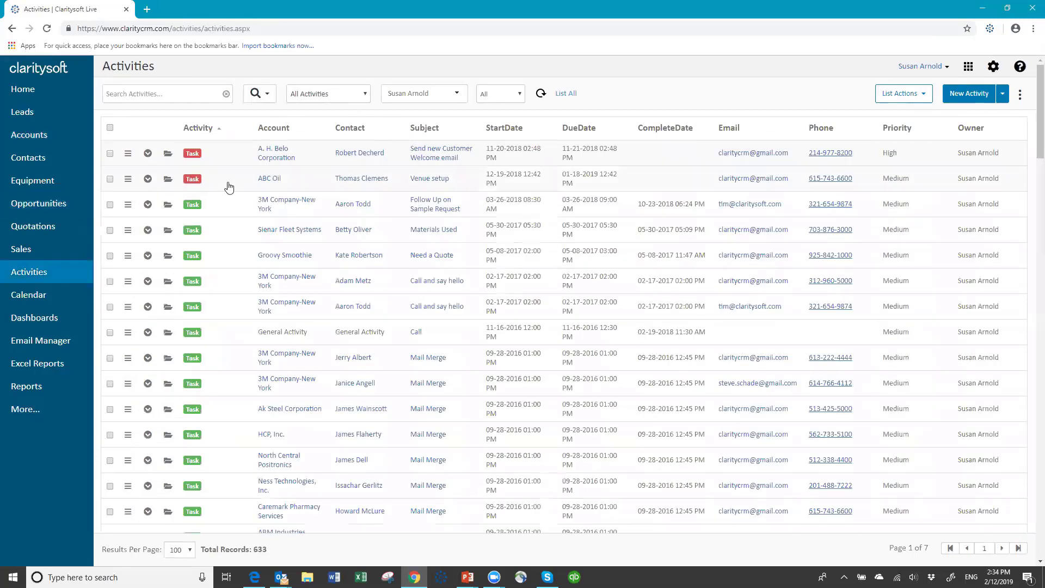
Start an advanced search of the activities with a standard filter for Subject contains "follow".
left_click(267, 95)
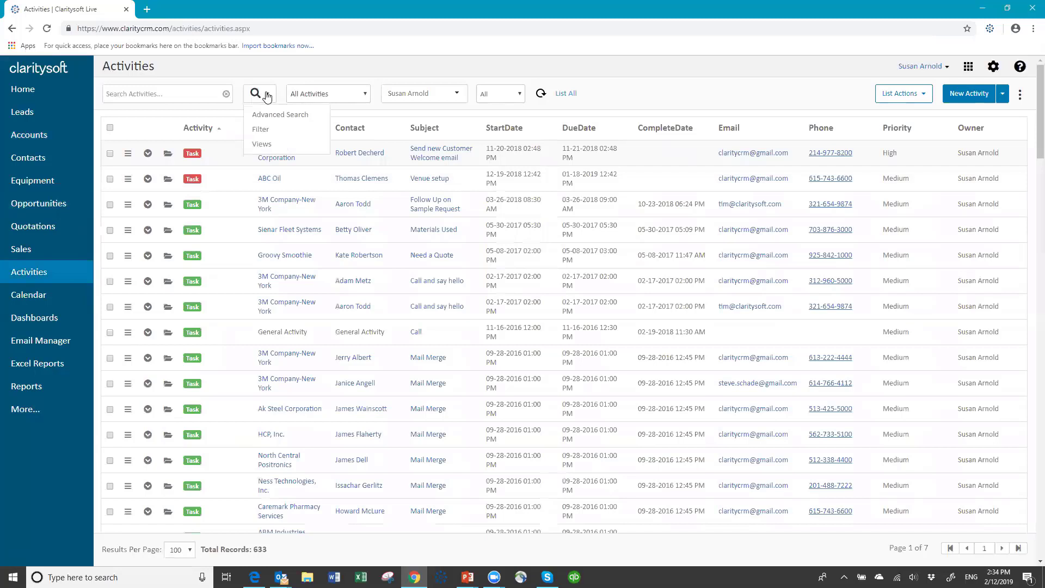
left_click(291, 116)
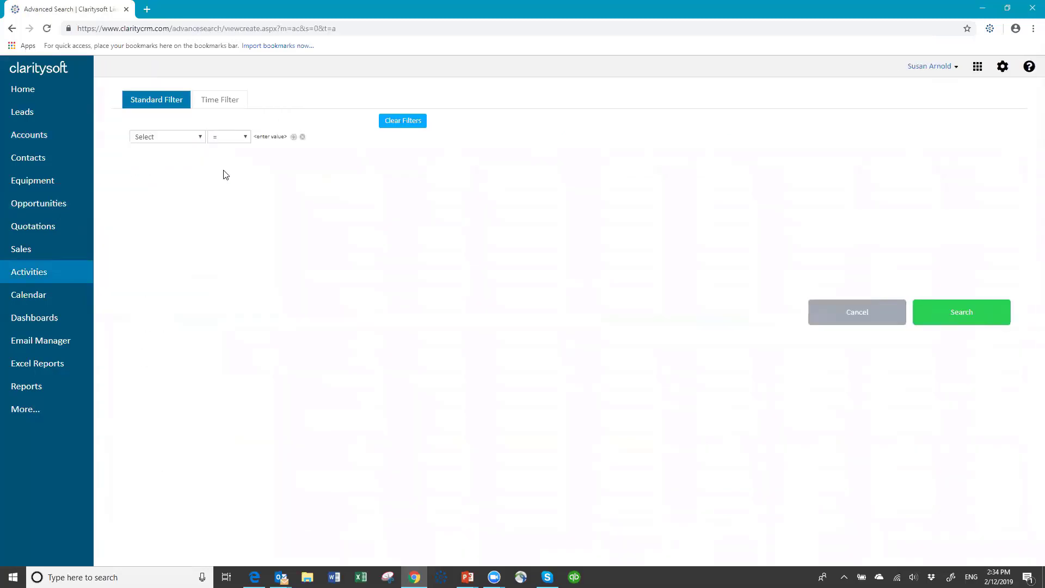
left_click(200, 137)
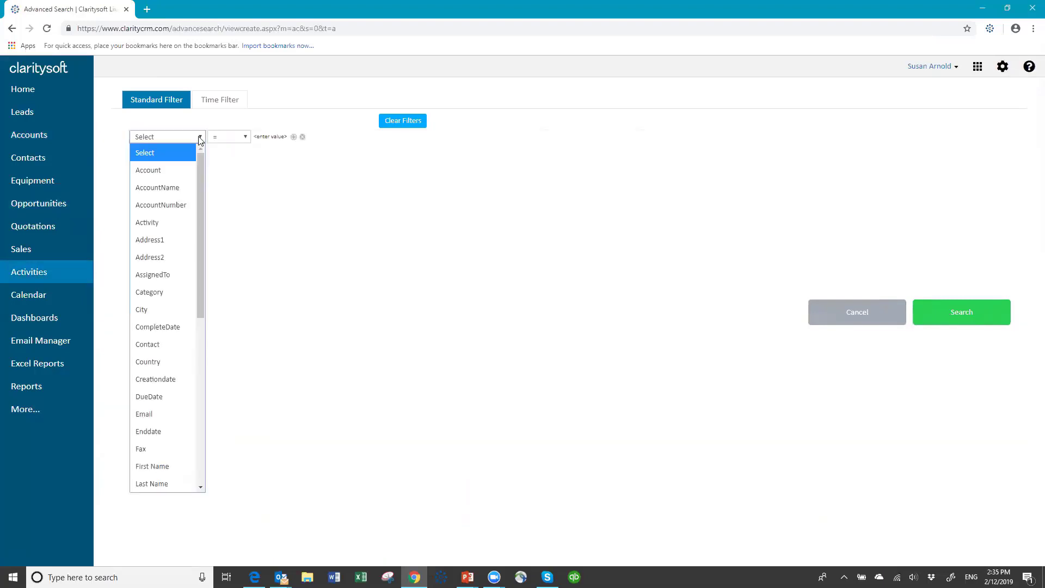
left_click_drag(202, 307, 222, 460)
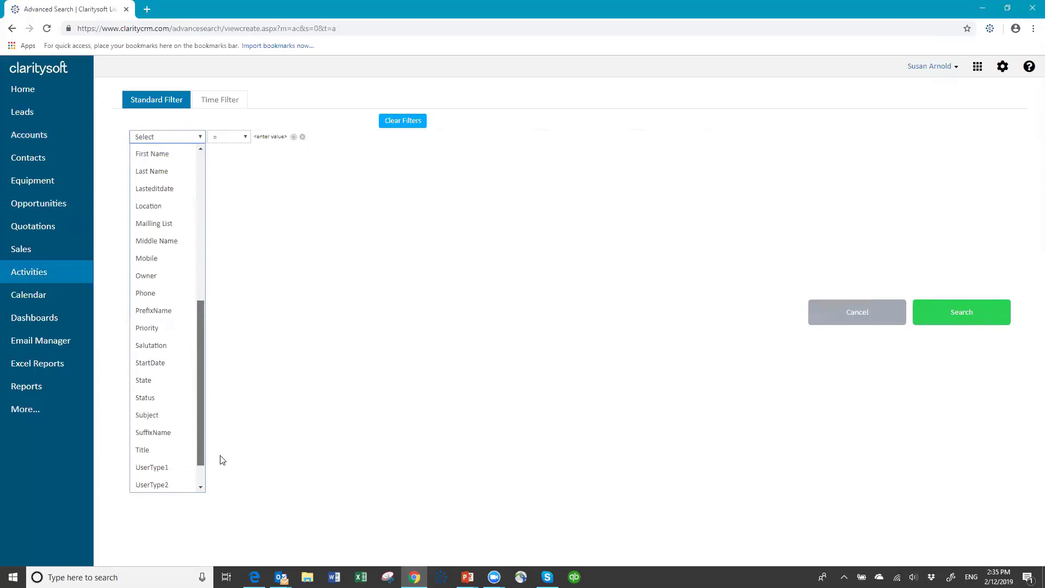
left_click(163, 414)
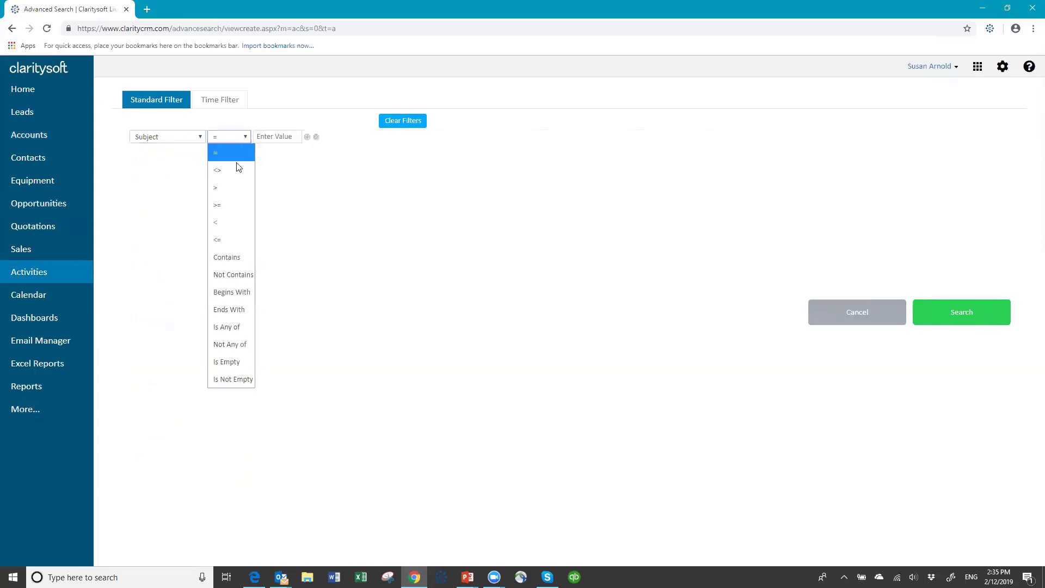
left_click(278, 137)
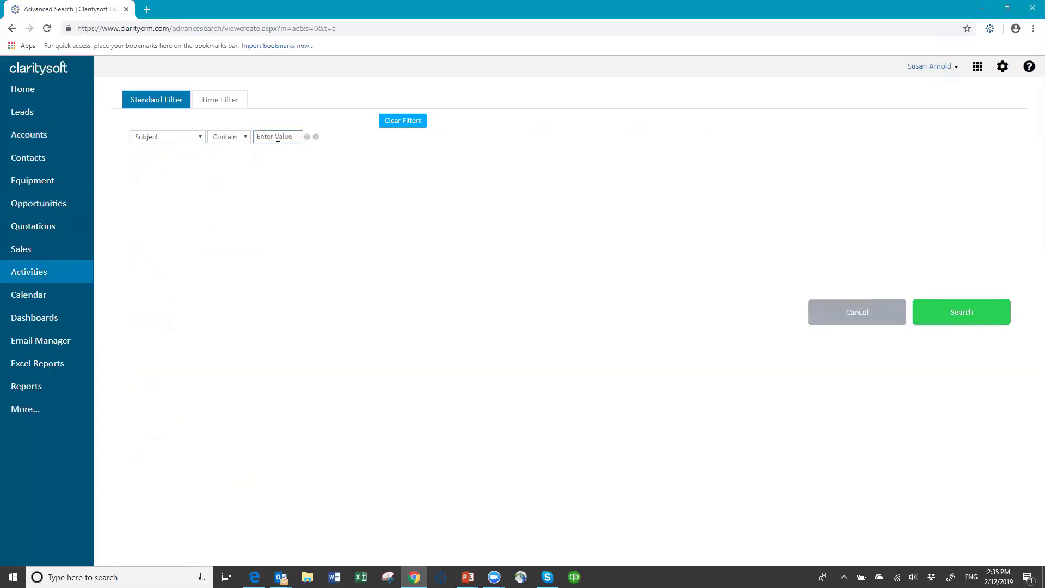
type("follow")
Add a second standard filter condition joined with And for Activity contains "call".
left_click(307, 137)
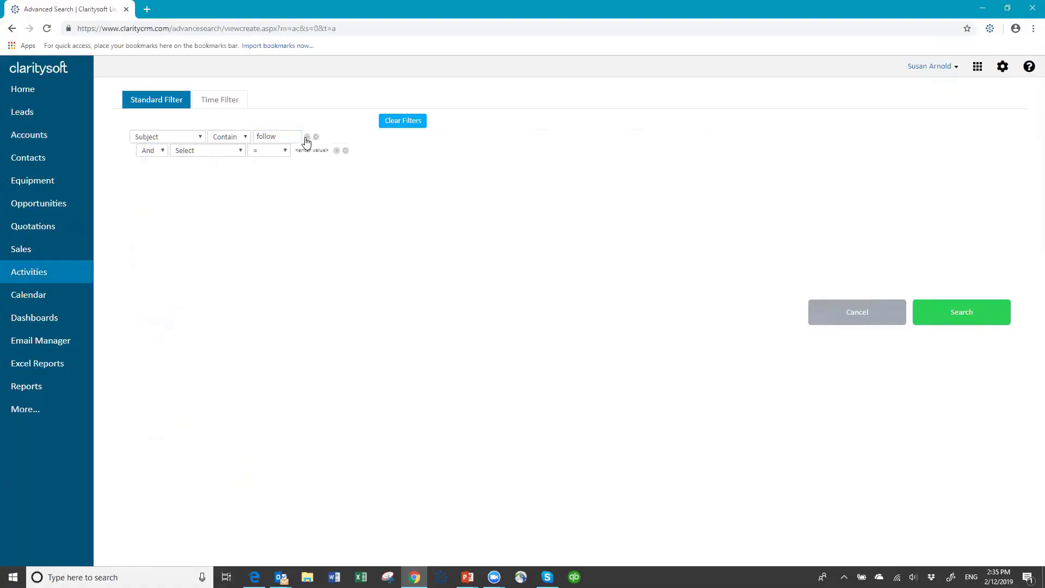
left_click(242, 154)
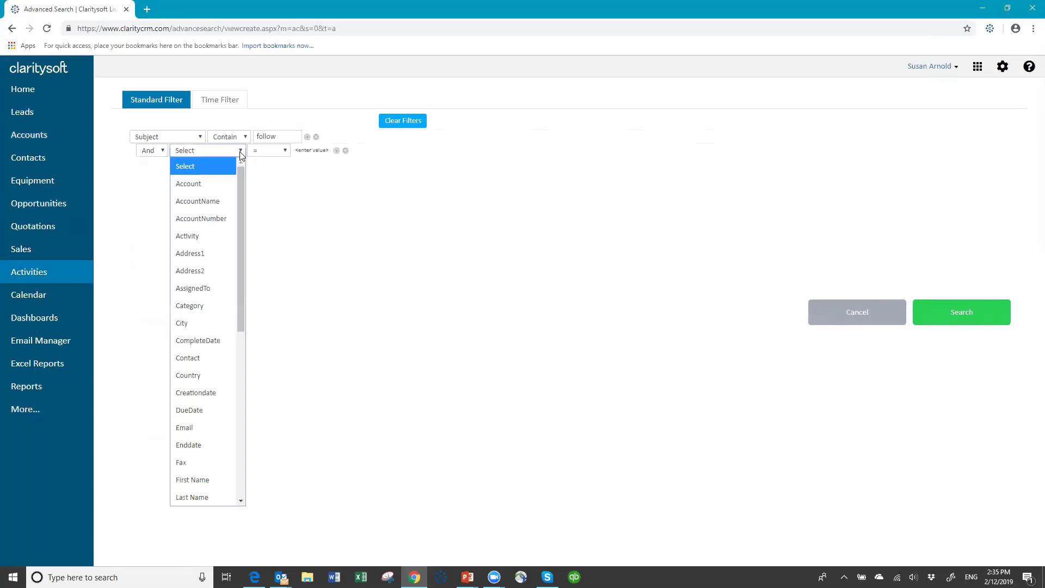
left_click(218, 234)
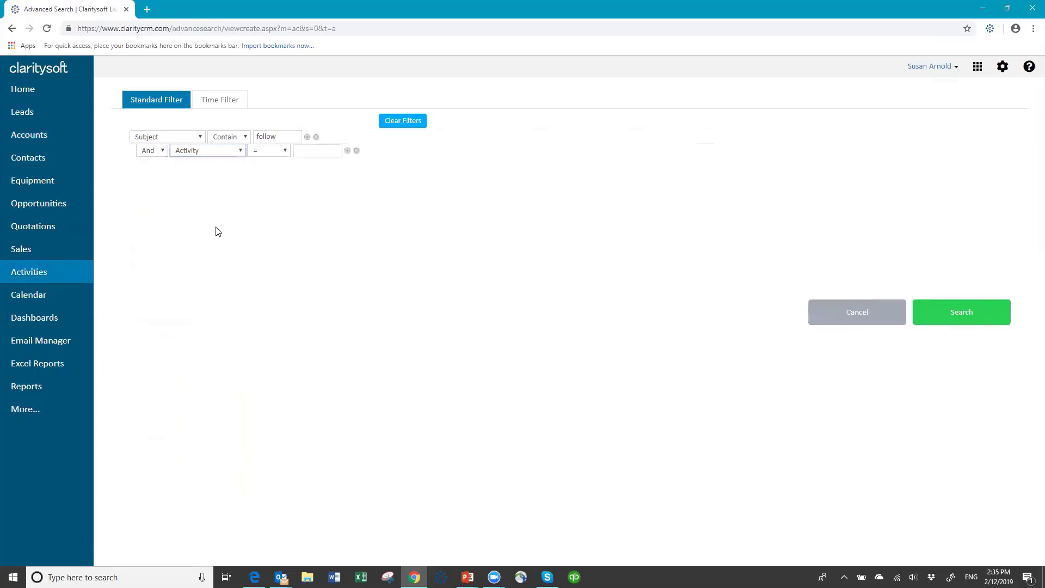
left_click(285, 152)
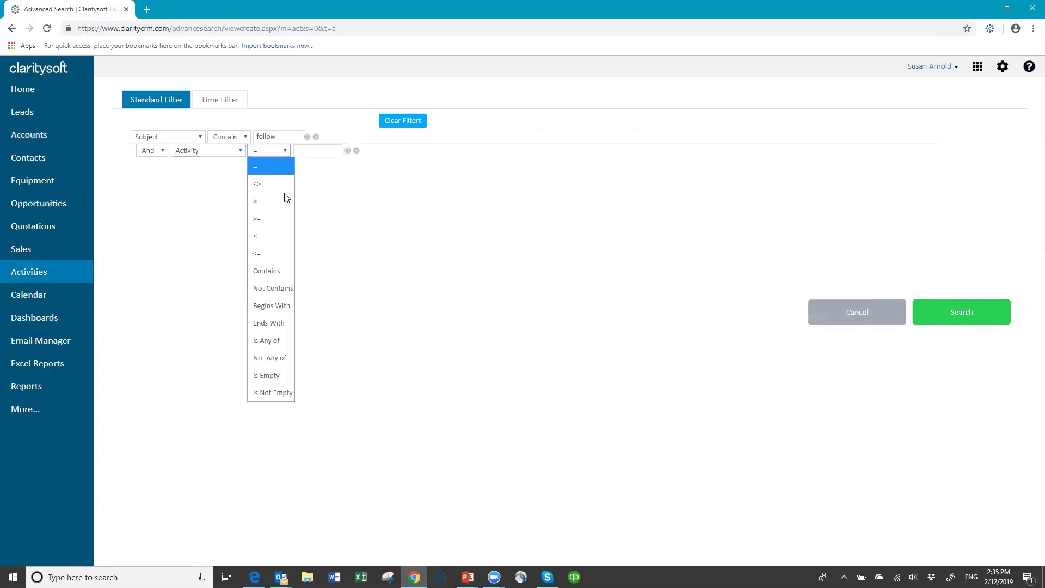
left_click(308, 156)
type("call")
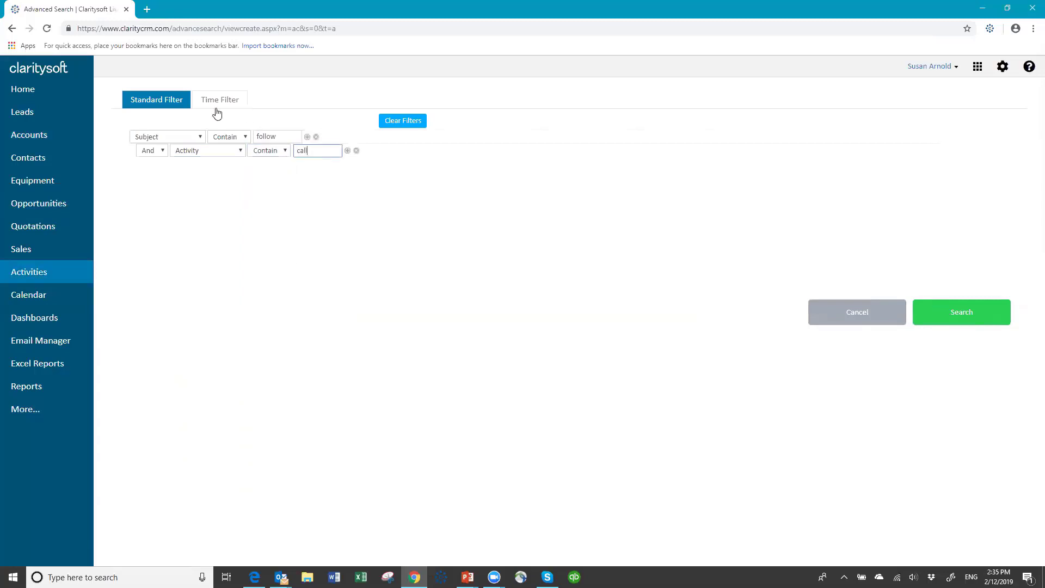
Add a time filter for StartDate in the last 1 quarter and run the activities search.
left_click(219, 104)
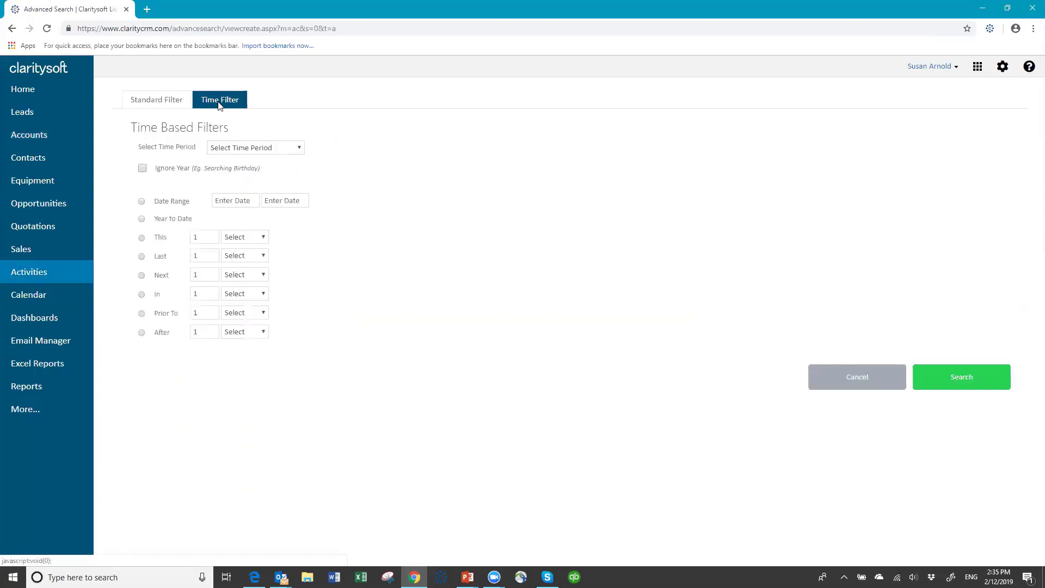
left_click(300, 150)
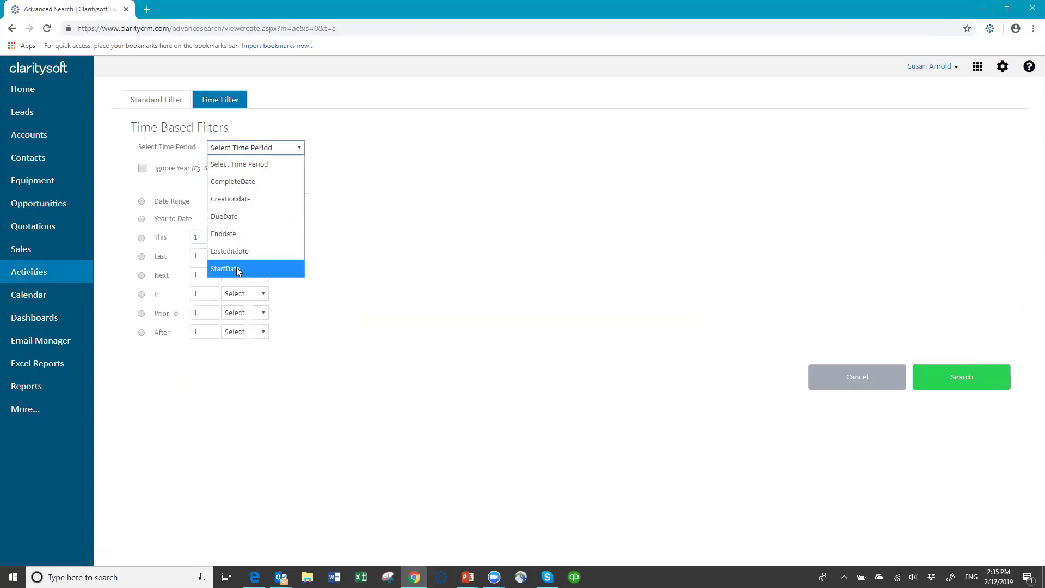
left_click(236, 269)
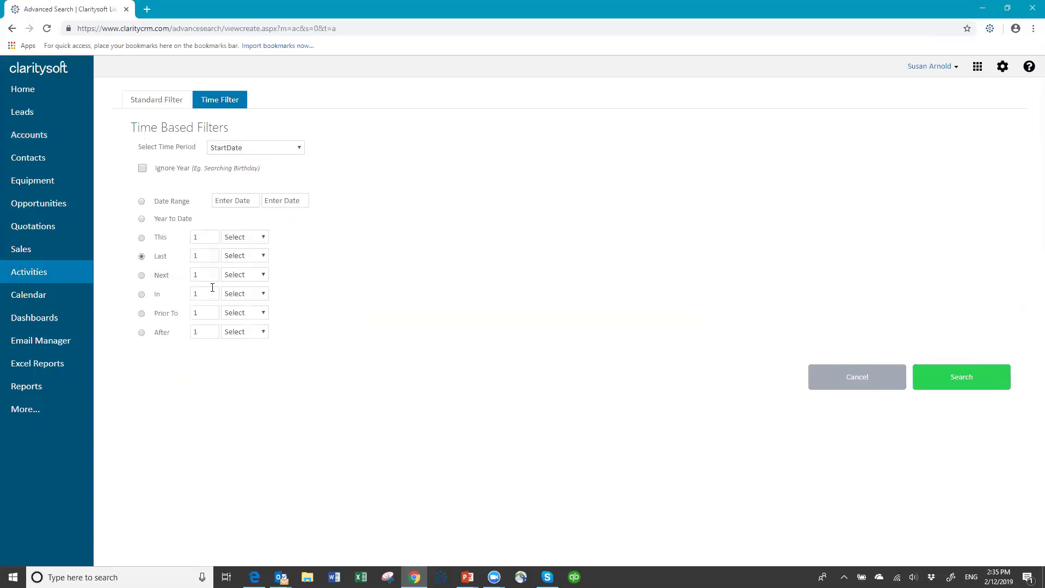
left_click(265, 257)
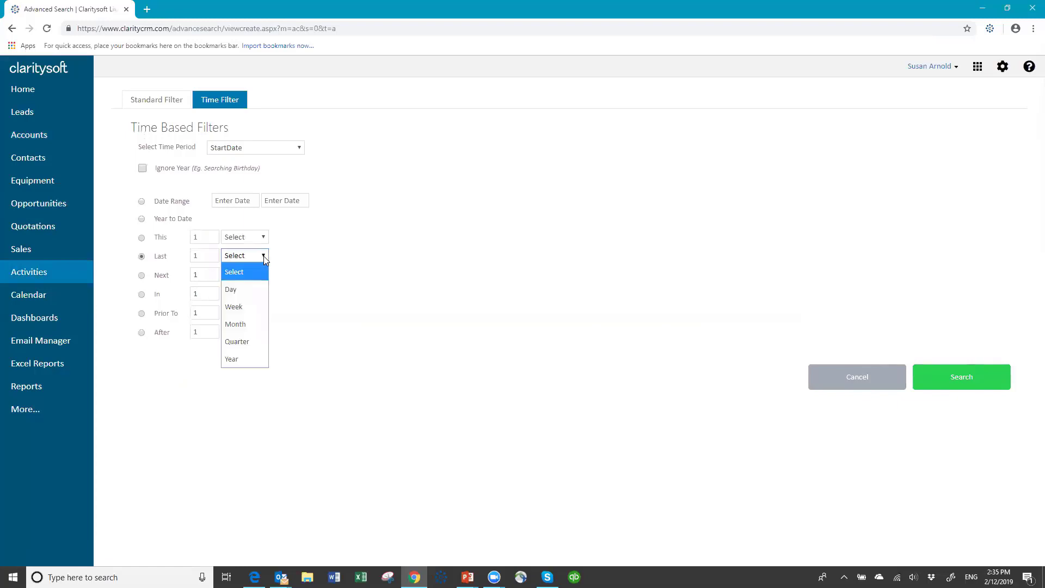
left_click(244, 341)
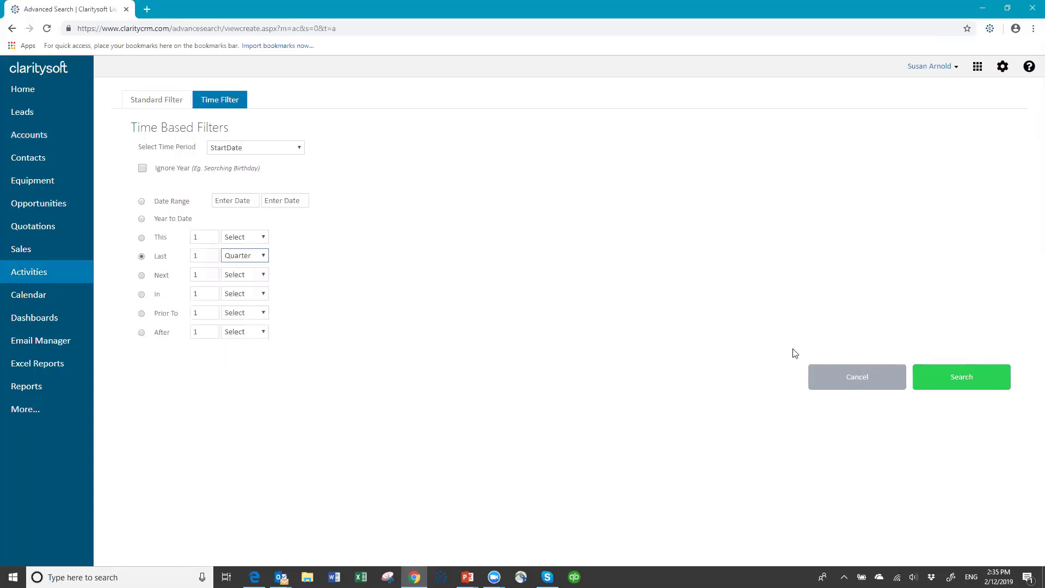
left_click(960, 377)
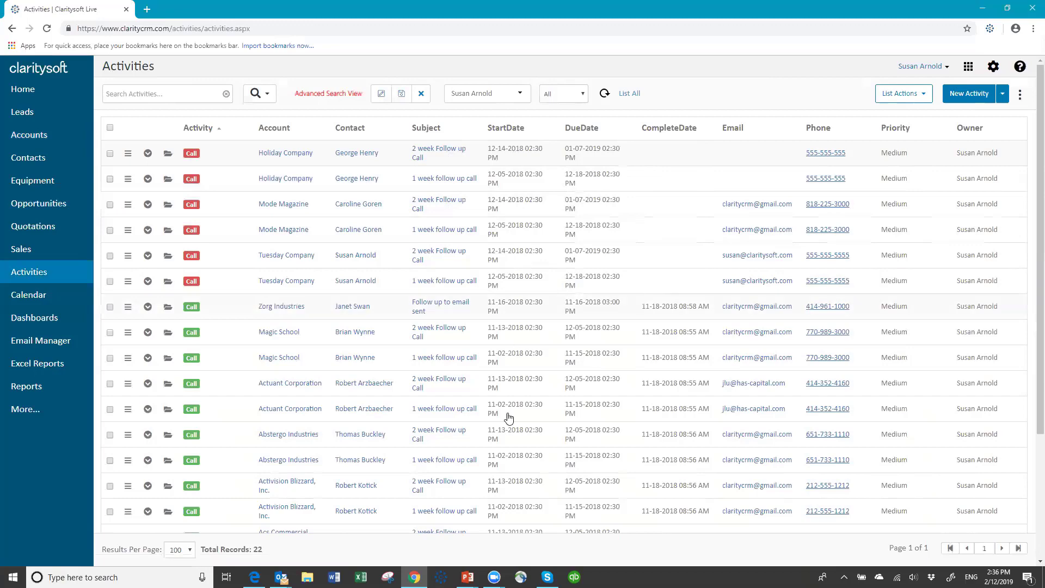
Check all found activities and view the contacts belonging to the checked records.
scroll(522, 471, "down", 3)
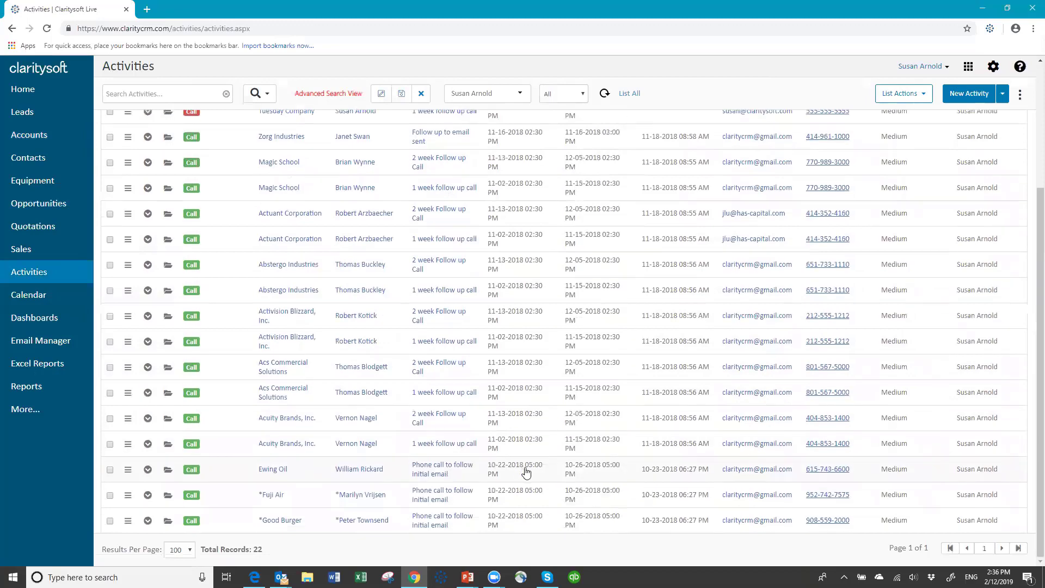
scroll(526, 472, "up", 3)
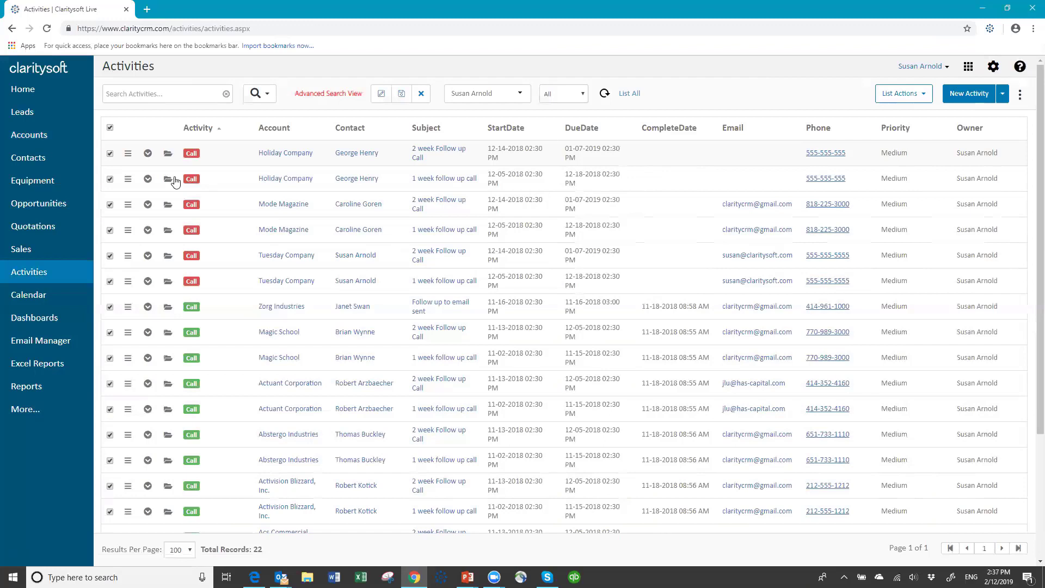
left_click(924, 96)
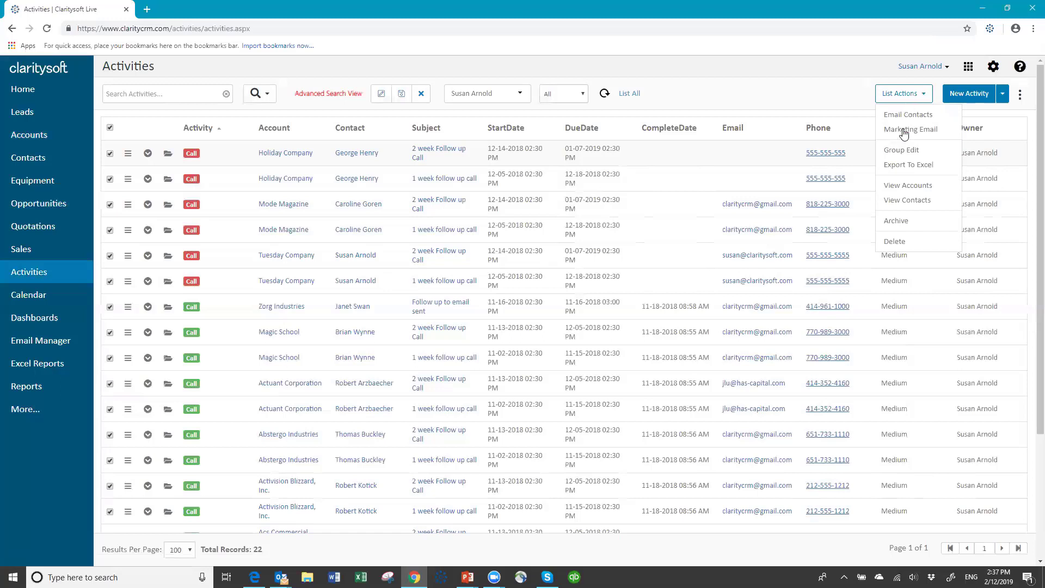
left_click(910, 200)
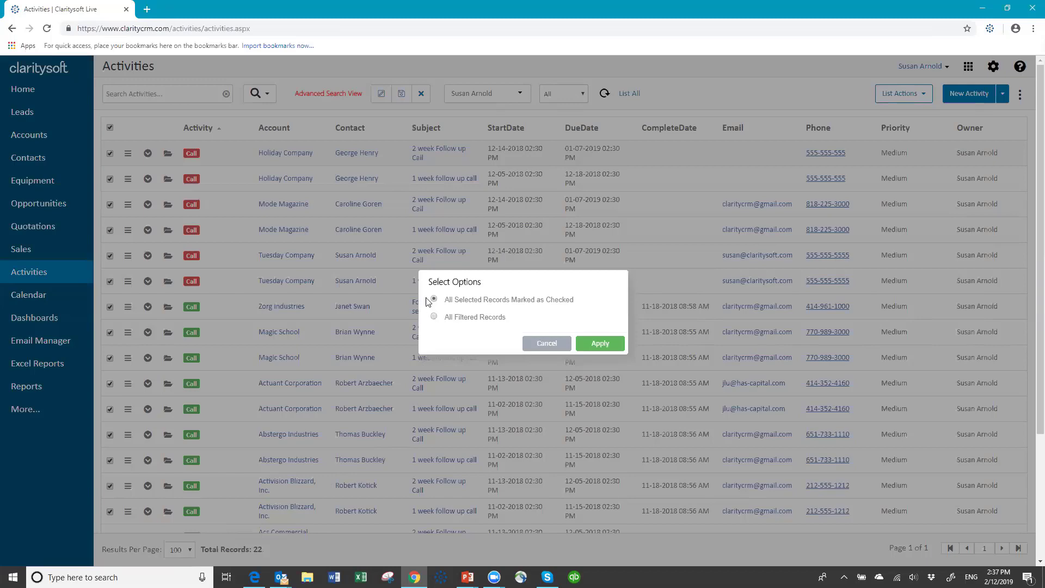
left_click(600, 343)
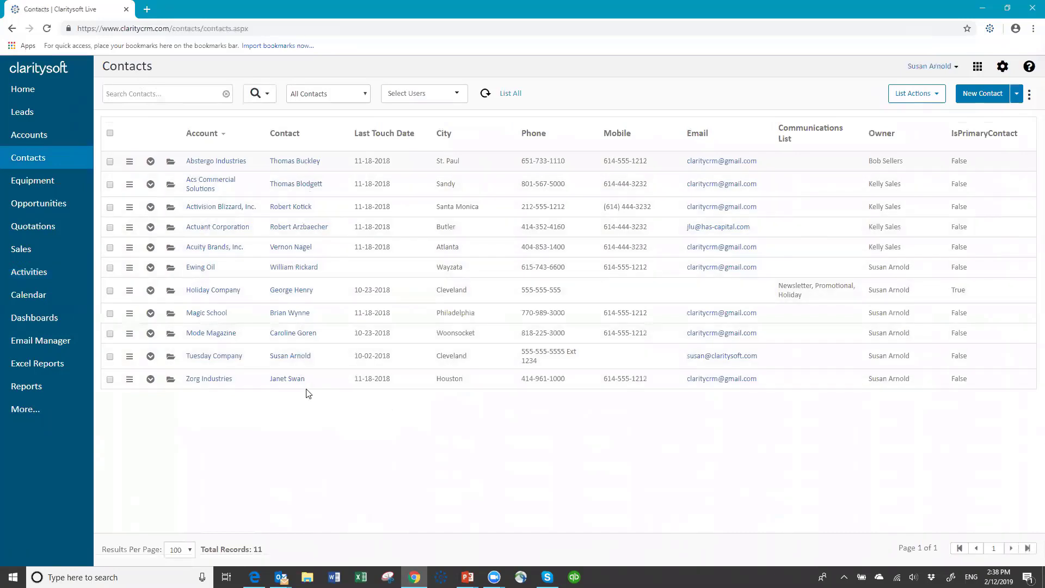
Check all listed contacts and start an email to the checked records.
left_click(112, 134)
left_click(938, 98)
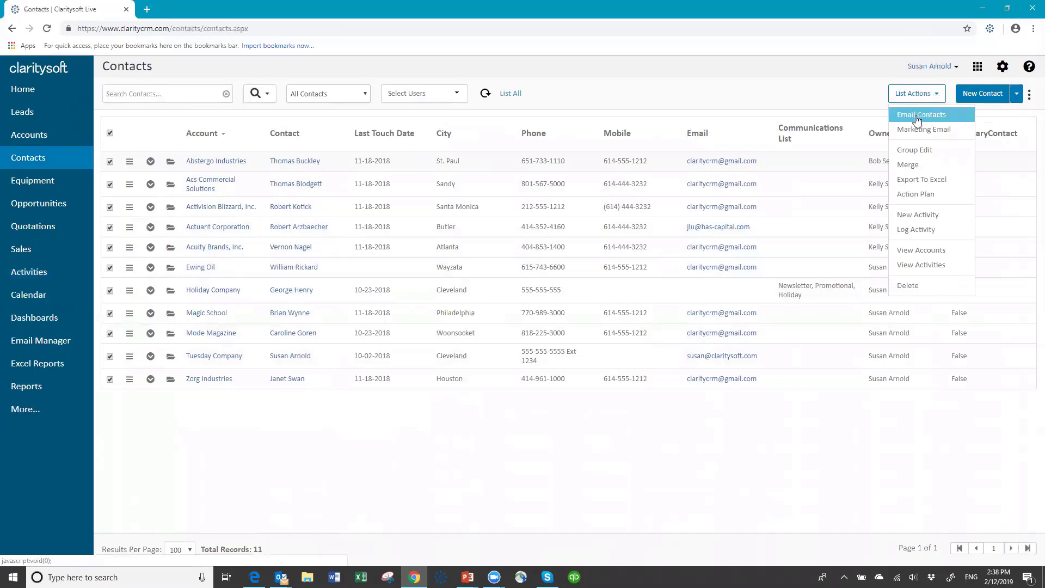
left_click(918, 116)
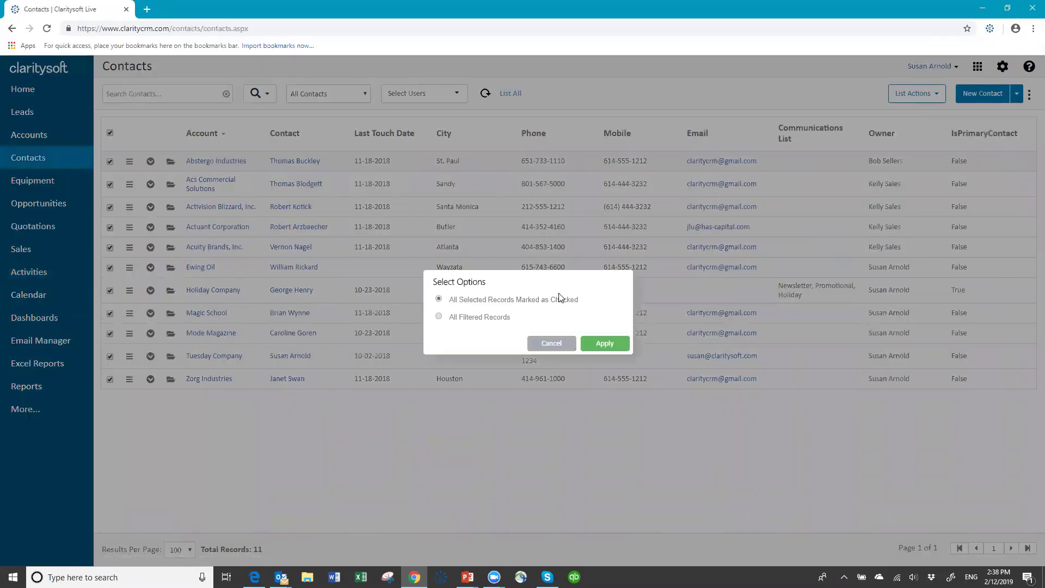
left_click(480, 118)
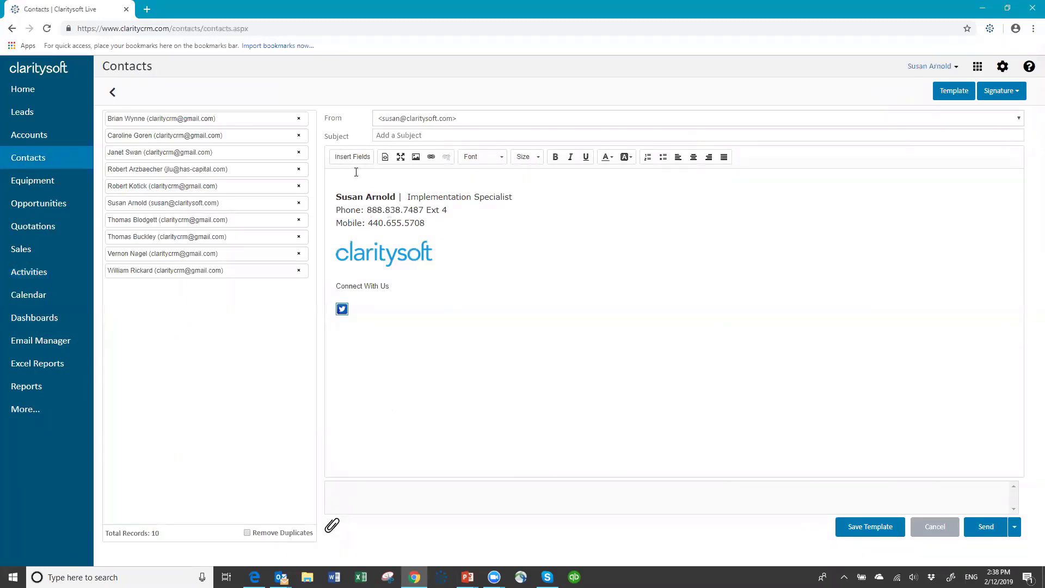
Begin the email body with the greeting "Hello" followed by the First Name merge field.
left_click(361, 172)
type("Hello")
left_click(356, 162)
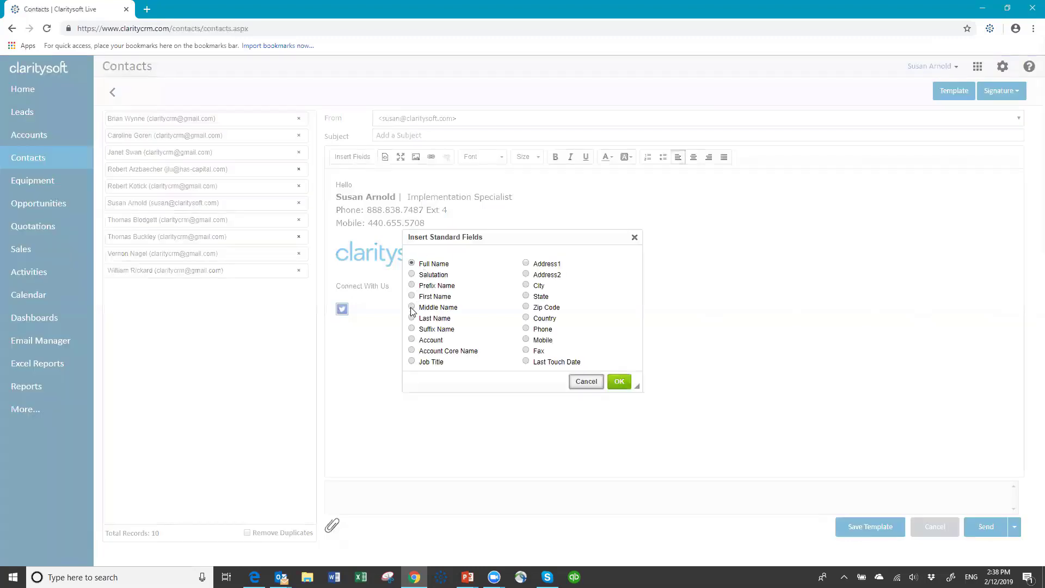
left_click(412, 296)
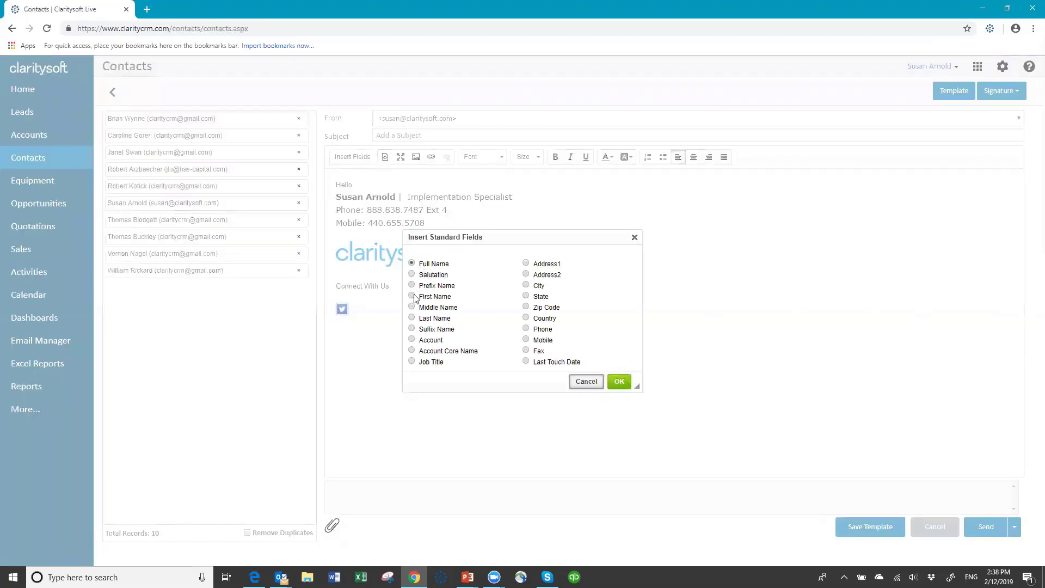
left_click(619, 382)
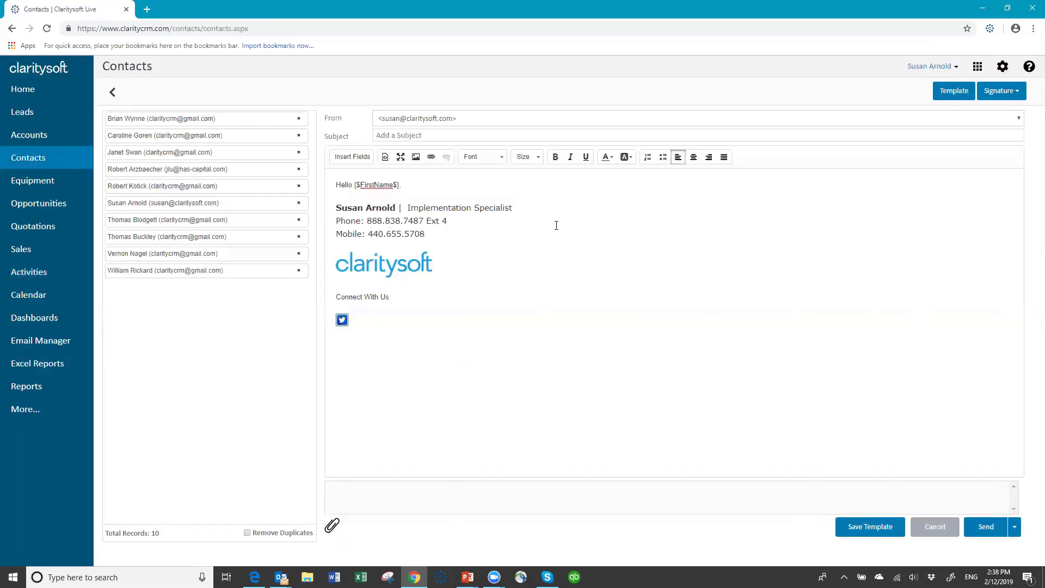
Add a line of placeholder text to the email body, enter the subject "hello", and cancel the email.
type("a jasjfd askdf jaksdf aksfkasdfj kas fkasjf kasfj")
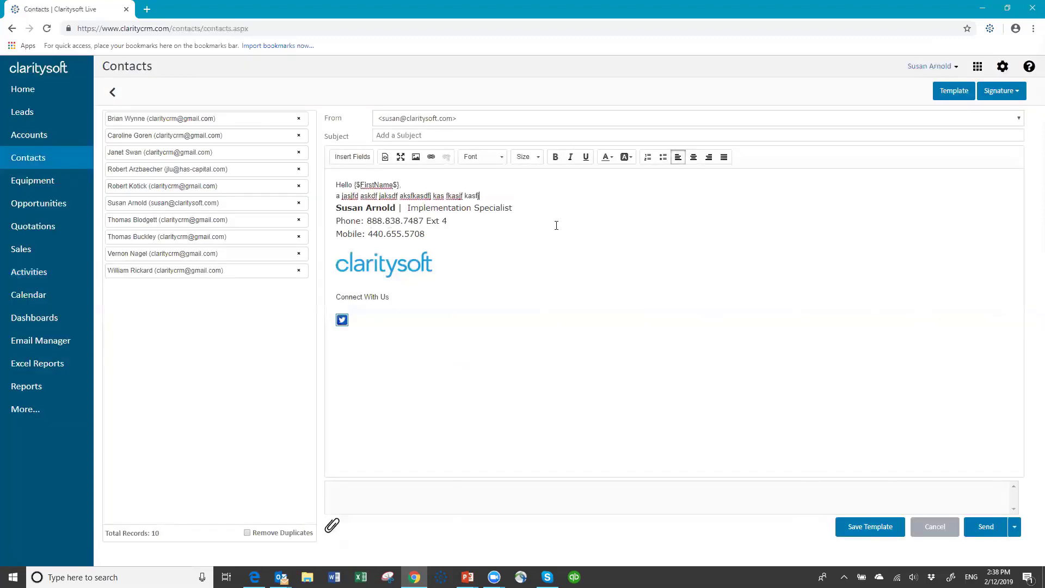
type(" kasfjaskf jaskf askf jkasf jaskf as")
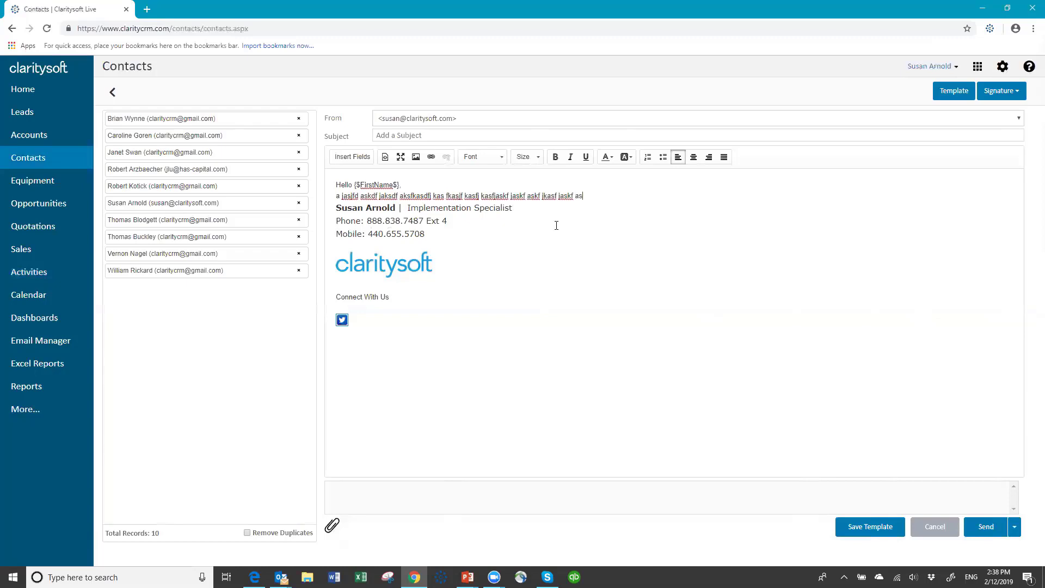
key("Return")
key("Return")
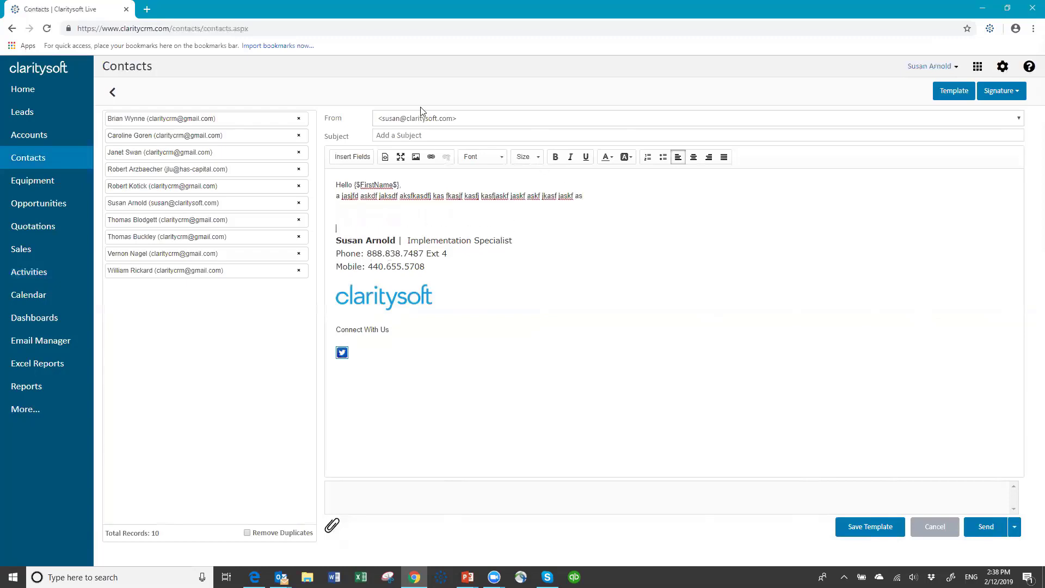
left_click(429, 138)
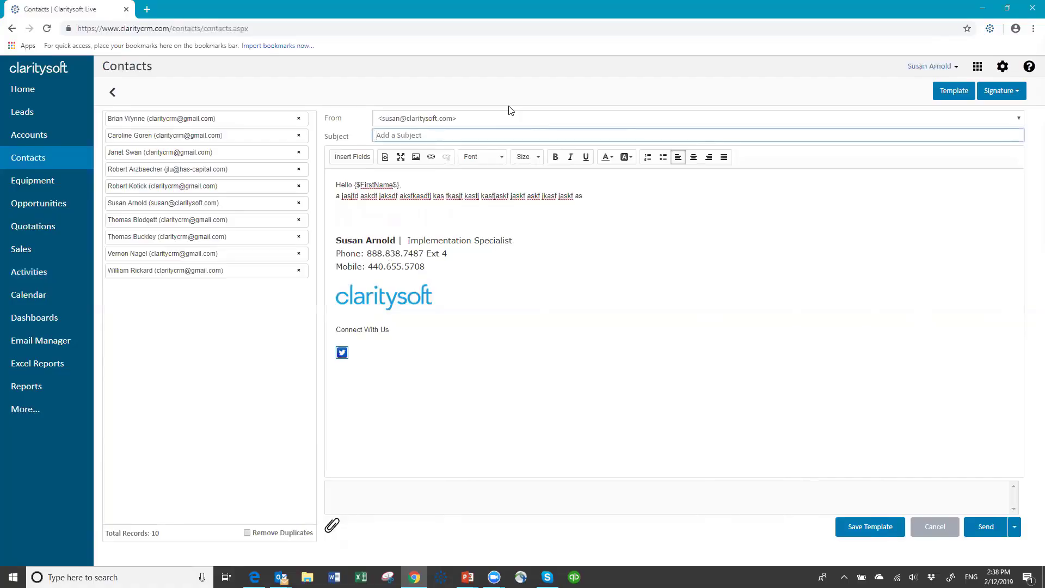
type("hello")
left_click(940, 528)
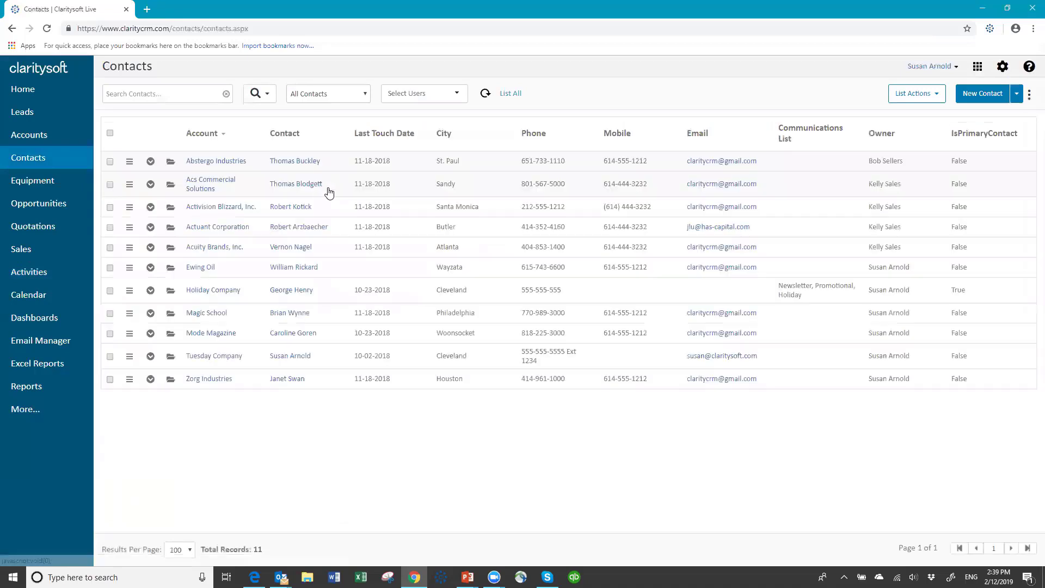
Open the accounts list and switch it to the Ohio Manufacturers view.
left_click(41, 135)
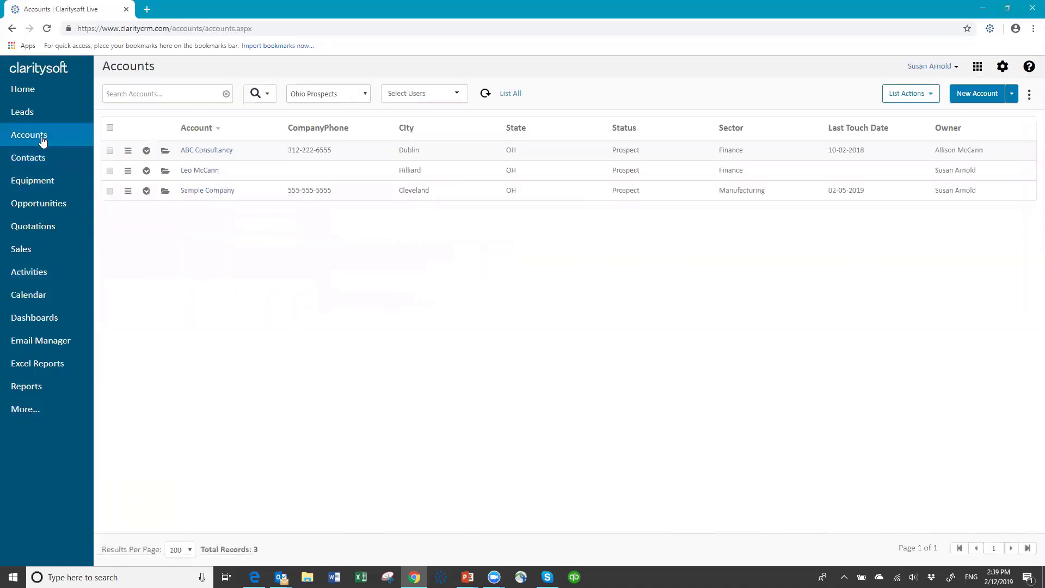
left_click(364, 97)
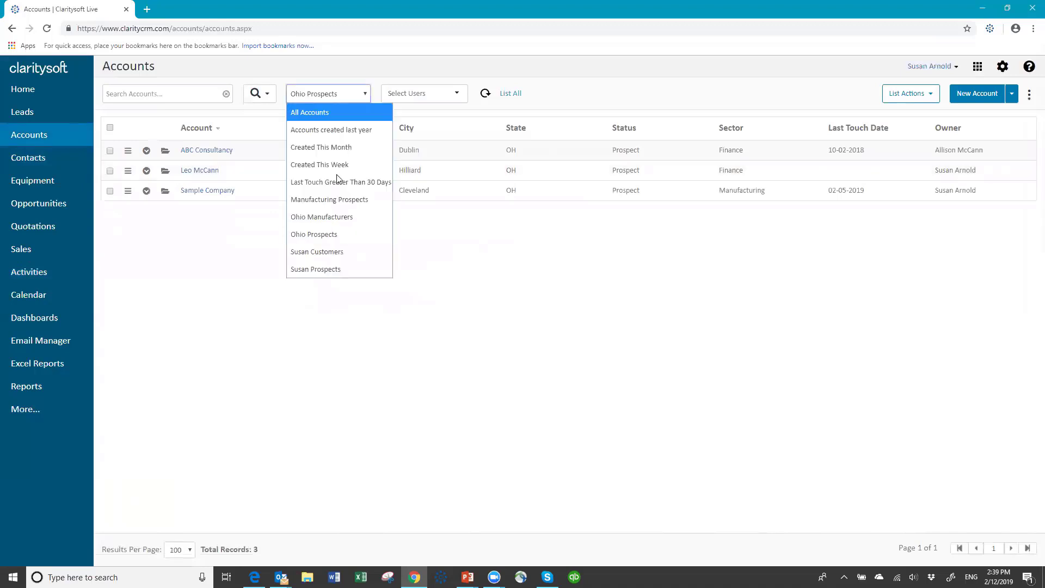
left_click(340, 216)
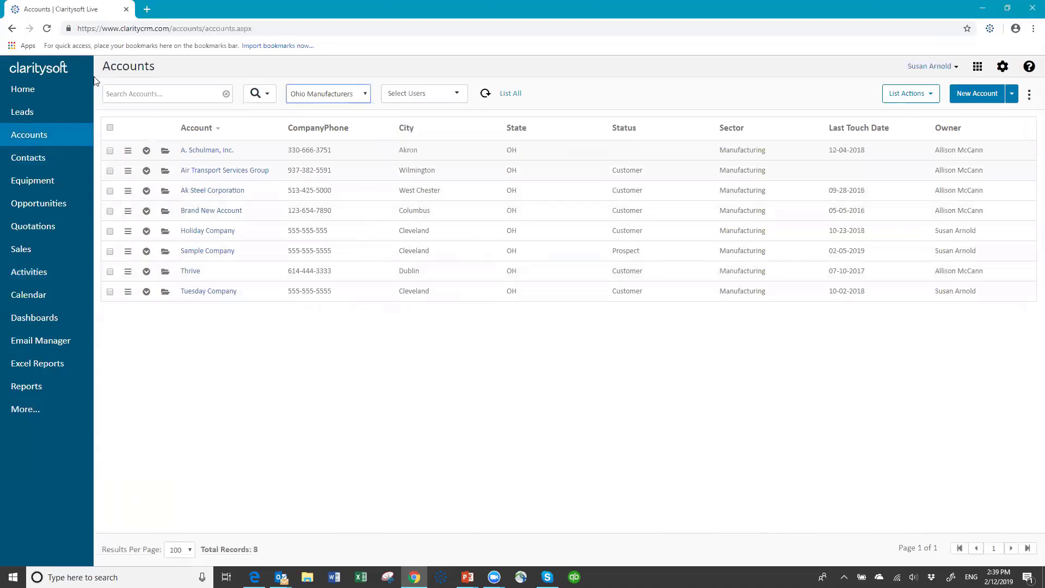
Check all Ohio manufacturer accounts and view the contacts belonging to the checked records.
left_click(115, 129)
left_click(931, 96)
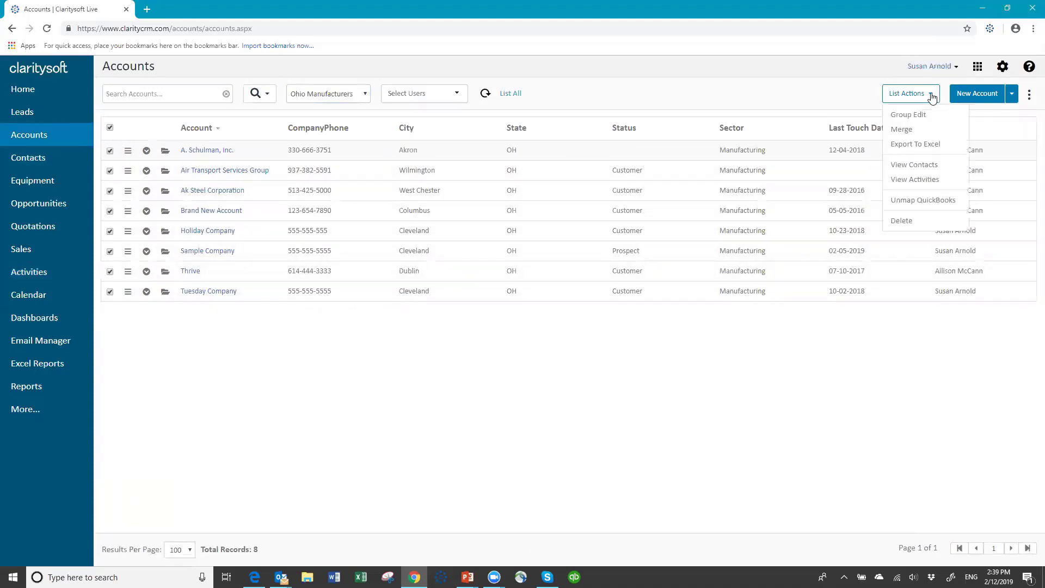
left_click(911, 167)
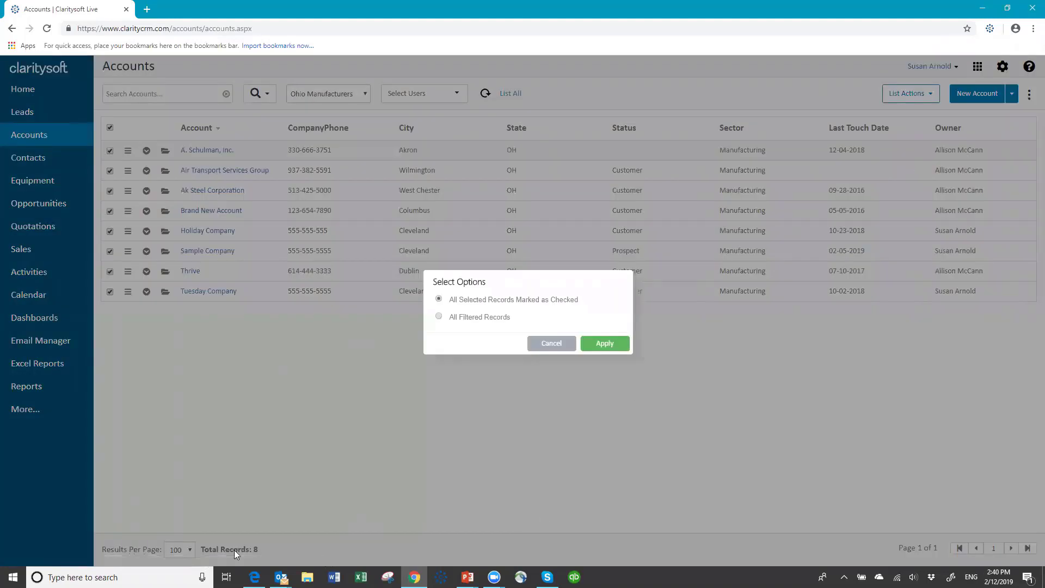
left_click(604, 345)
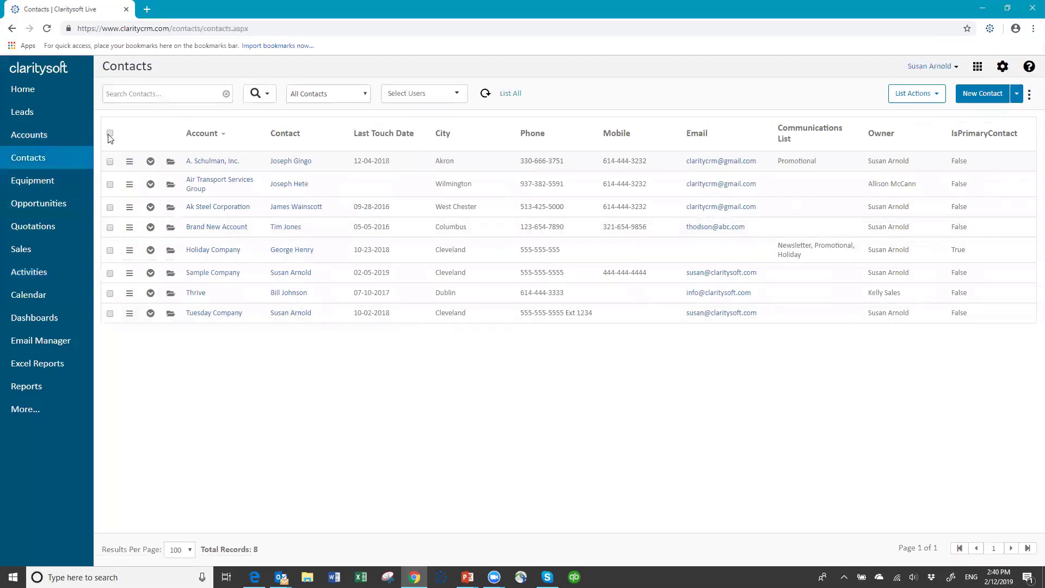
Look over the list actions available for the checked contacts, uncheck them all, and return to the accounts list.
left_click(937, 99)
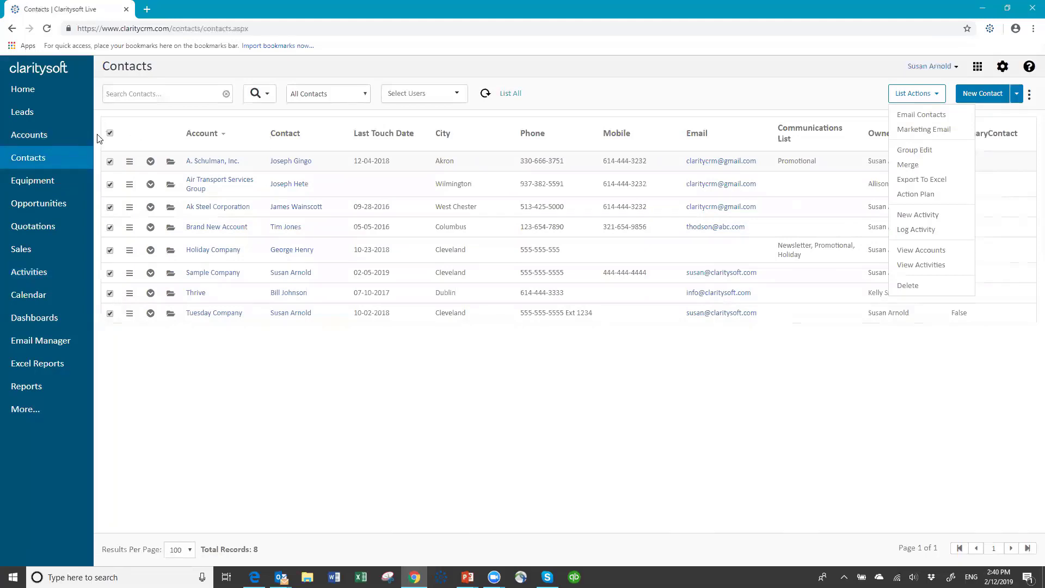
left_click(110, 134)
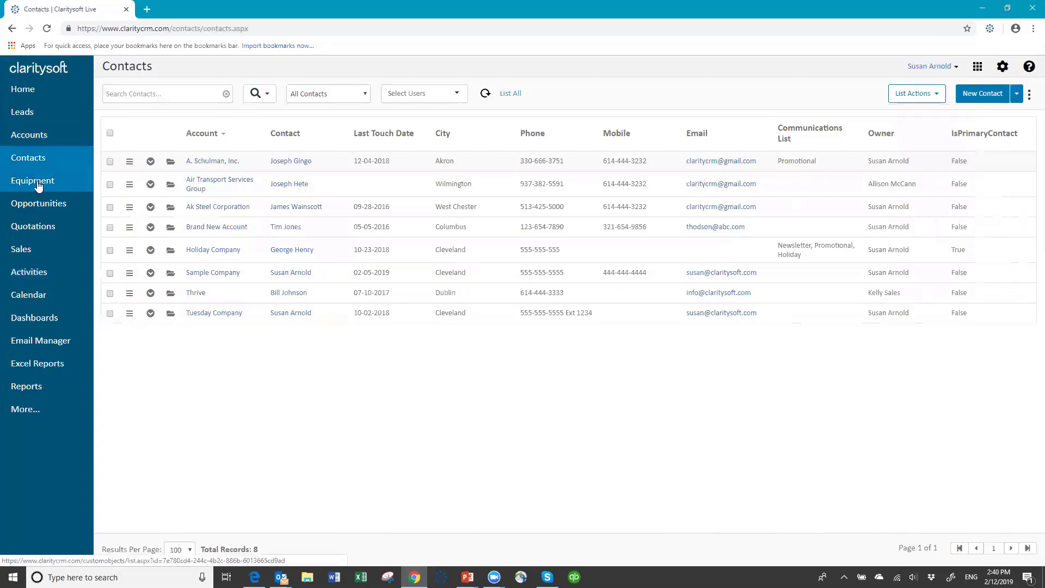
left_click(33, 139)
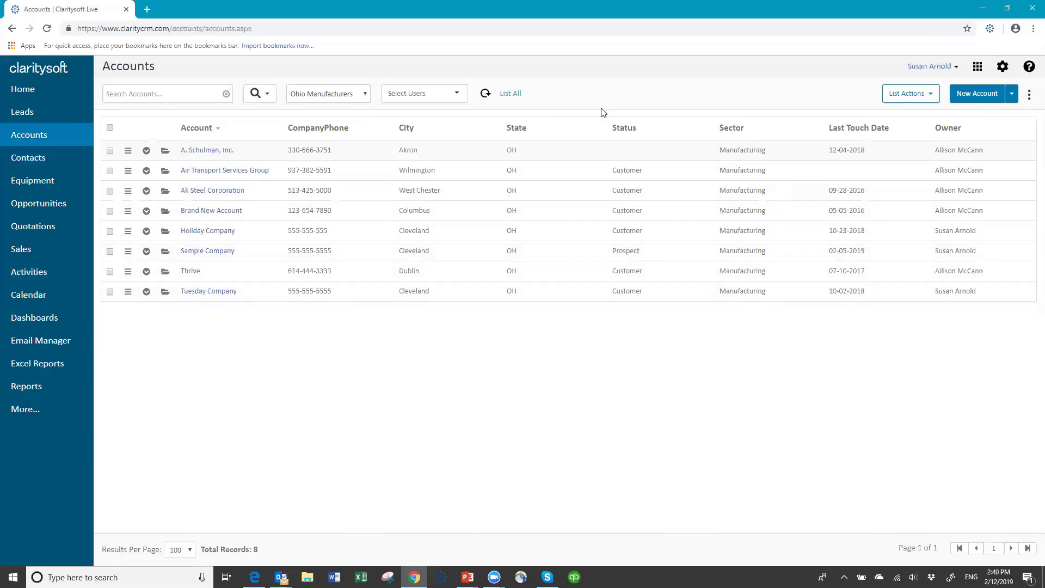
List all contacts and run an advanced search for those on the Promotional communications list.
left_click(25, 159)
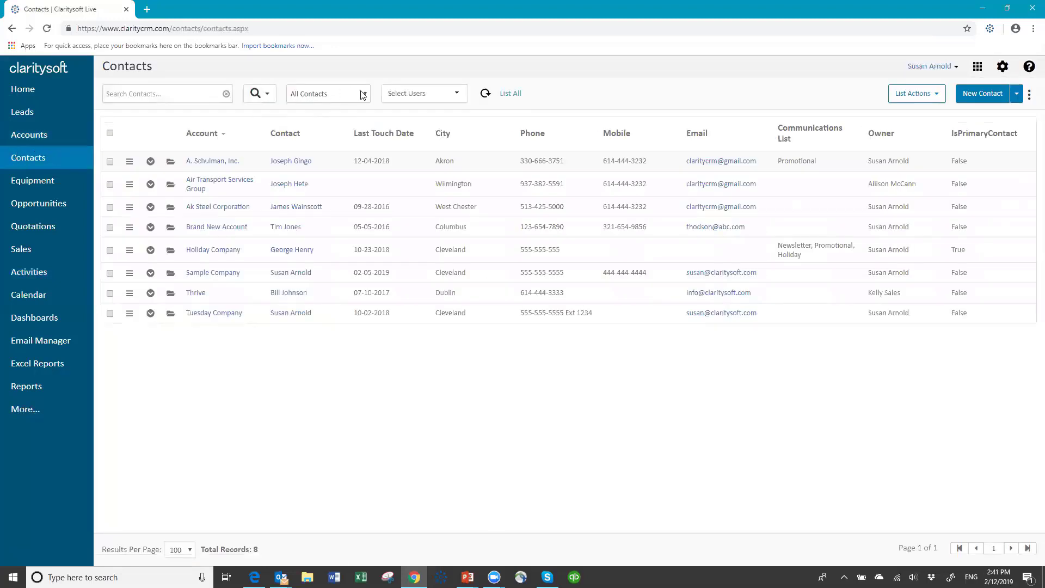
left_click(515, 95)
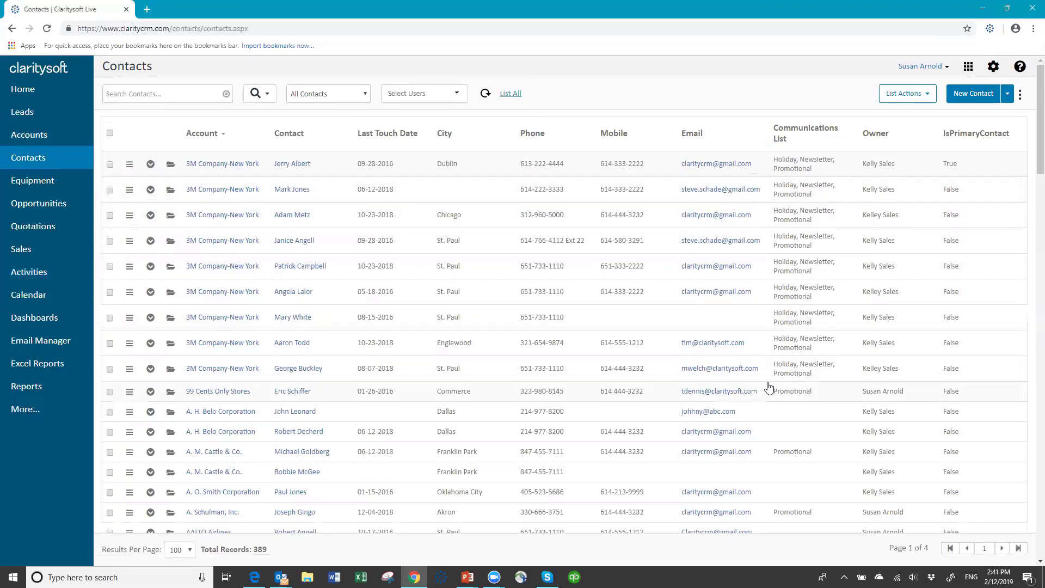
left_click(266, 96)
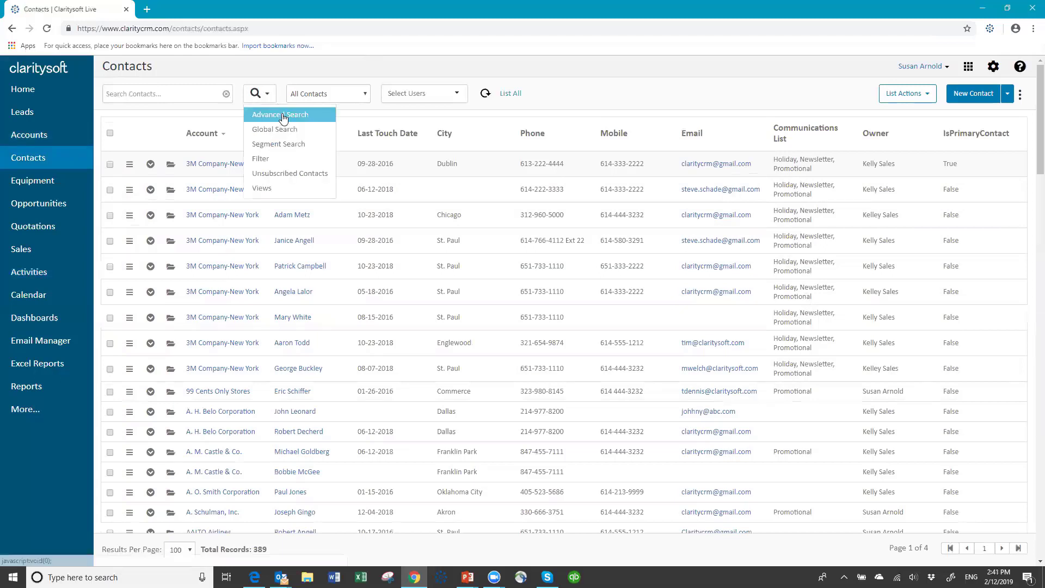
left_click(283, 115)
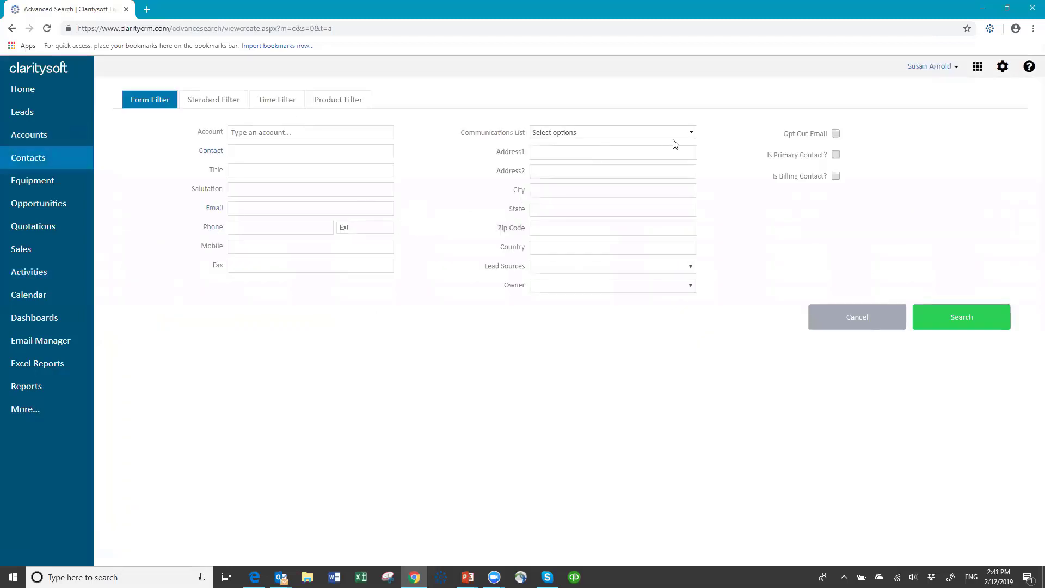
left_click(692, 134)
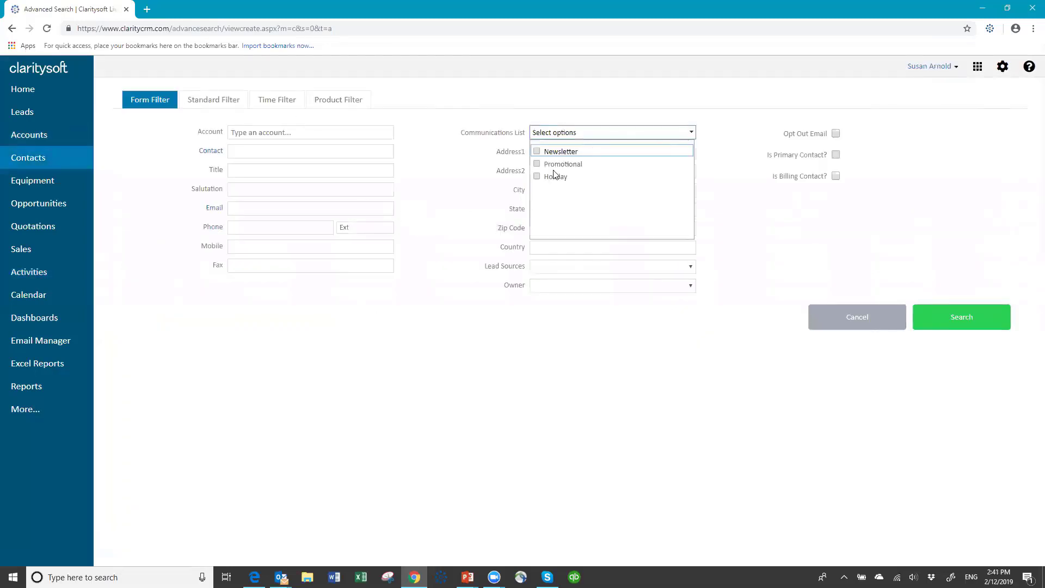
left_click(539, 166)
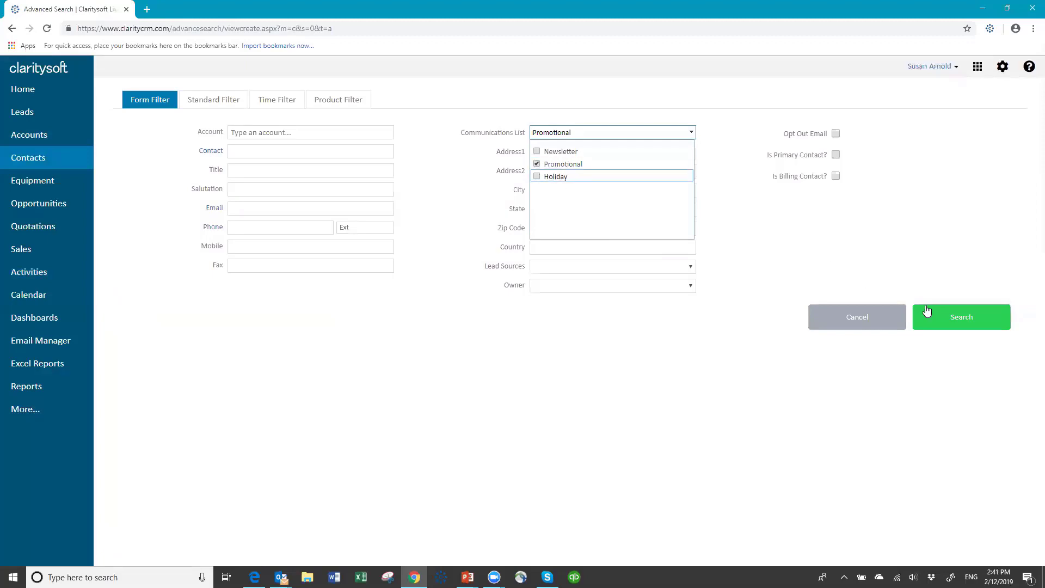
left_click(951, 320)
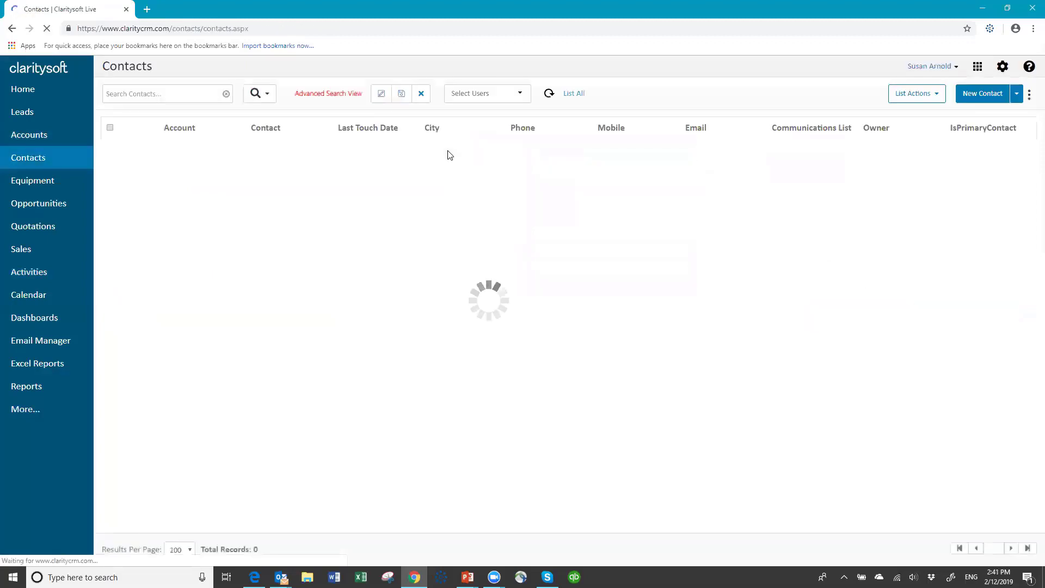
Save the advanced search as a new view named "Promotional email list".
left_click(401, 95)
type("Promotioan email list")
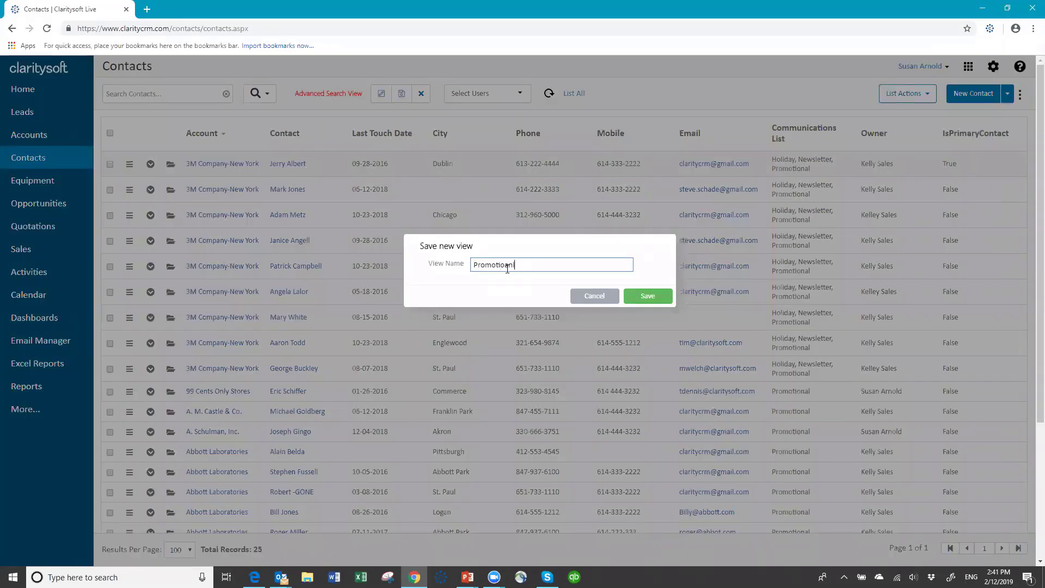
left_click(514, 265)
key("BackSpace")
key("BackSpace")
type("nal")
left_click(643, 297)
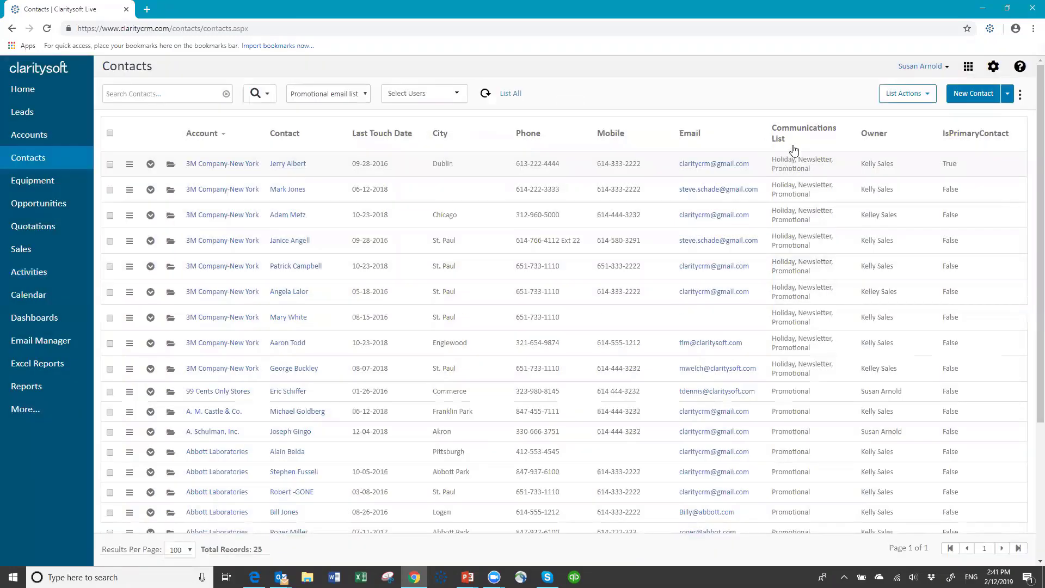
Switch the contacts list to All Contacts and back to the "Promotional email list" view.
left_click(366, 98)
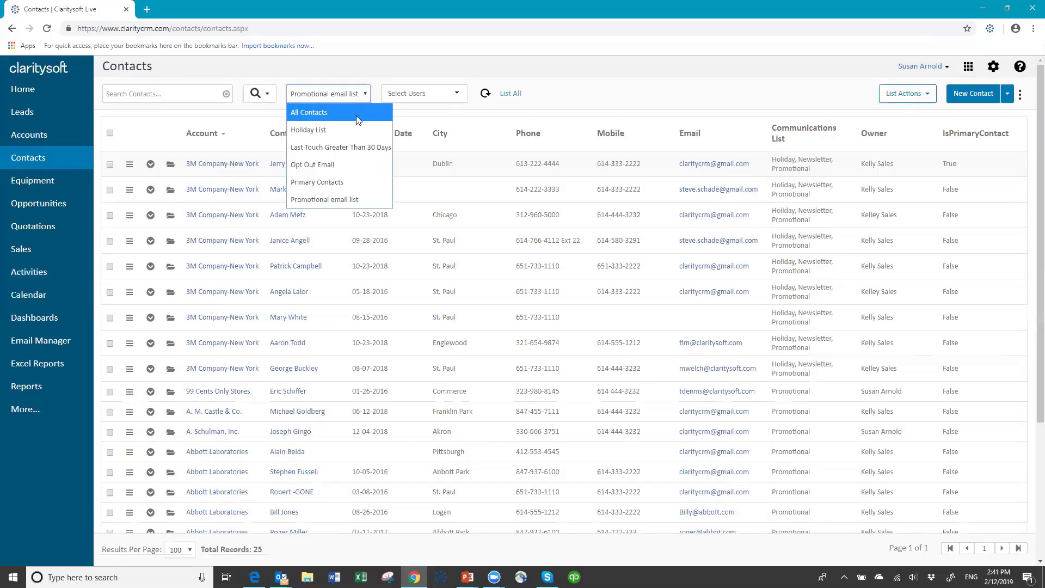
left_click(359, 114)
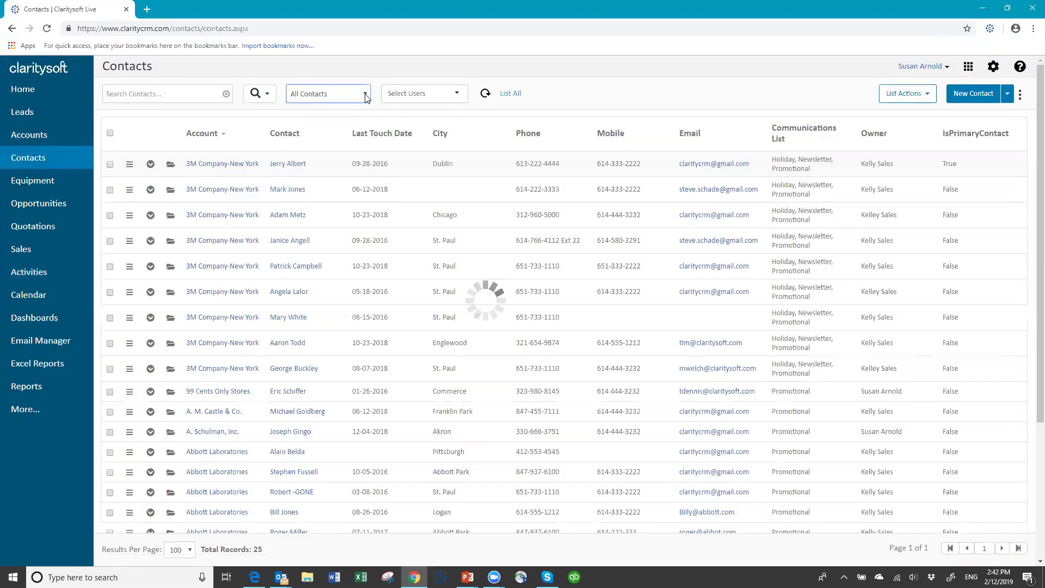
left_click(365, 97)
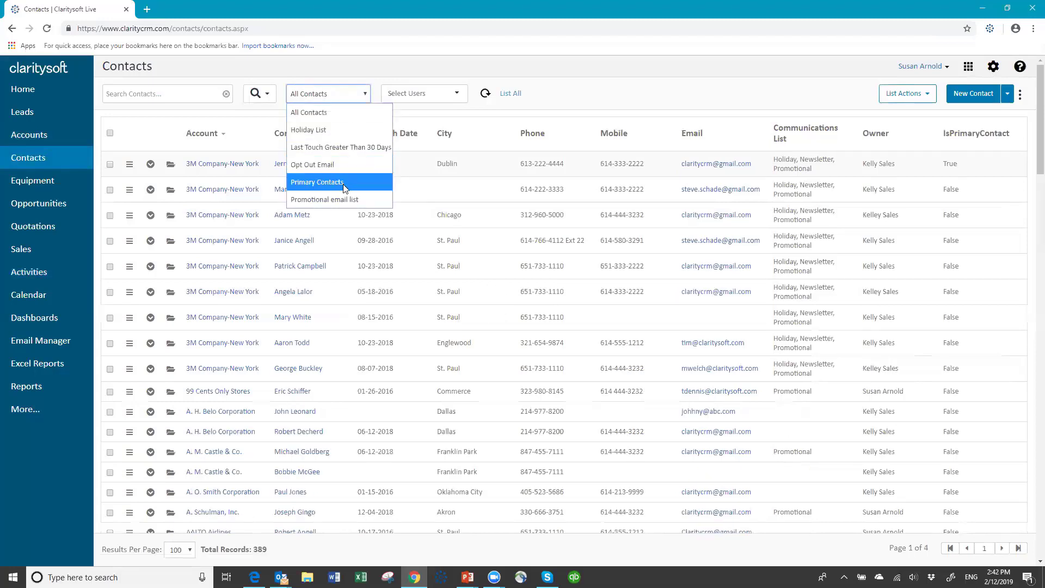
left_click(345, 199)
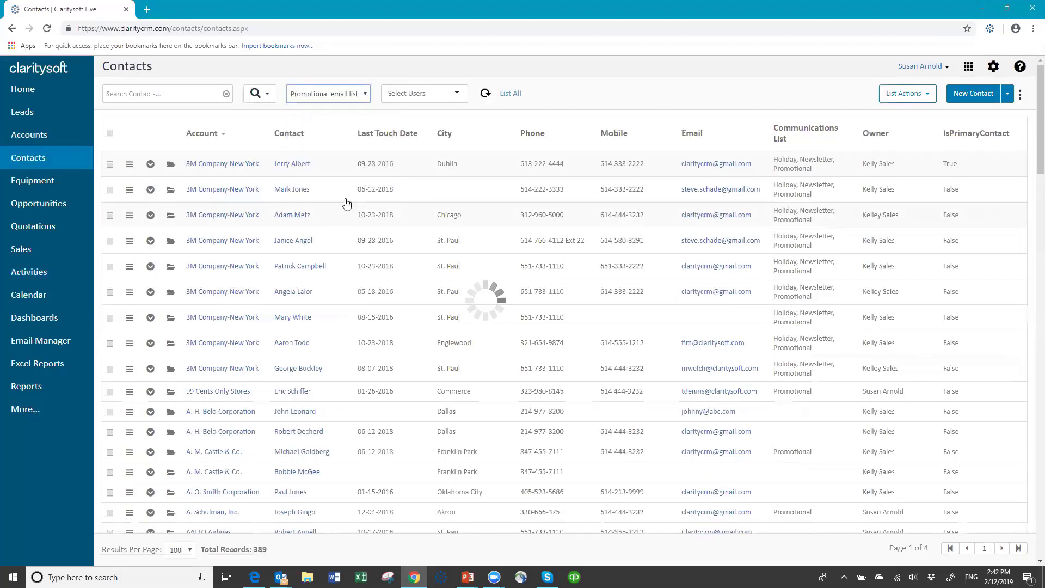
Check all contacts in the "Promotional email list" view and start an email to them.
left_click(110, 134)
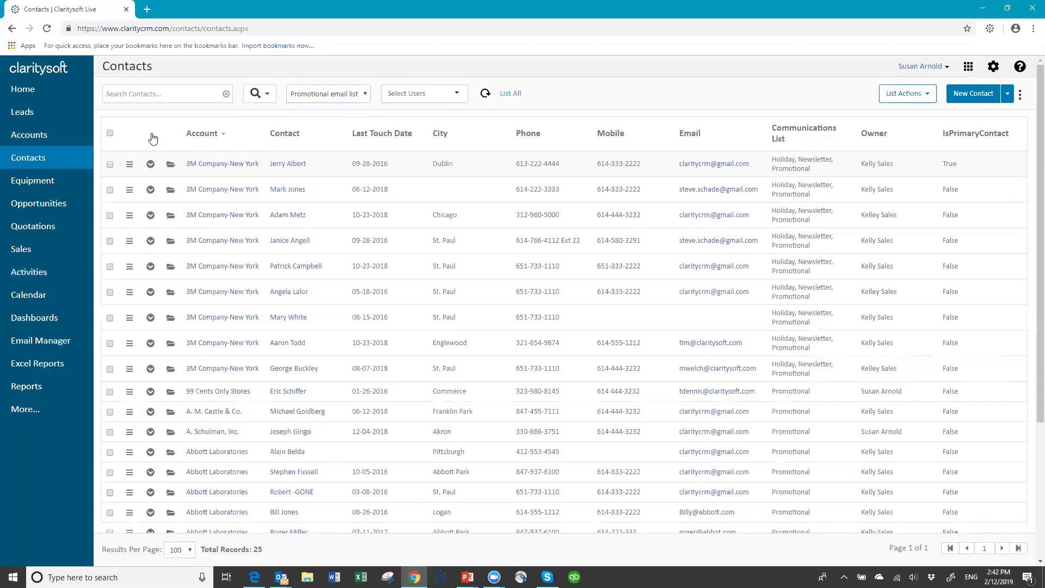
left_click(933, 93)
left_click(926, 117)
Go to the accounts list and switch it to the All Accounts view.
left_click(35, 141)
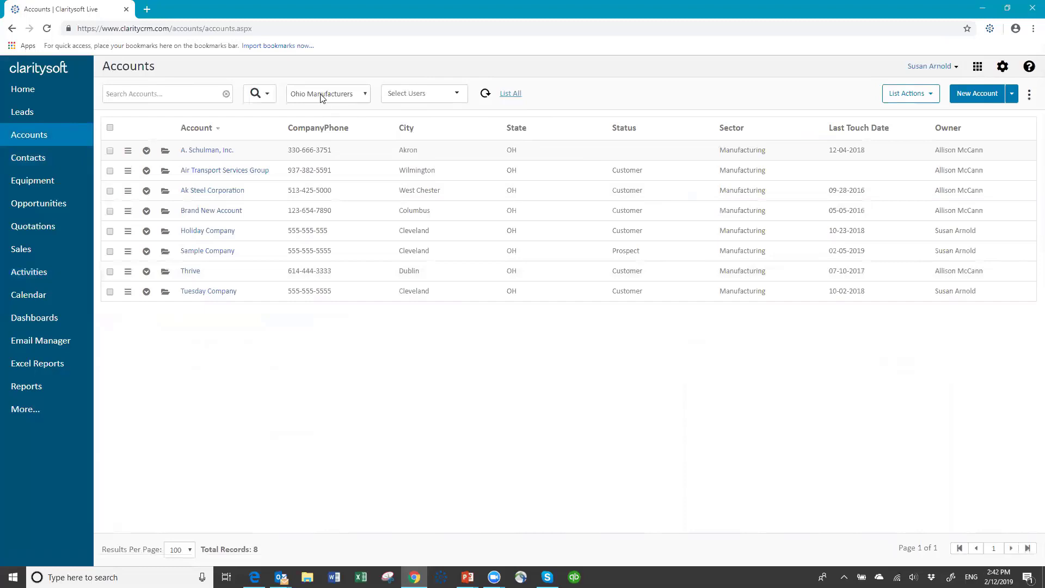
left_click(511, 94)
left_click(368, 94)
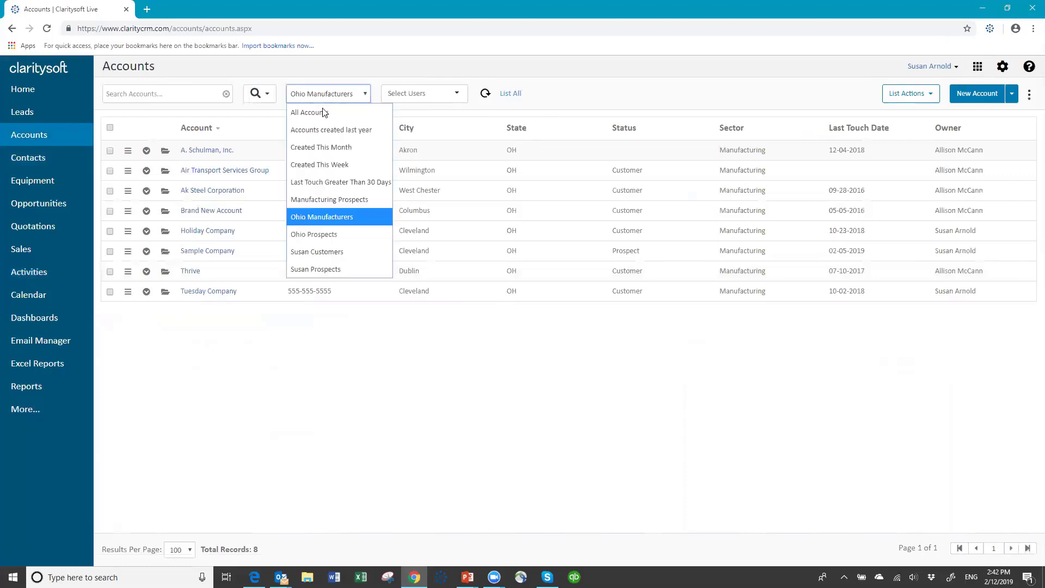
left_click(319, 115)
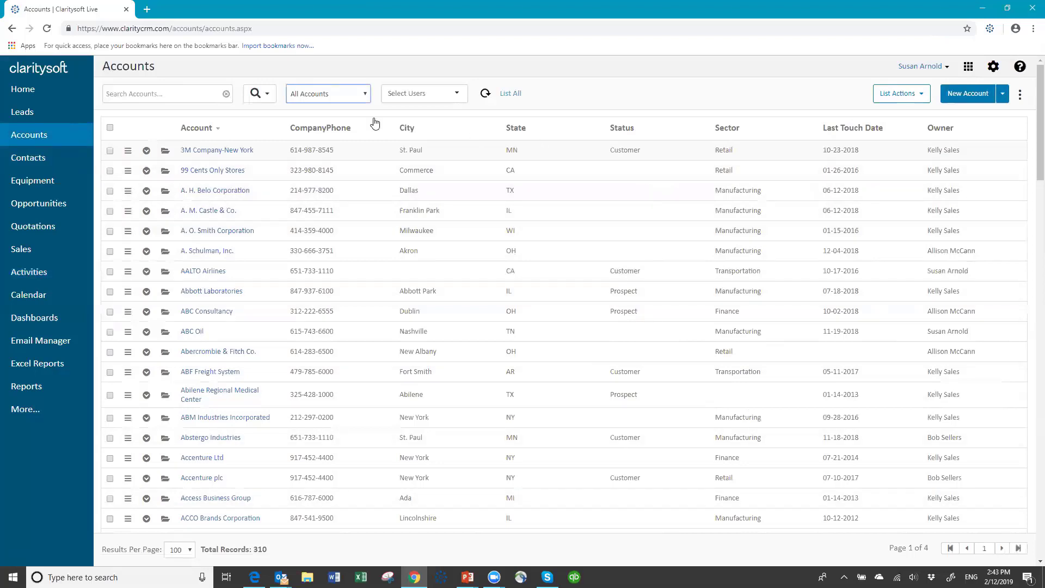
Run an advanced search for accounts using a standard filter where Status Is Empty.
left_click(269, 97)
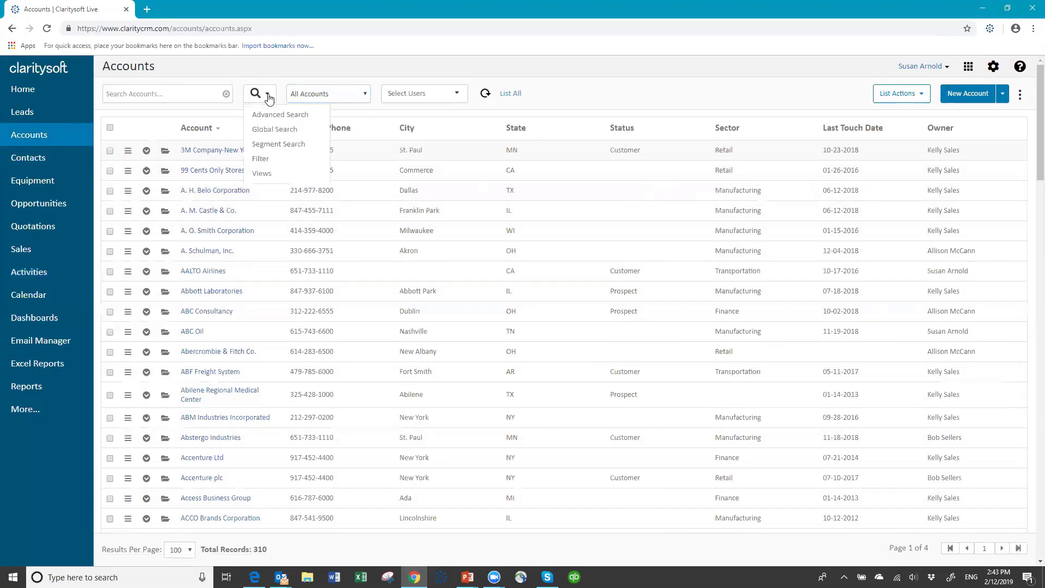
left_click(304, 116)
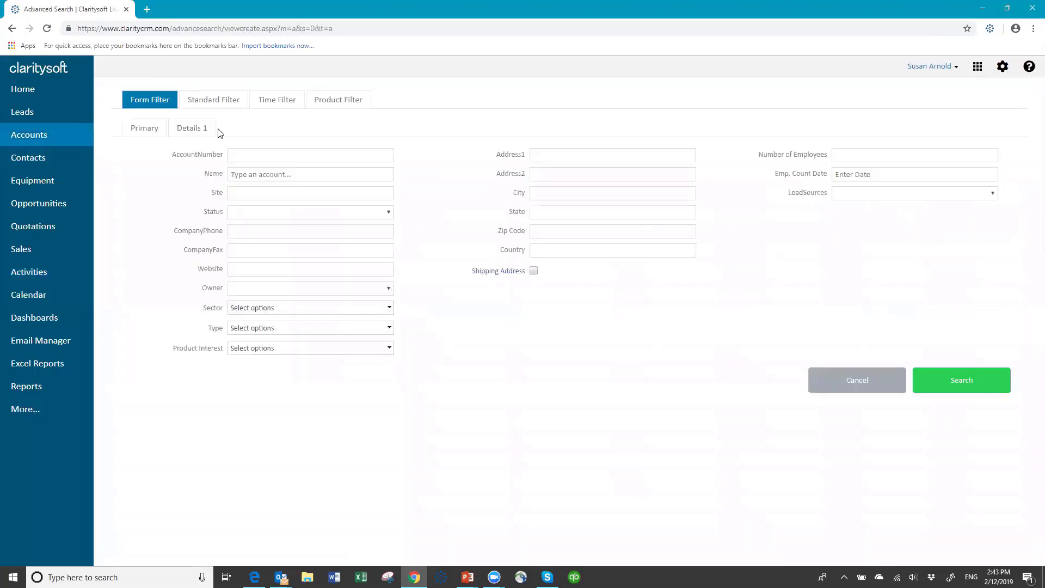
left_click(207, 104)
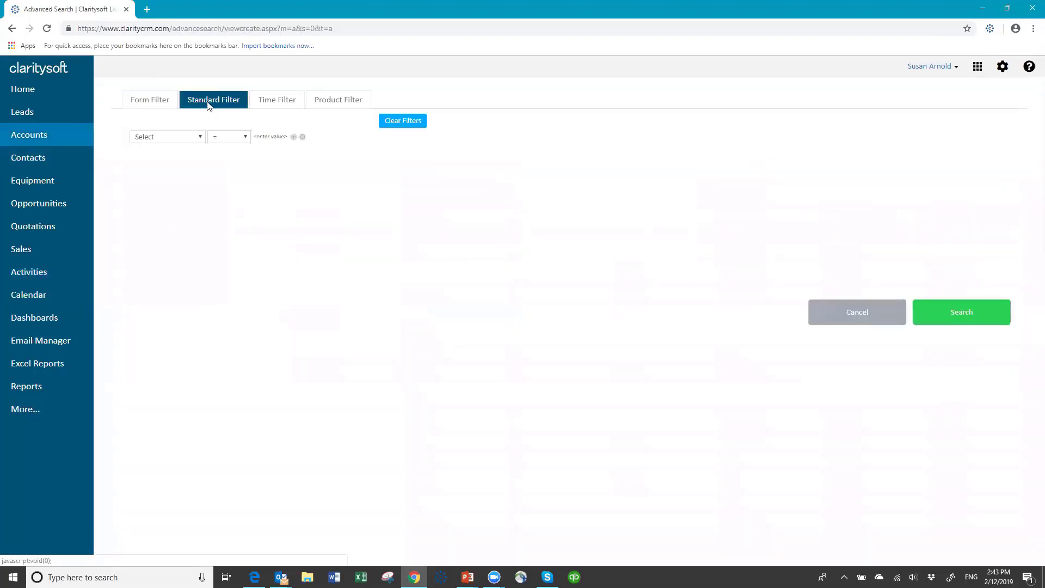
left_click(202, 136)
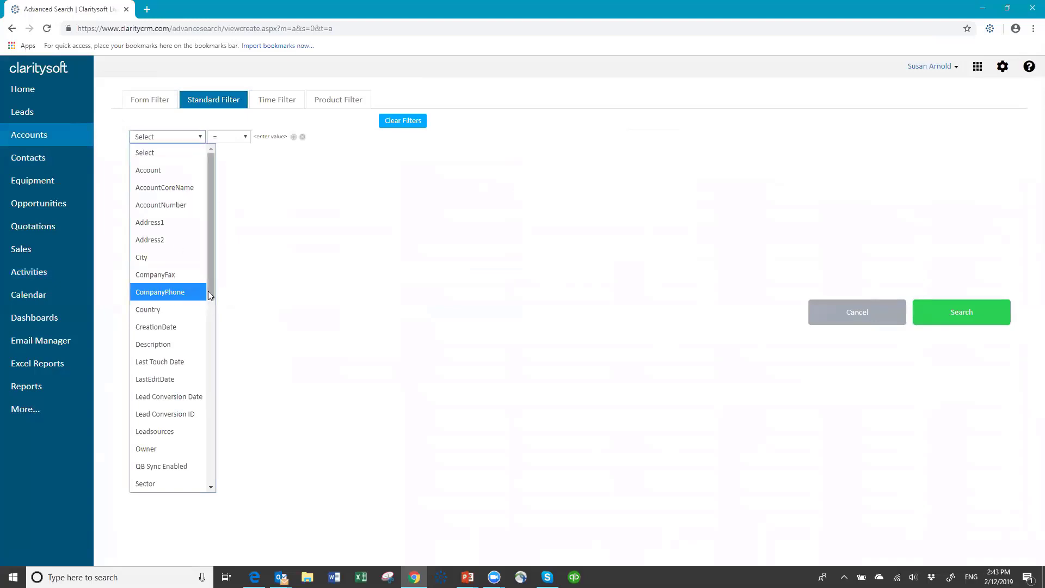
left_click_drag(209, 290, 242, 465)
left_click(169, 152)
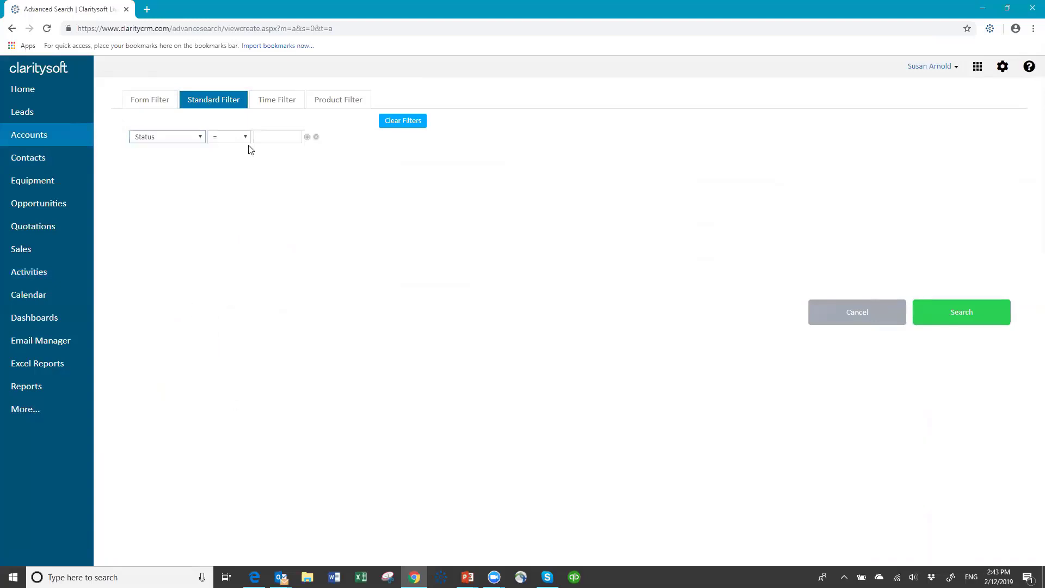
left_click(248, 138)
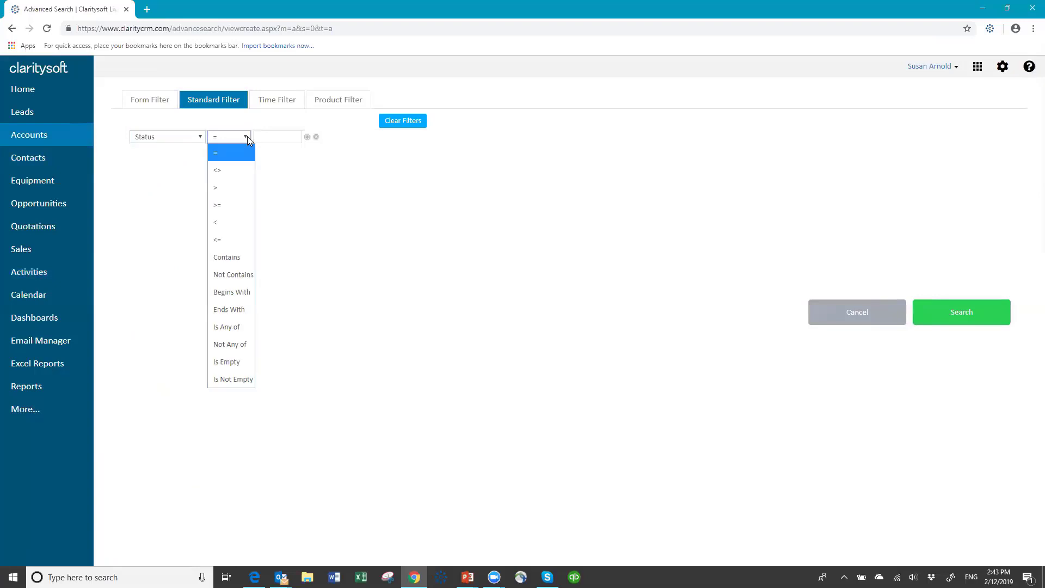
left_click(227, 361)
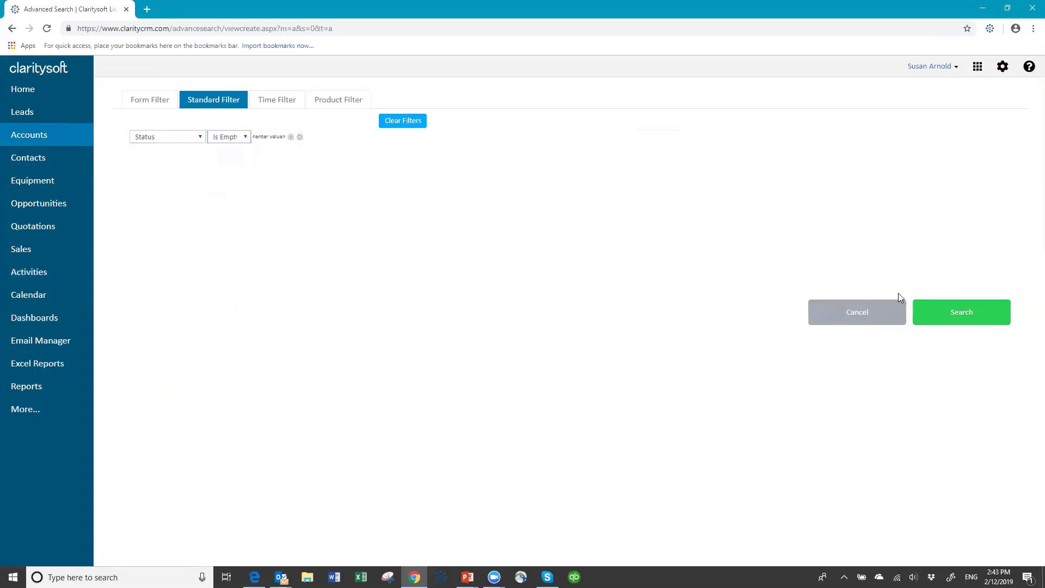
left_click(958, 319)
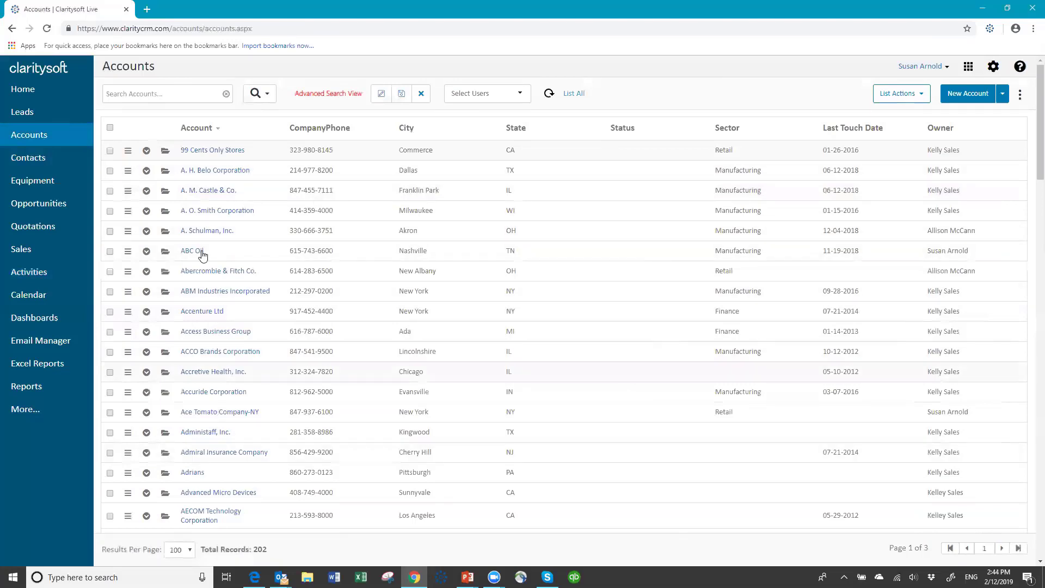
Check A. H. Belo, A. O. Smith, ACCO Brands, Ace Tomato Company-NY, Adrians and Advanced Micro Devices, and start a group edit of the checked records.
left_click(109, 171)
left_click(110, 211)
left_click(110, 351)
left_click(110, 413)
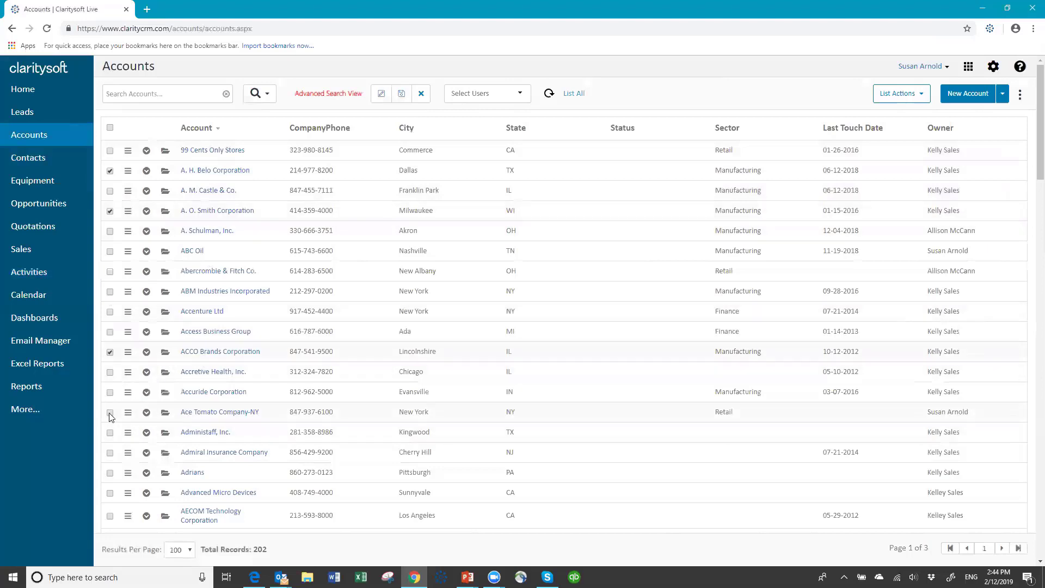
left_click(110, 473)
left_click(110, 493)
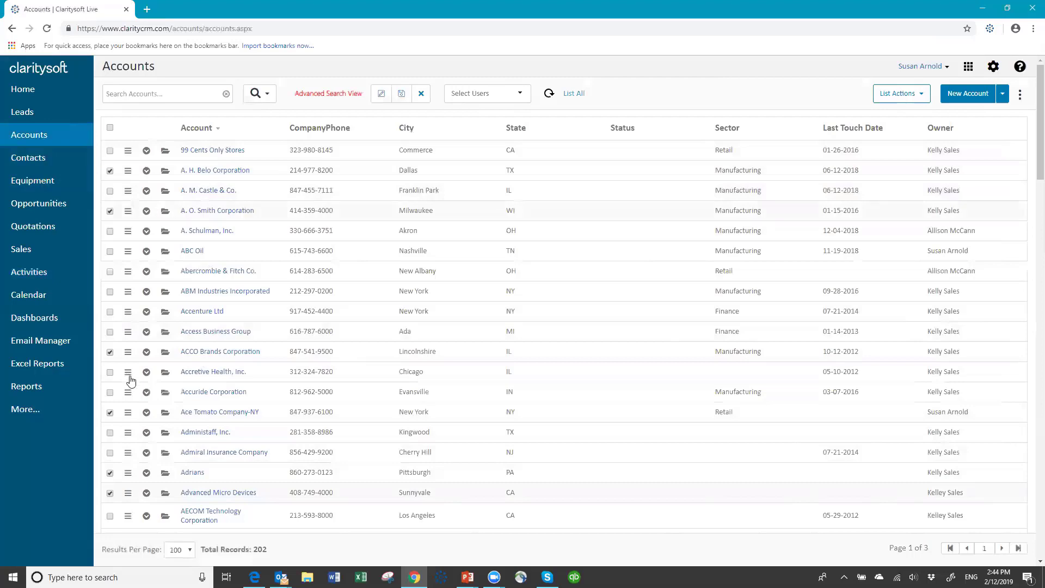
left_click(922, 95)
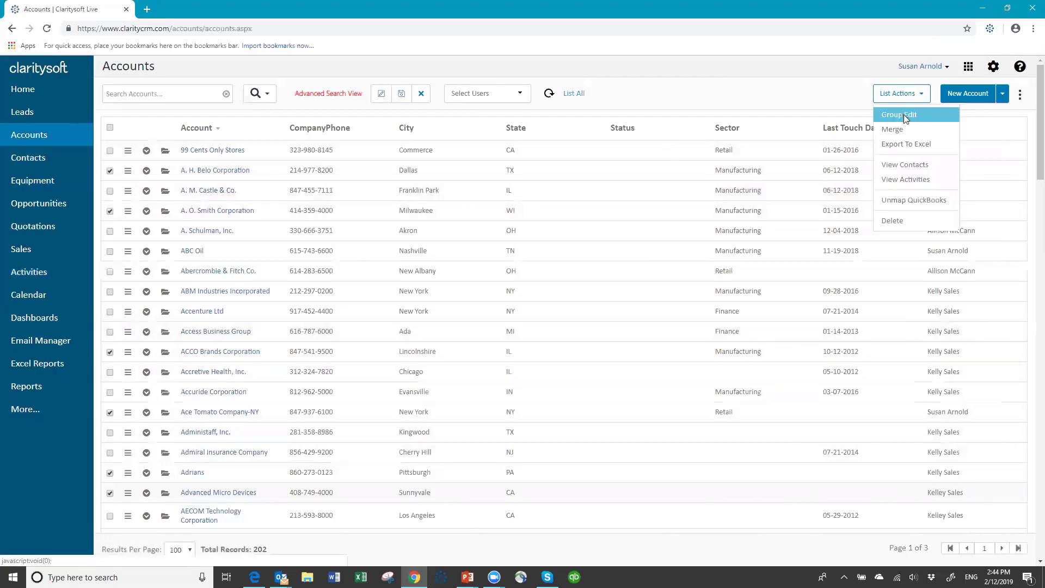
left_click(903, 116)
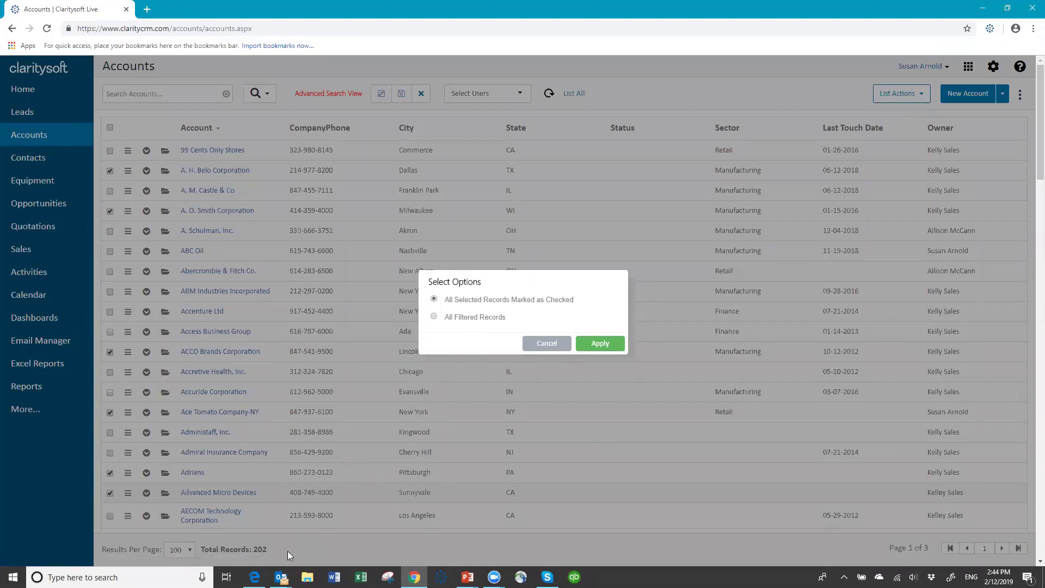
left_click(600, 344)
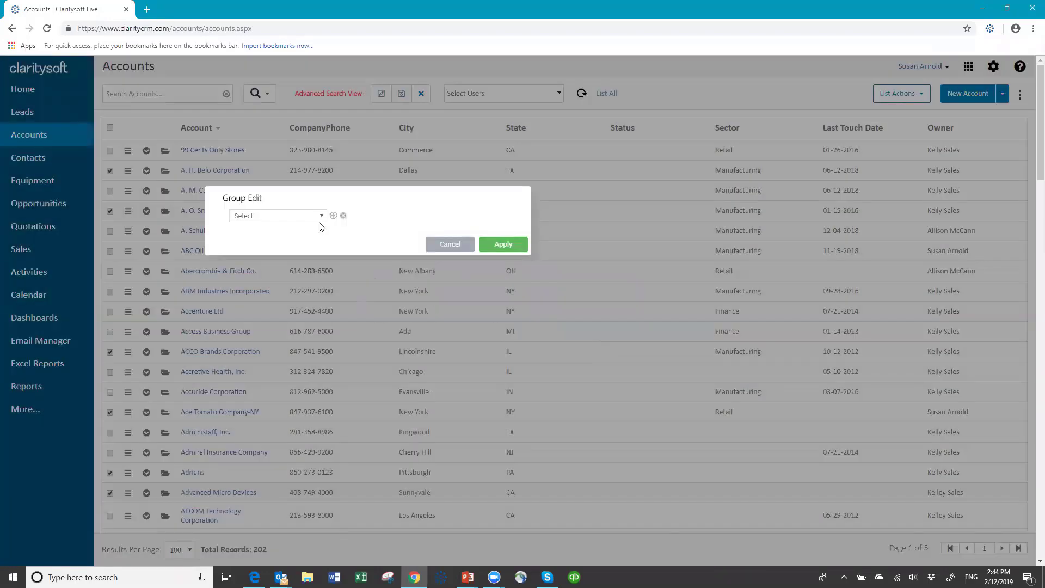
Set the Status field to Prospect in the group edit and apply it to the six checked accounts.
left_click(322, 217)
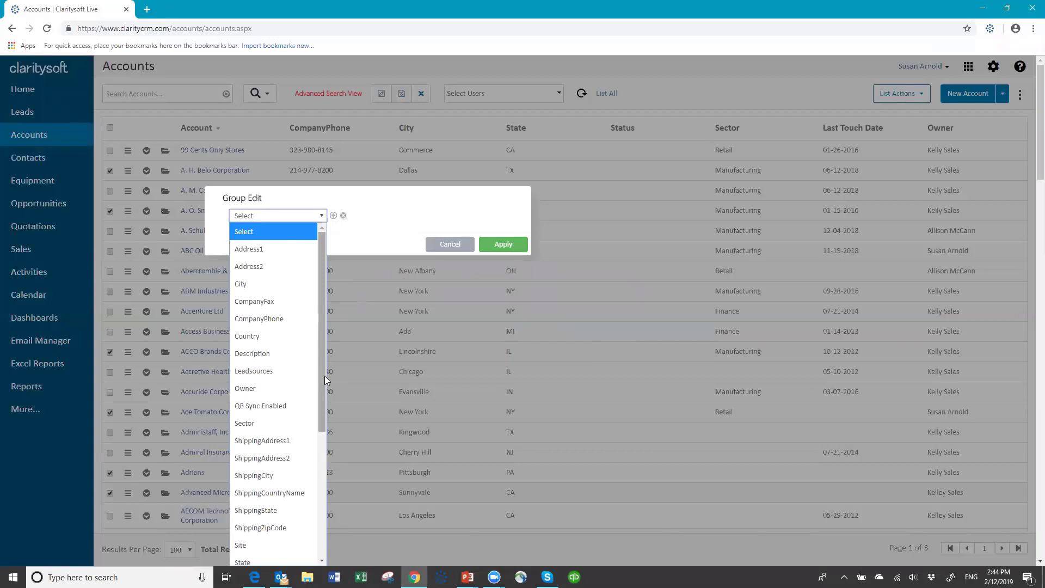
left_click_drag(322, 392, 333, 528)
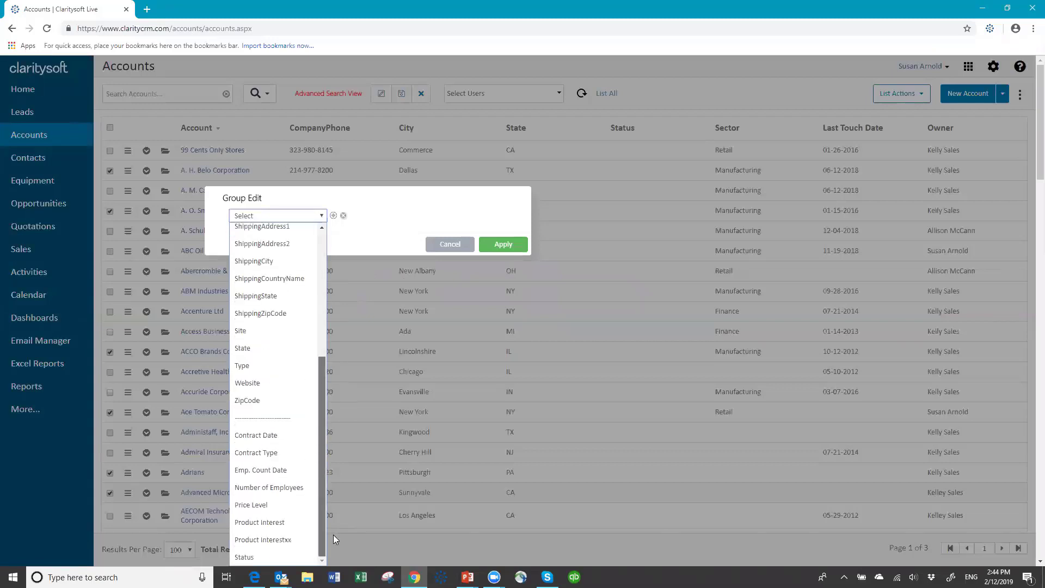
left_click(254, 558)
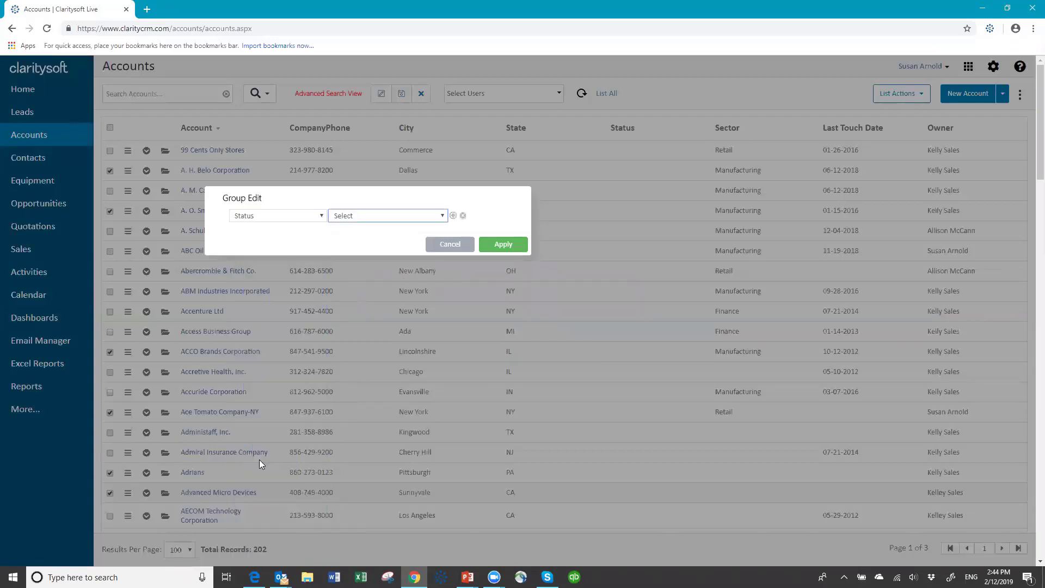
left_click(441, 215)
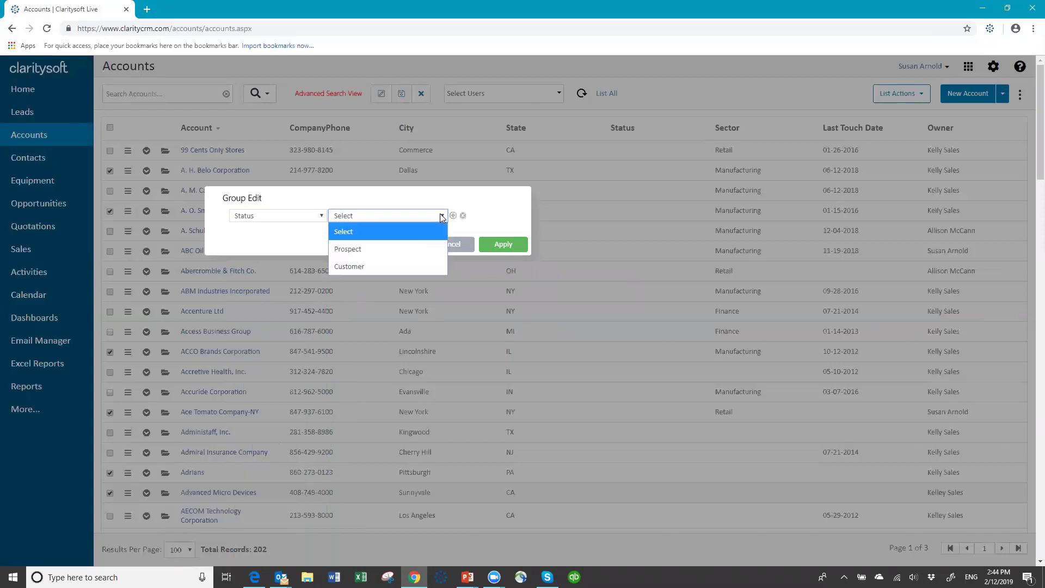
left_click(365, 248)
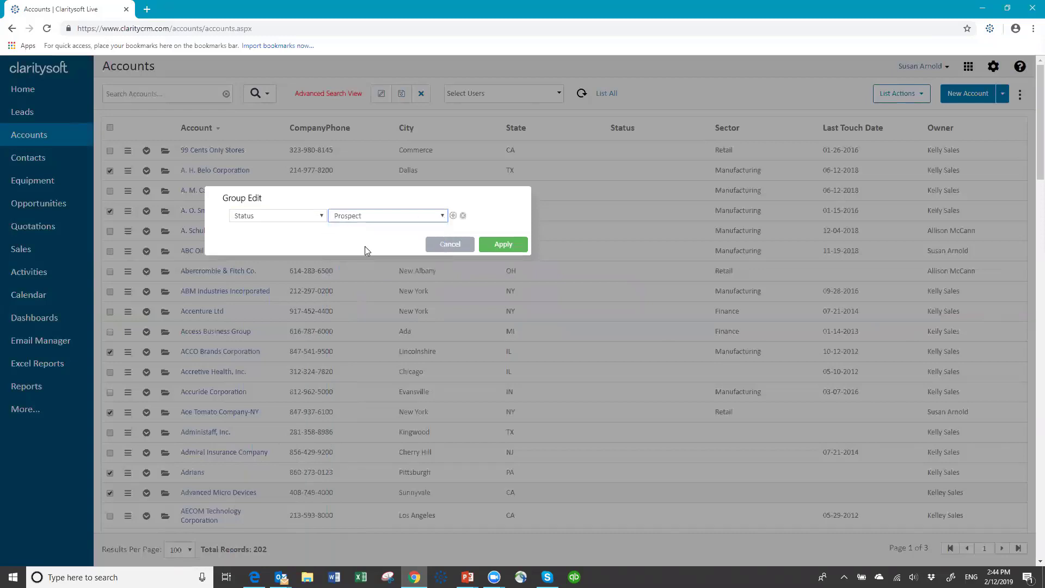
left_click(502, 246)
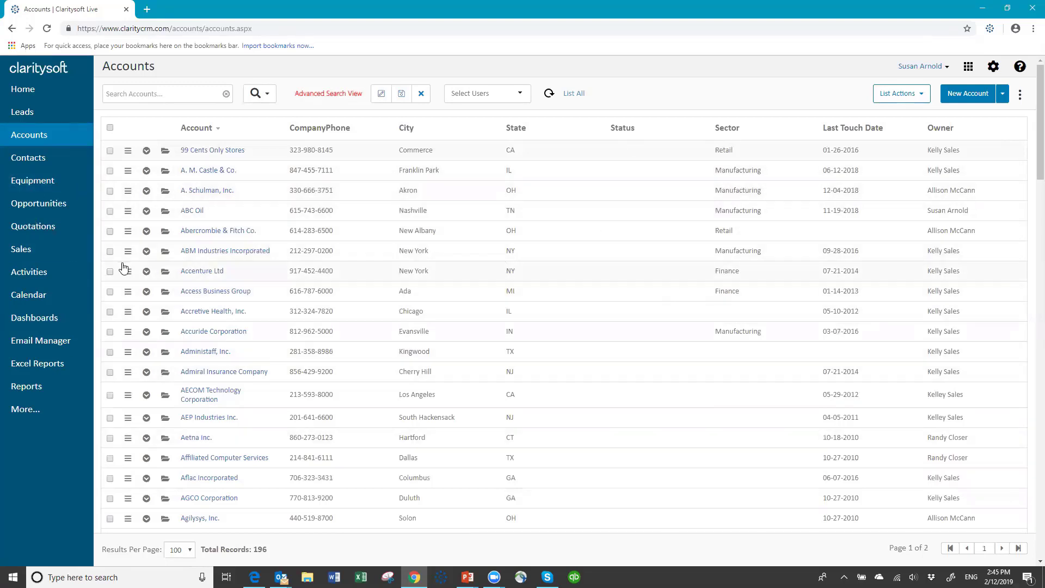
Check ABM Industries Incorporated, Accuride Corporation, Admiral Insurance Company and Affiliated Computer Services, and start a group edit of the checked records.
left_click(110, 251)
left_click(110, 331)
left_click(111, 373)
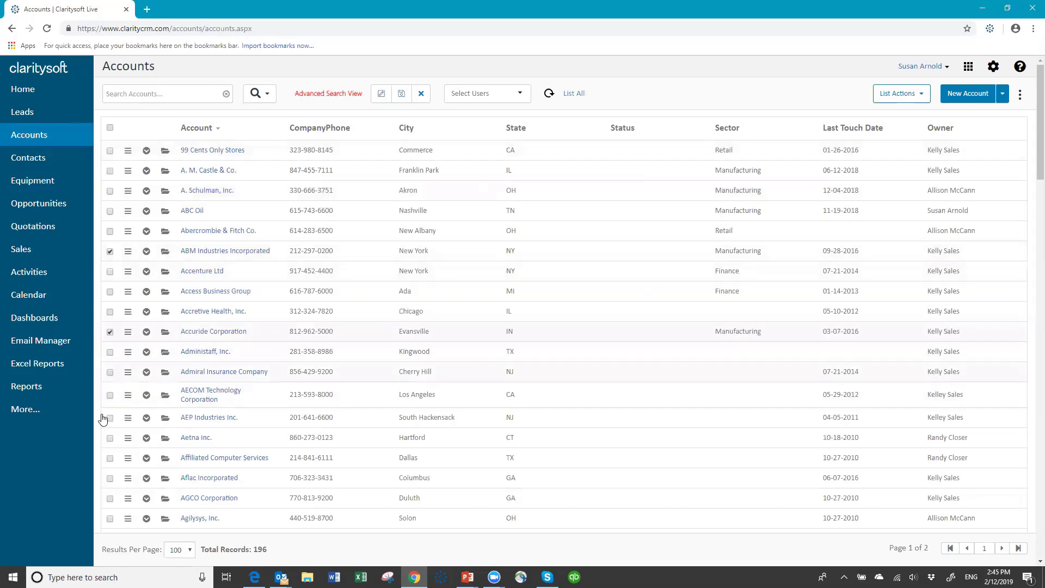
left_click(110, 460)
left_click(919, 97)
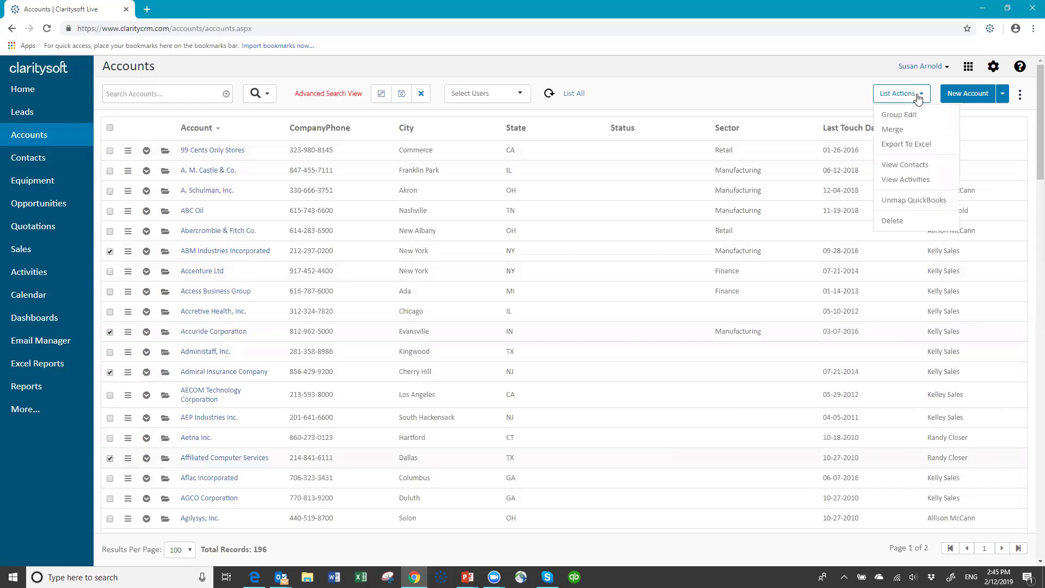
left_click(904, 115)
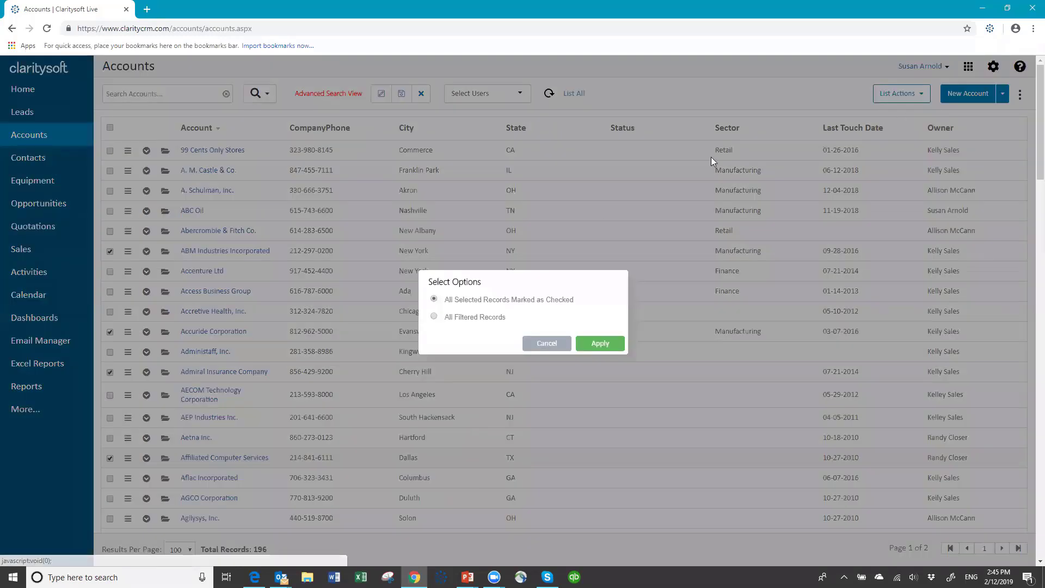
left_click(600, 344)
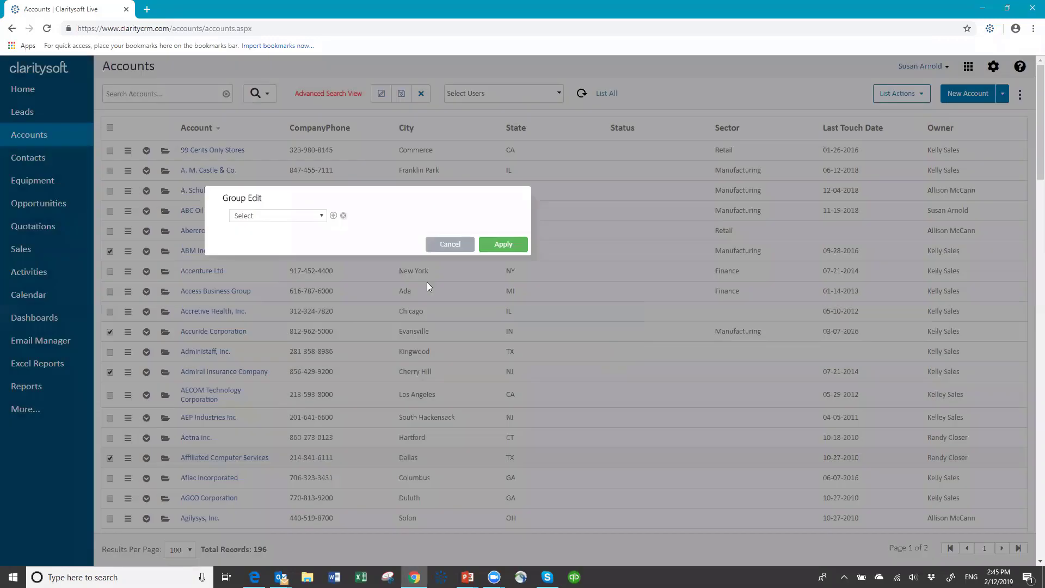
Set the Status field to Customer in the group edit and apply it to the four checked accounts.
left_click(322, 217)
left_click_drag(323, 324, 321, 455)
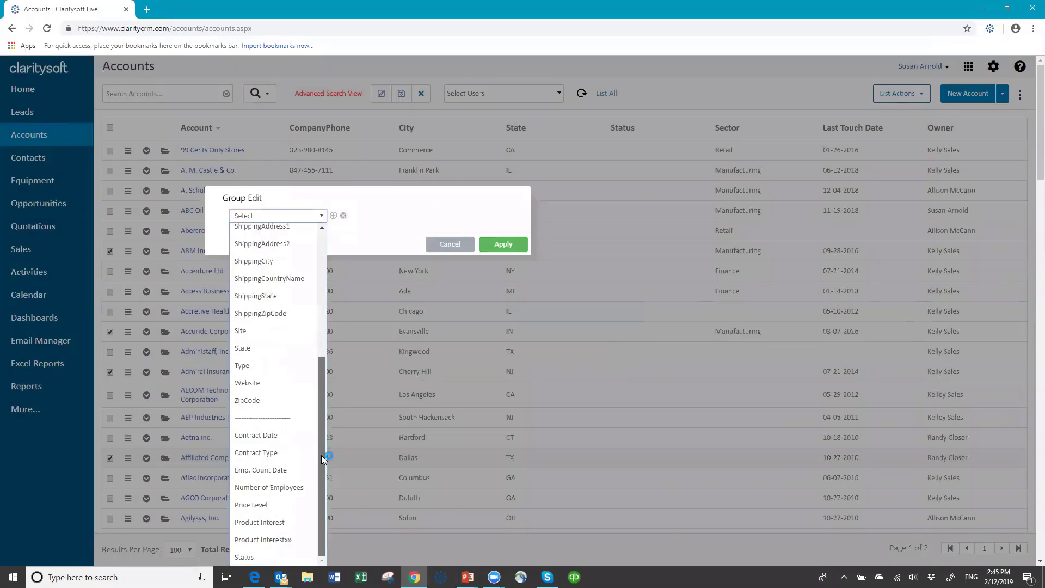
left_click(251, 551)
left_click(442, 218)
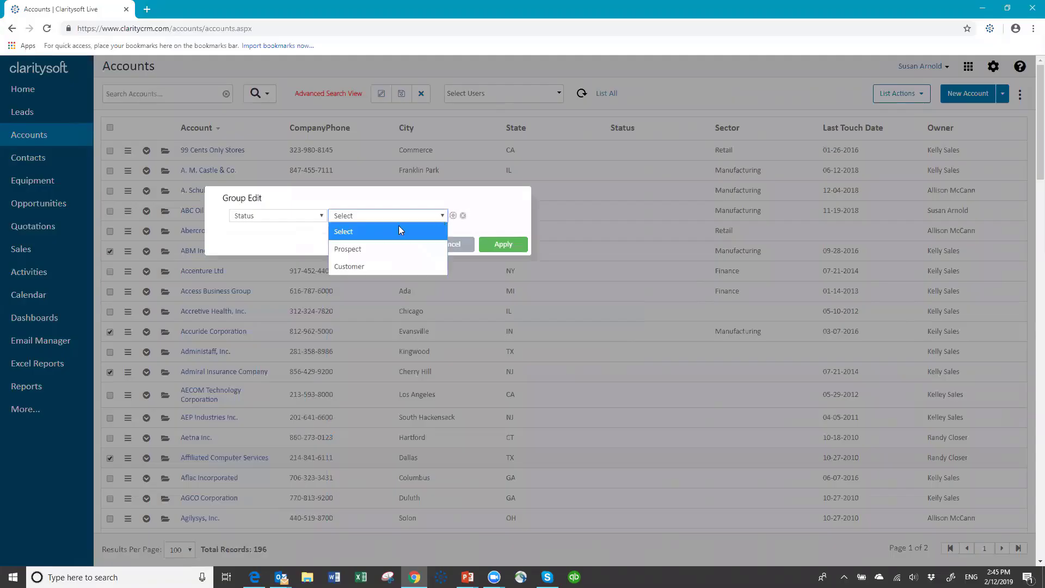
left_click(376, 267)
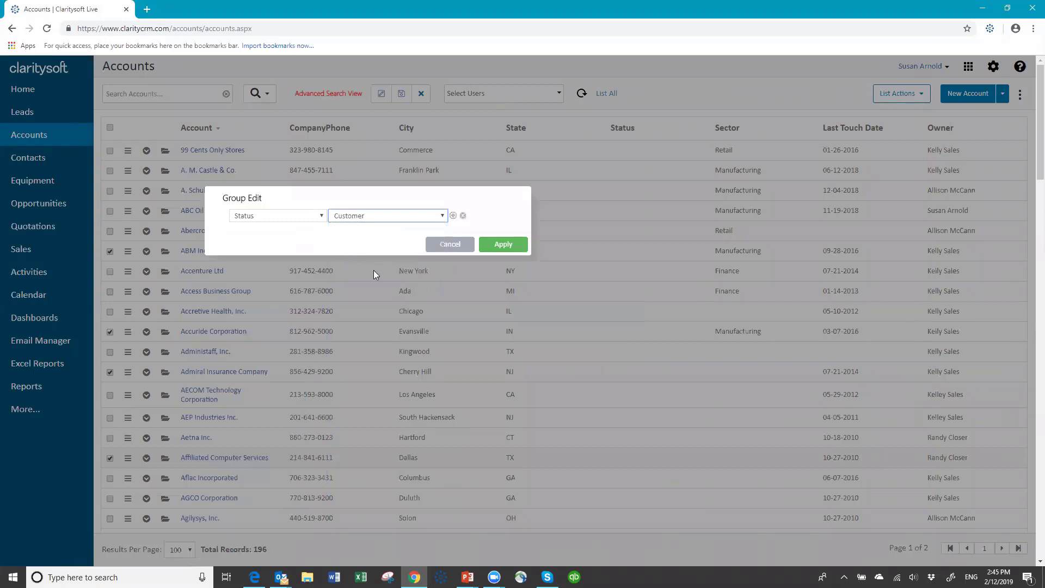
left_click(508, 249)
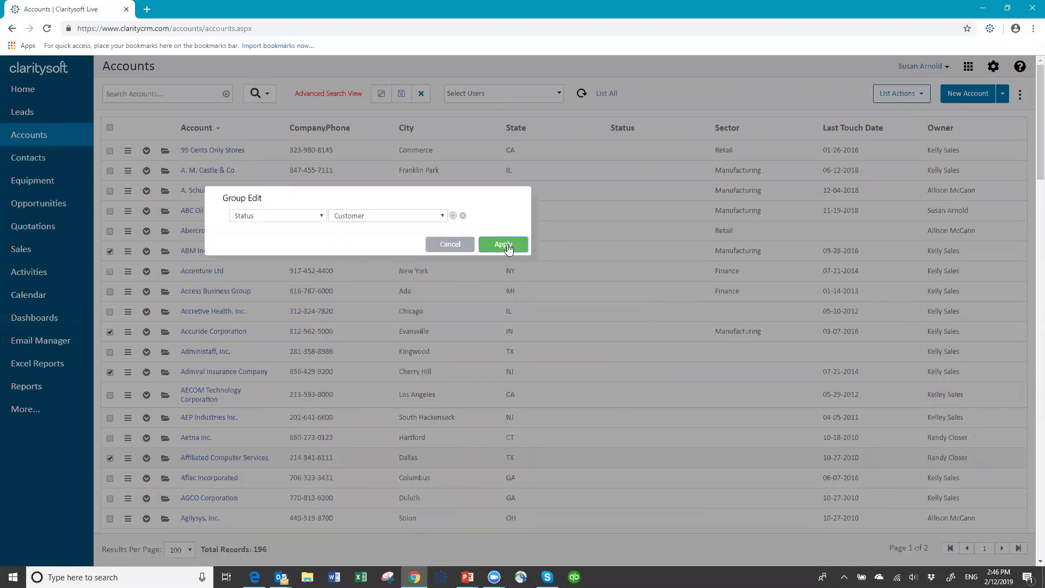
left_click(506, 245)
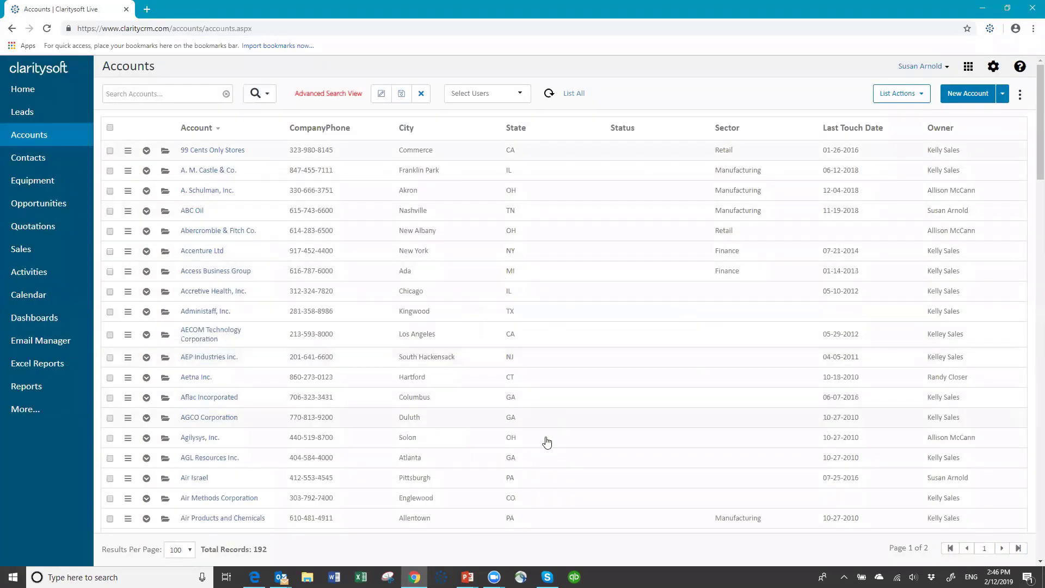
Clear the advanced search and add the LastEditDate column between Status and Sector in the accounts list.
left_click(422, 96)
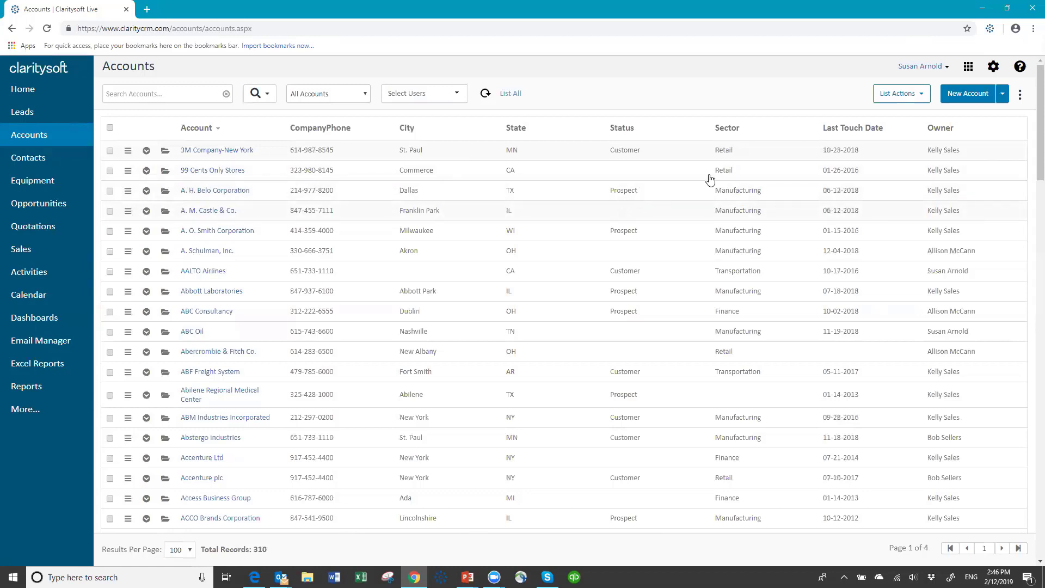
left_click(1021, 96)
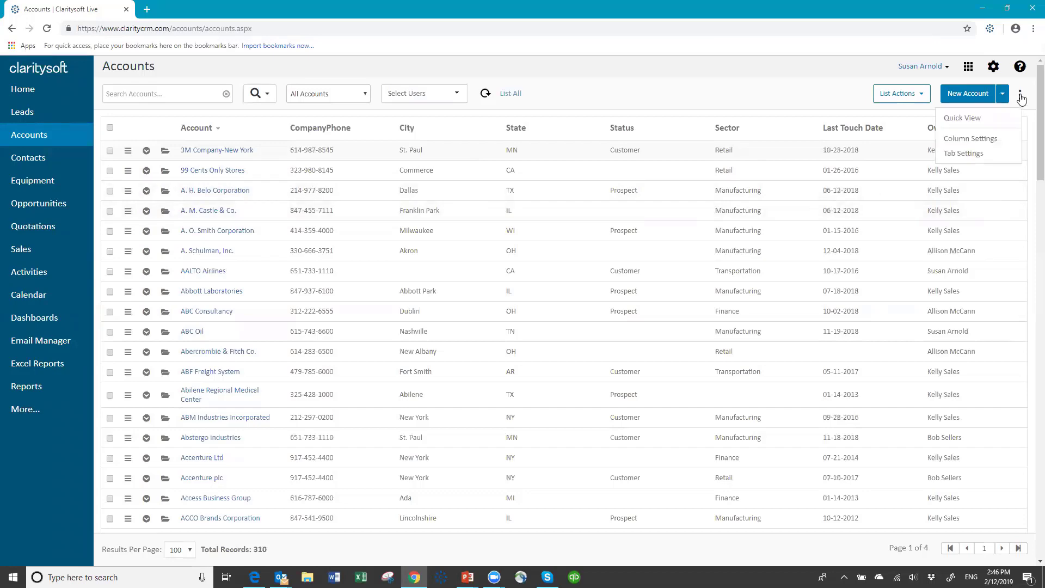
left_click(971, 139)
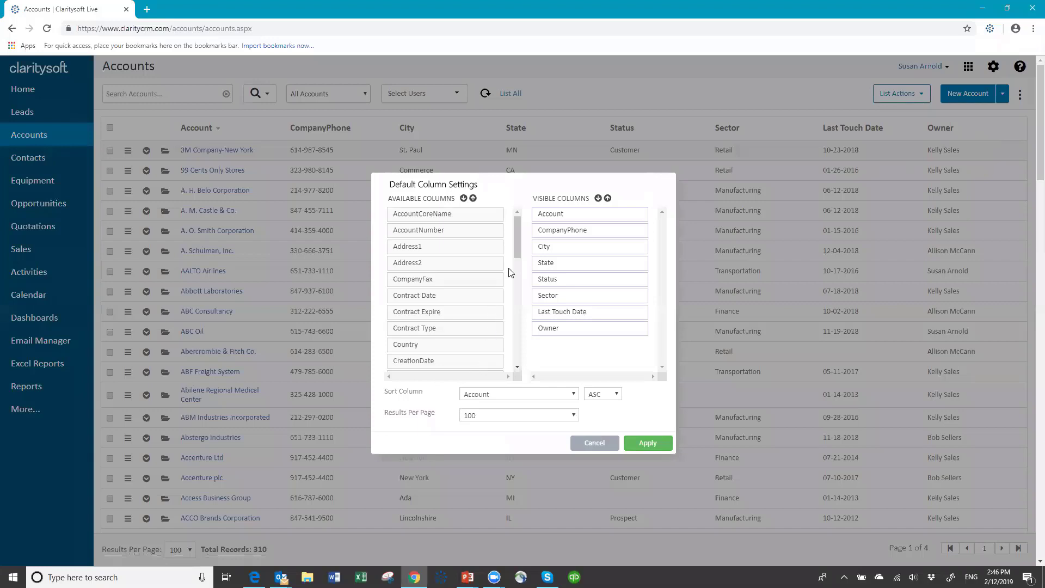
left_click_drag(522, 257, 514, 296)
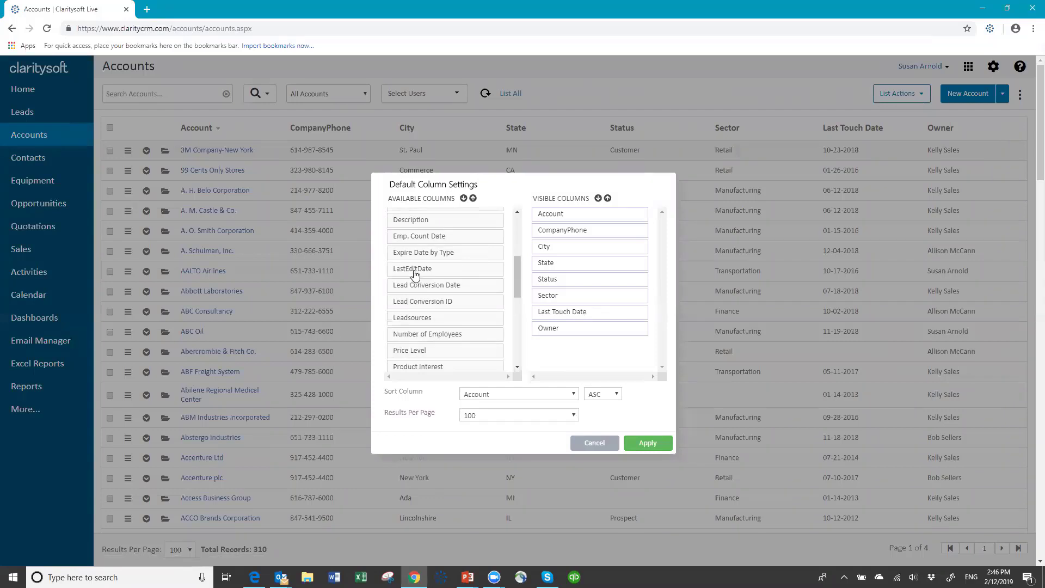
left_click_drag(435, 268, 560, 302)
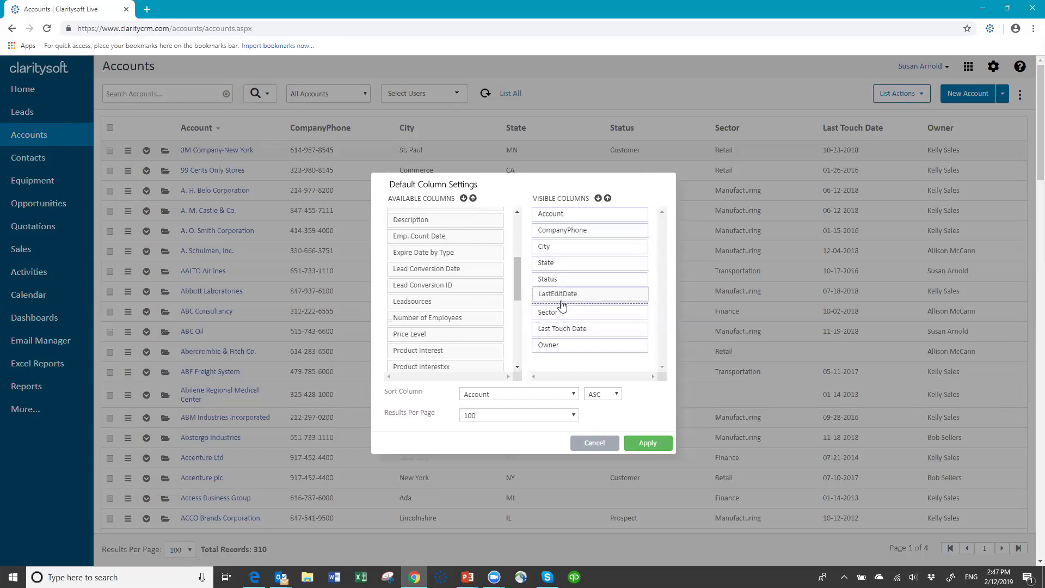
left_click(647, 443)
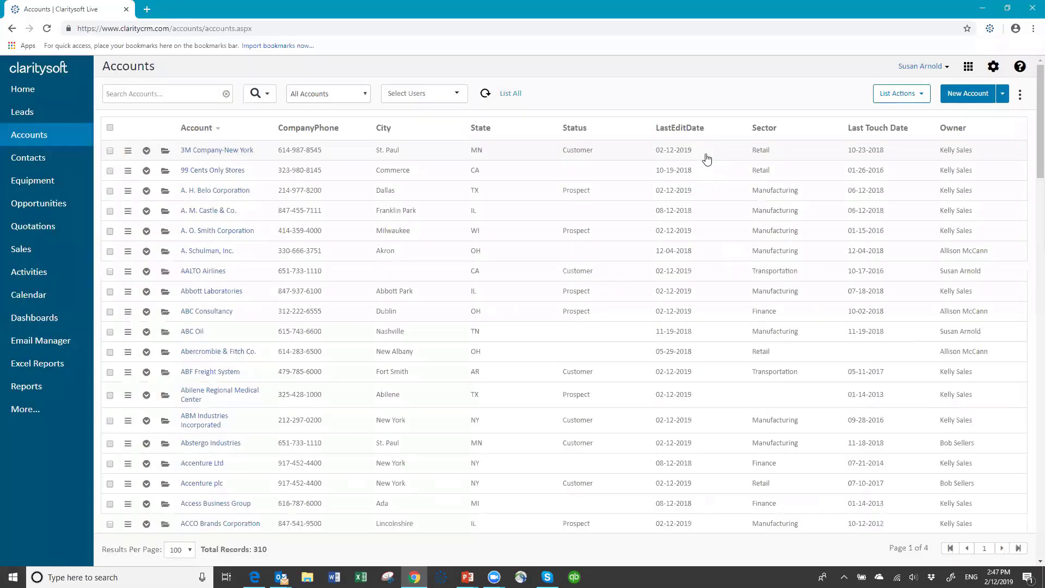
Sort the accounts list by LastEditDate with the most recent first and look through the recently edited accounts.
left_click(672, 129)
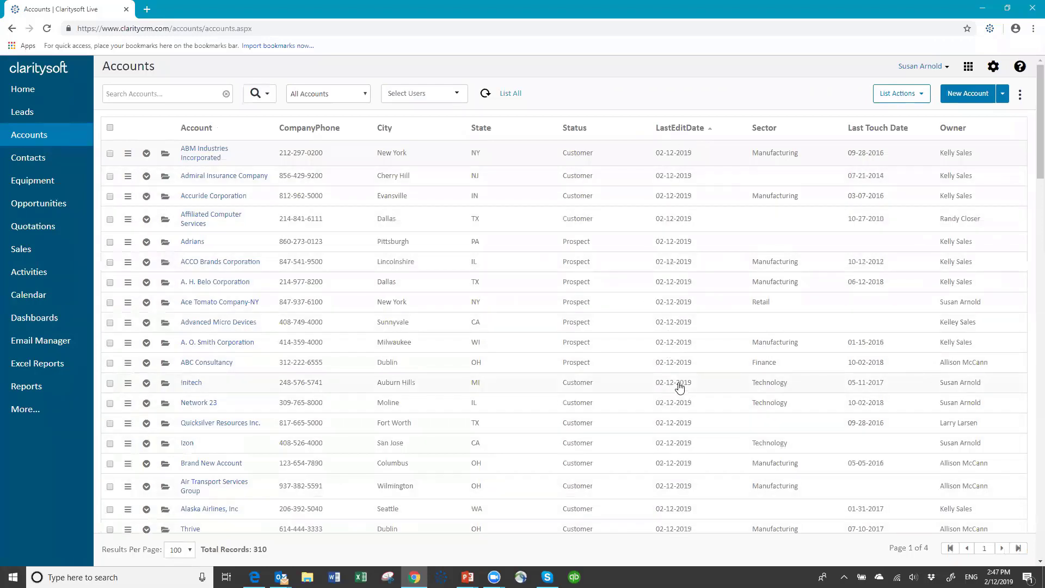
scroll(680, 386, "down", 5)
scroll(680, 386, "down", 4)
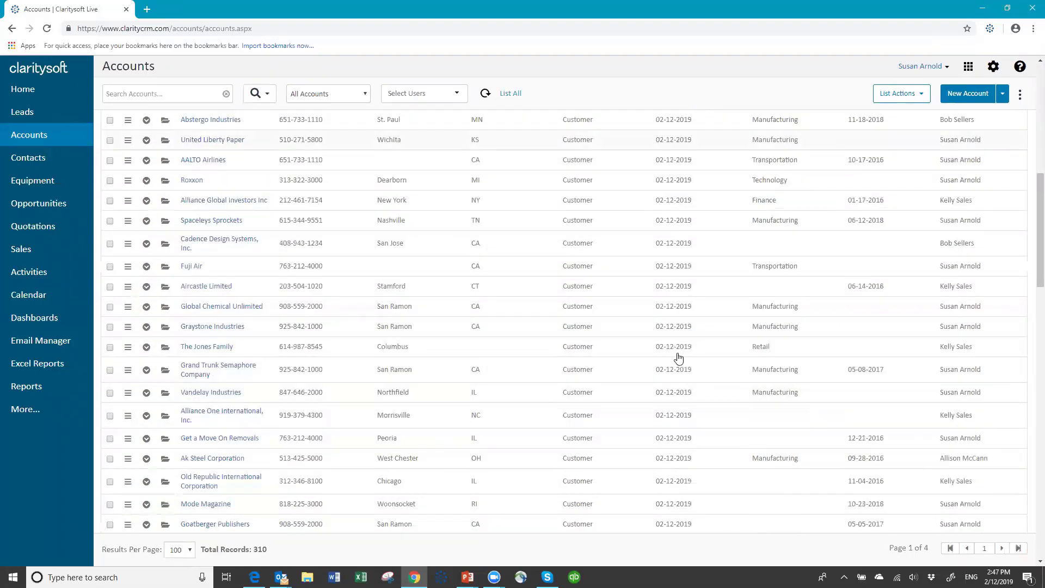
scroll(678, 357, "down", 5)
scroll(677, 191, "up", 5)
scroll(677, 256, "up", 9)
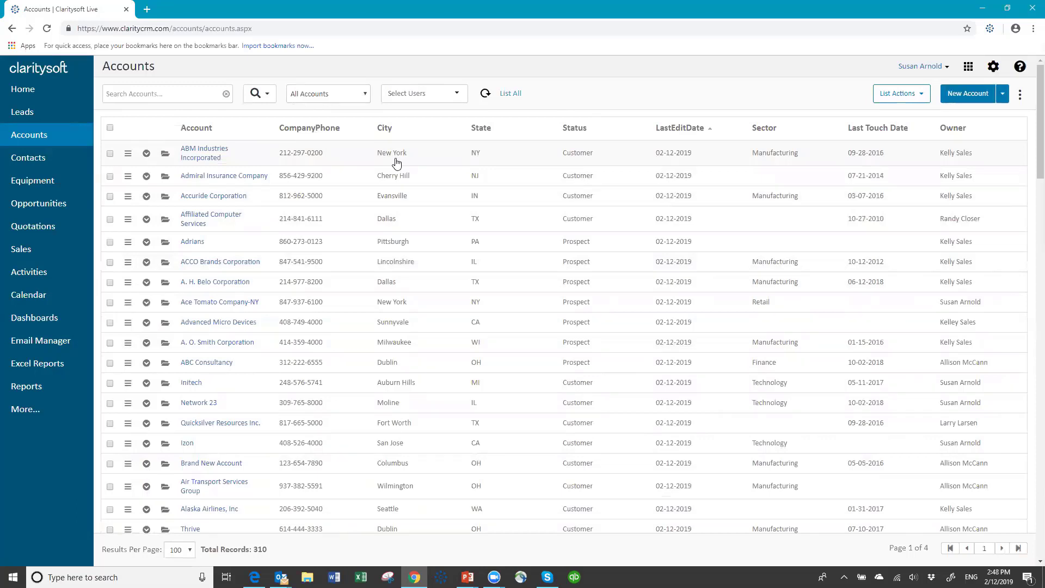
Show the list actions available for the accounts.
left_click(921, 95)
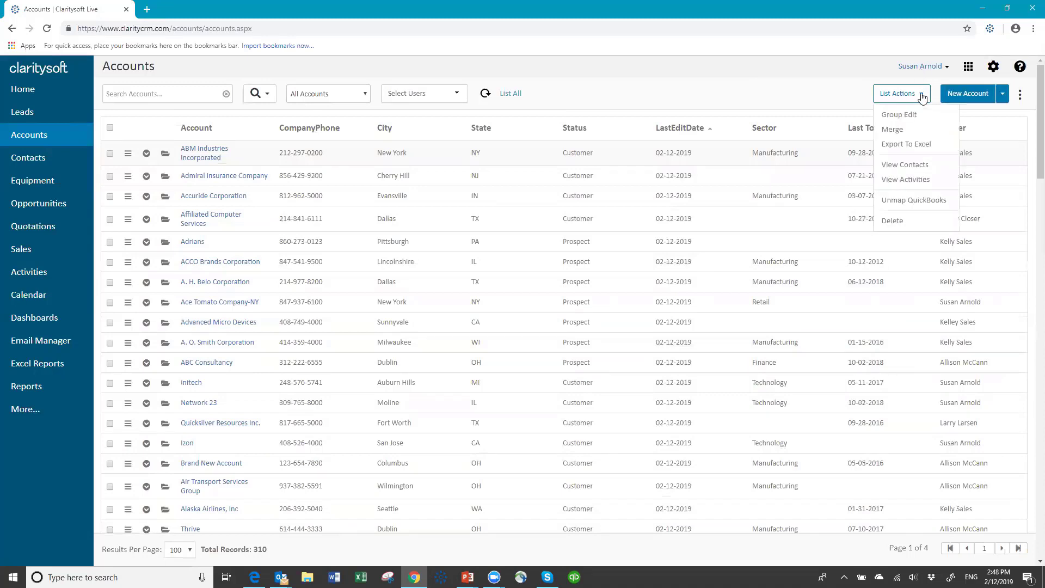